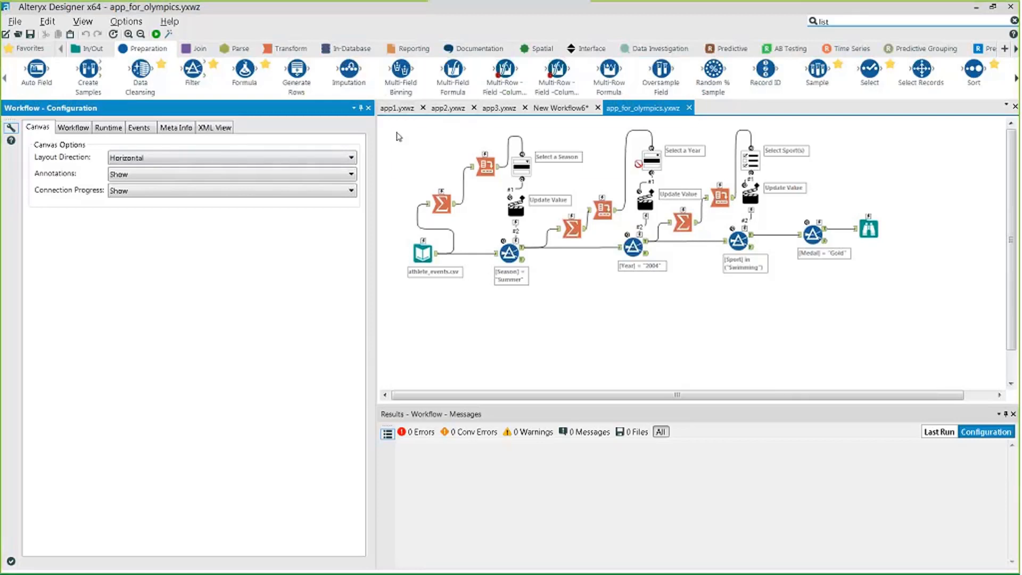
Run the app_for_olympics workflow
left_click_drag(396, 131, 923, 261)
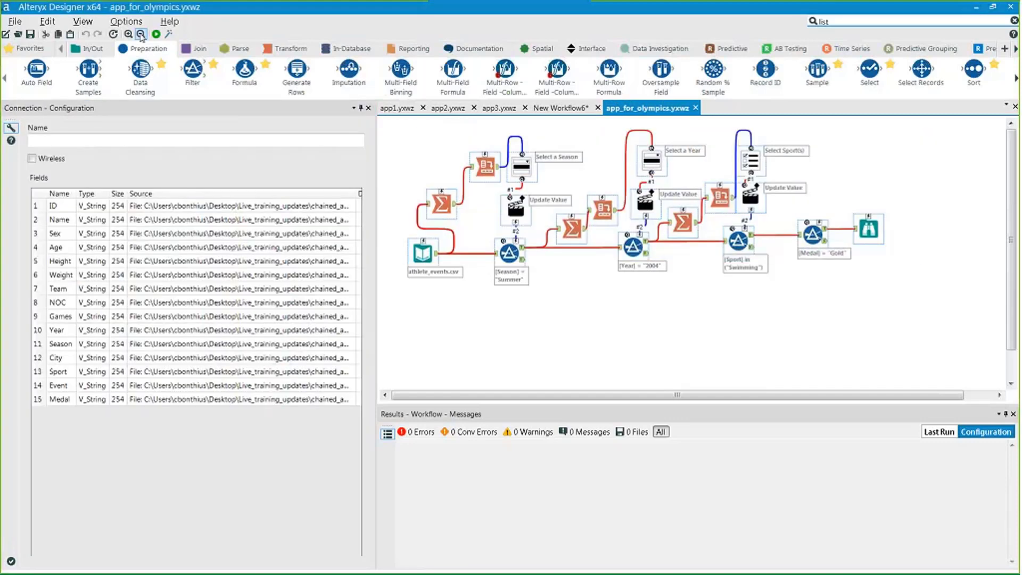
left_click(140, 34)
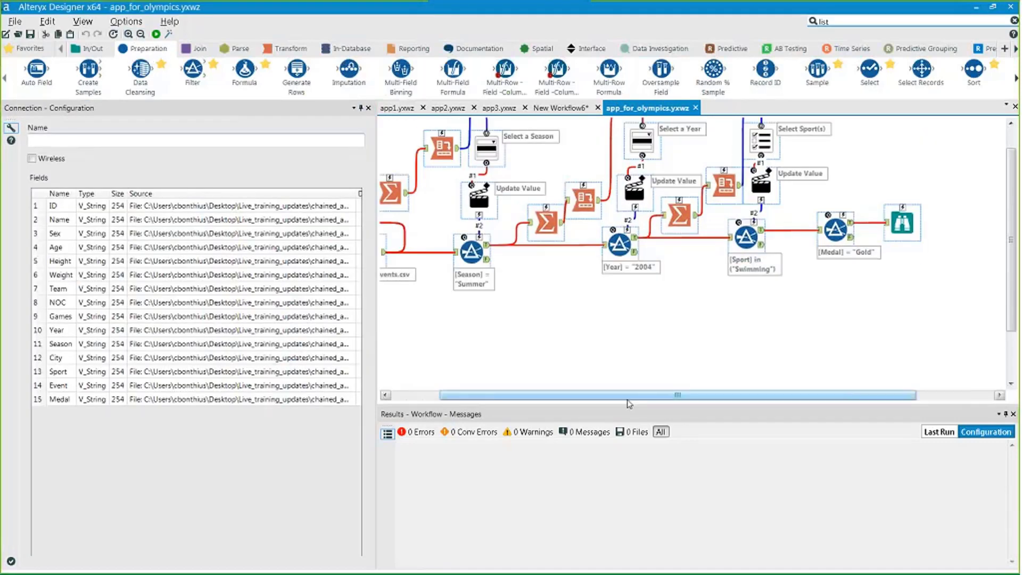
left_click_drag(606, 398, 558, 398)
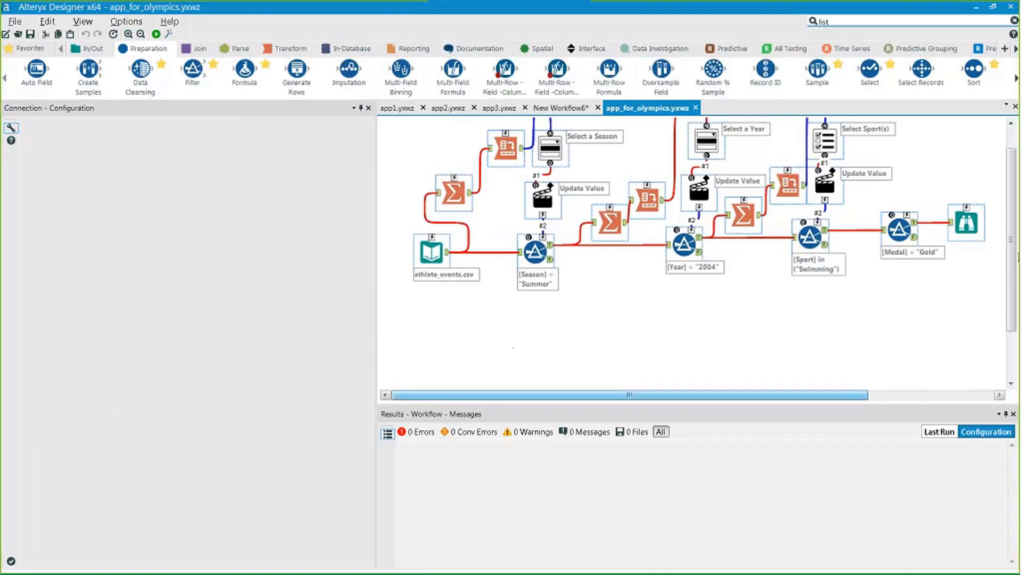
left_click_drag(1011, 243, 1010, 215)
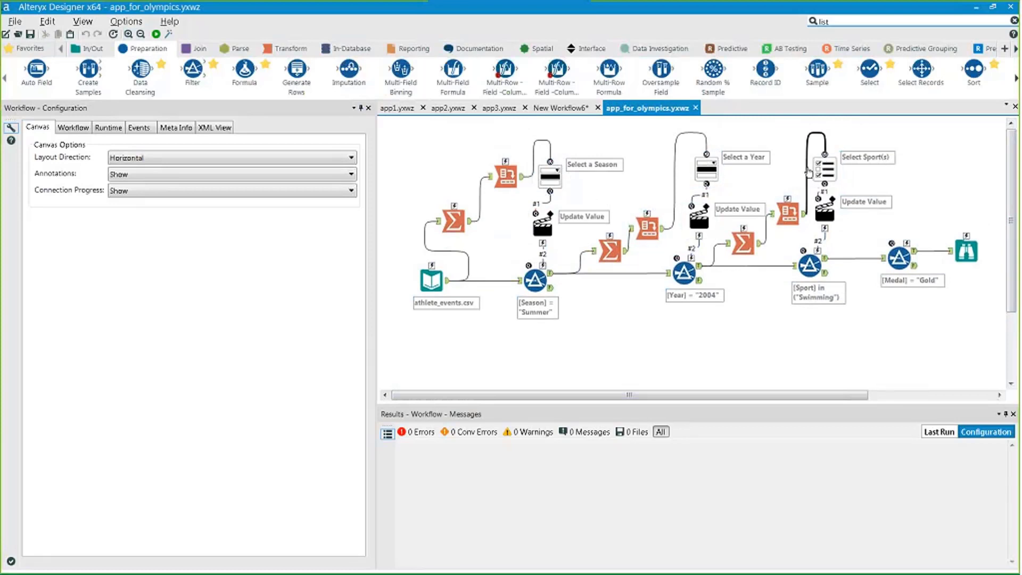
left_click(437, 299)
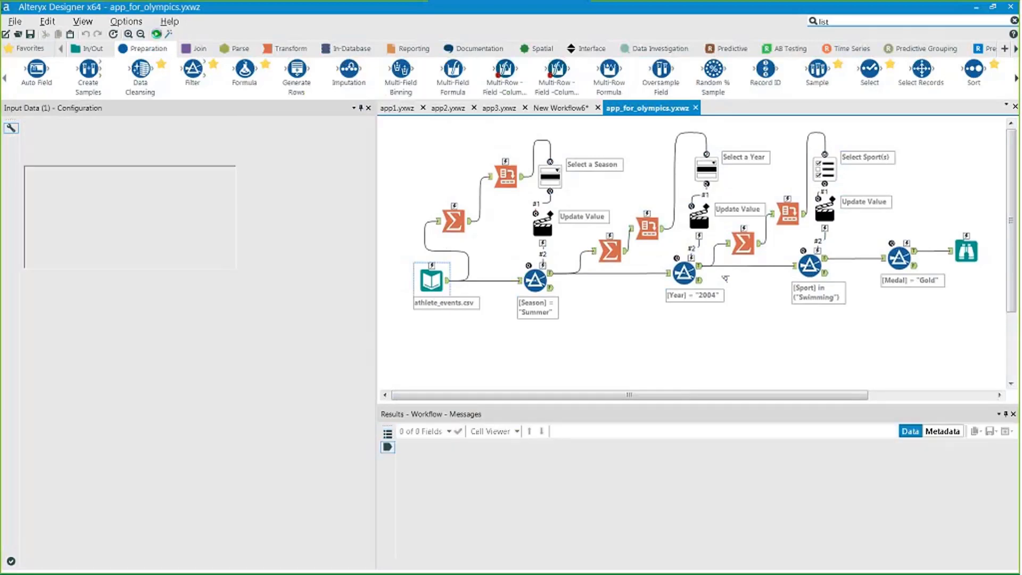
key("ctrl+r")
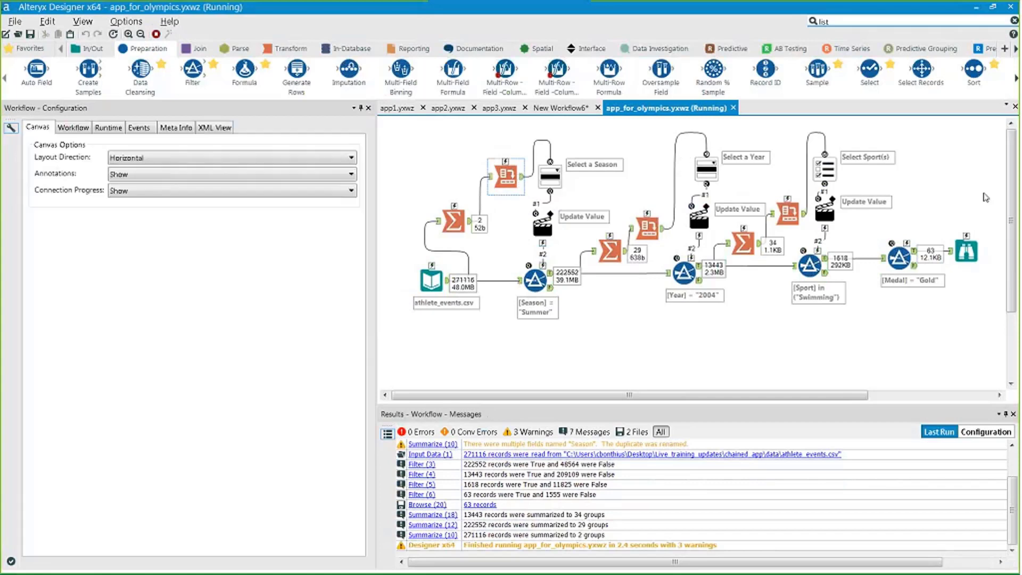
Examine the output records of the athlete_events.csv input, down the rows and across to the Sport and Event columns
left_click(447, 288)
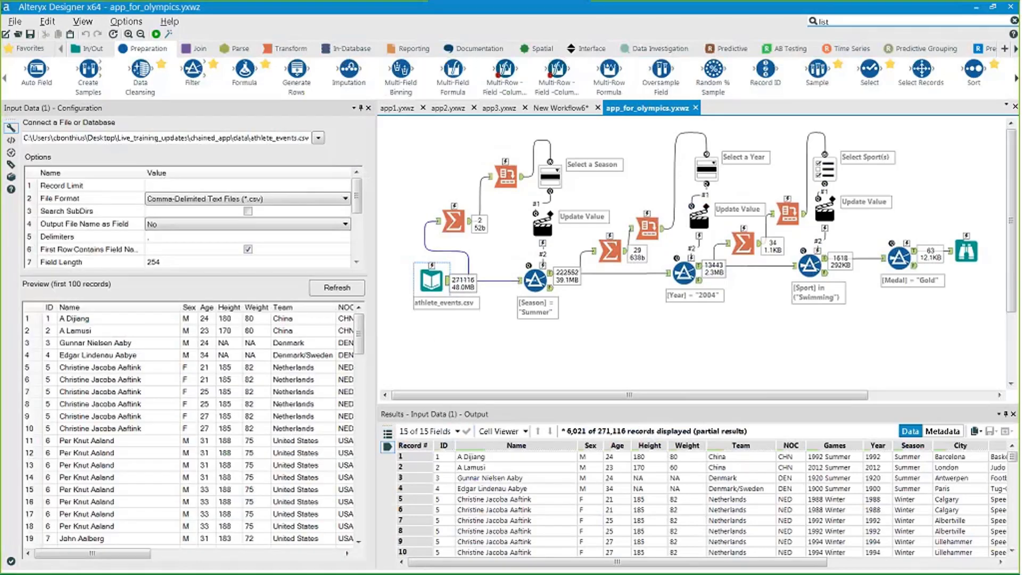
left_click_drag(480, 562, 413, 562)
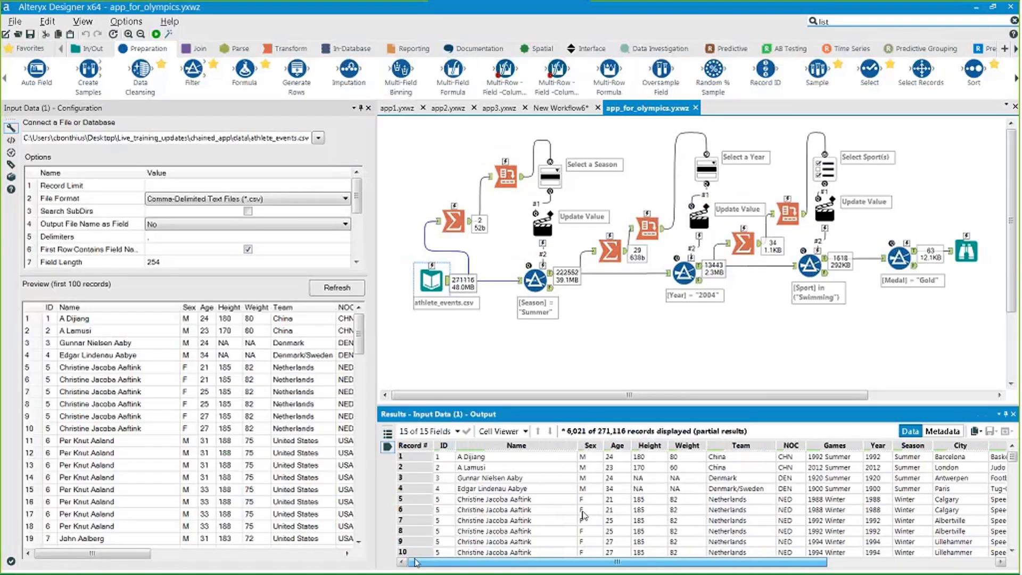
scroll(518, 524, "down", 5)
scroll(517, 524, "up", 6)
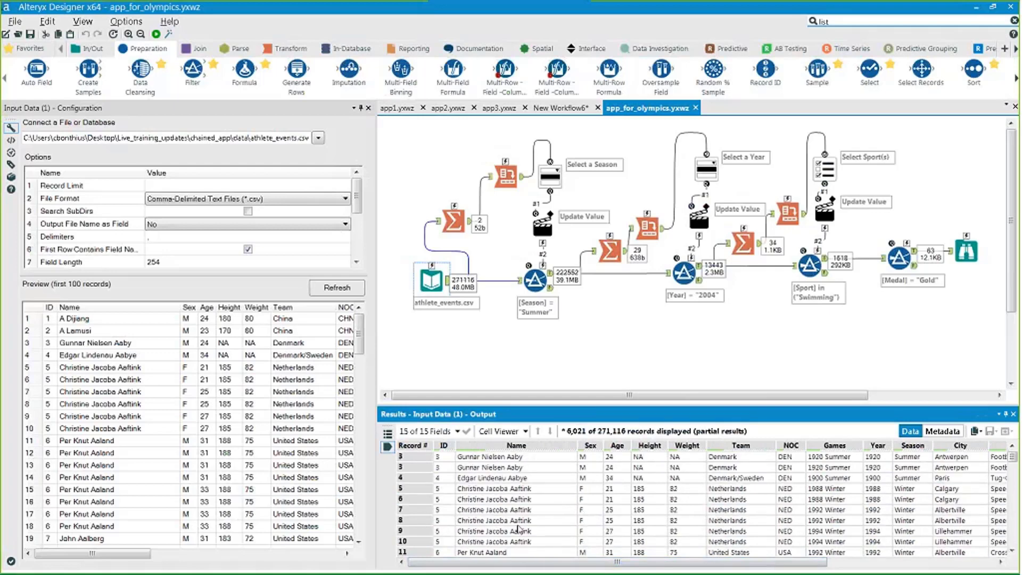
left_click(884, 458)
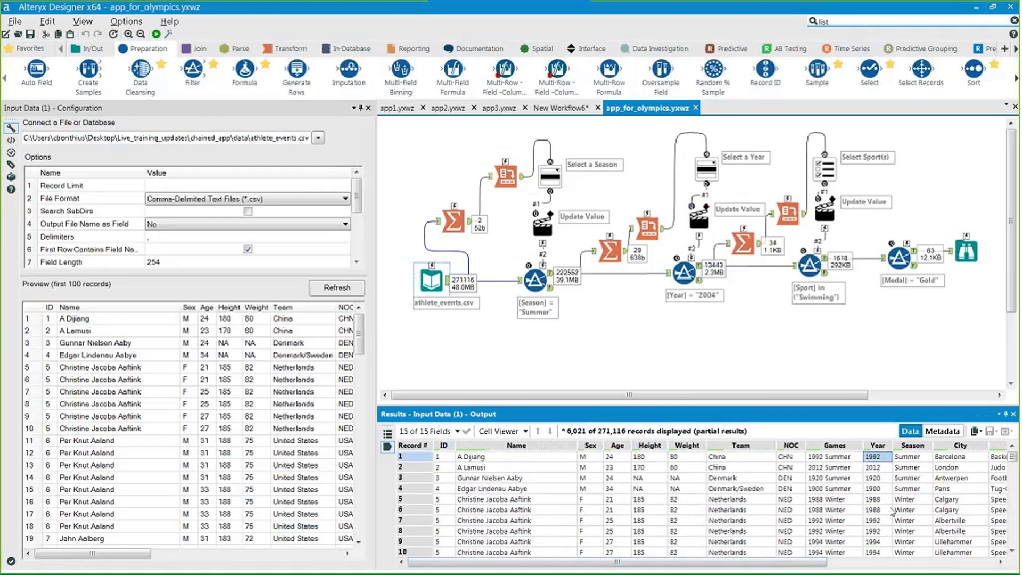
scroll(885, 513, "down", 9)
scroll(885, 514, "up", 9)
left_click_drag(822, 562, 991, 563)
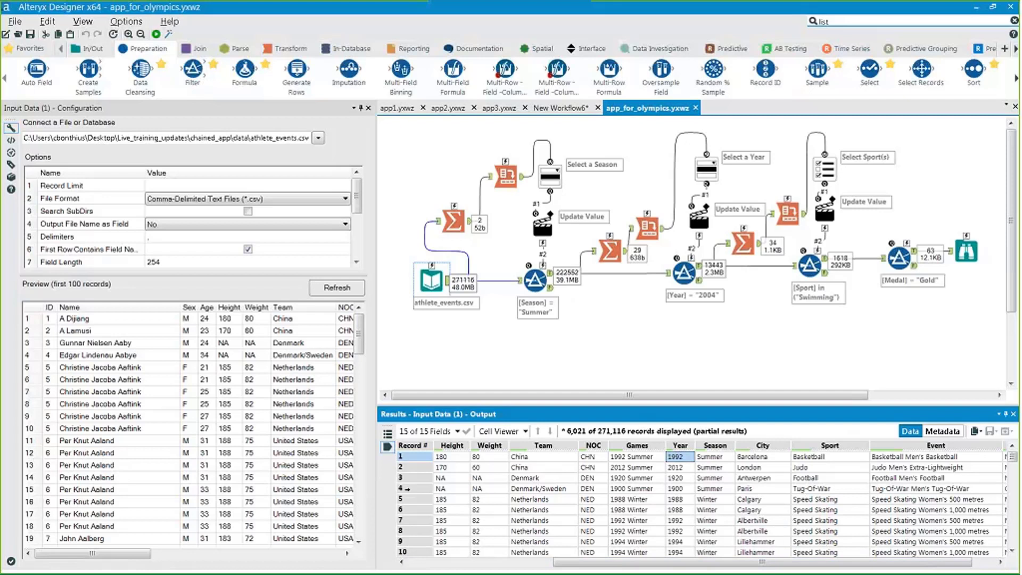
Inspect record 4 across to its Medal value, and check the Medal column further down the input records
left_click(408, 488)
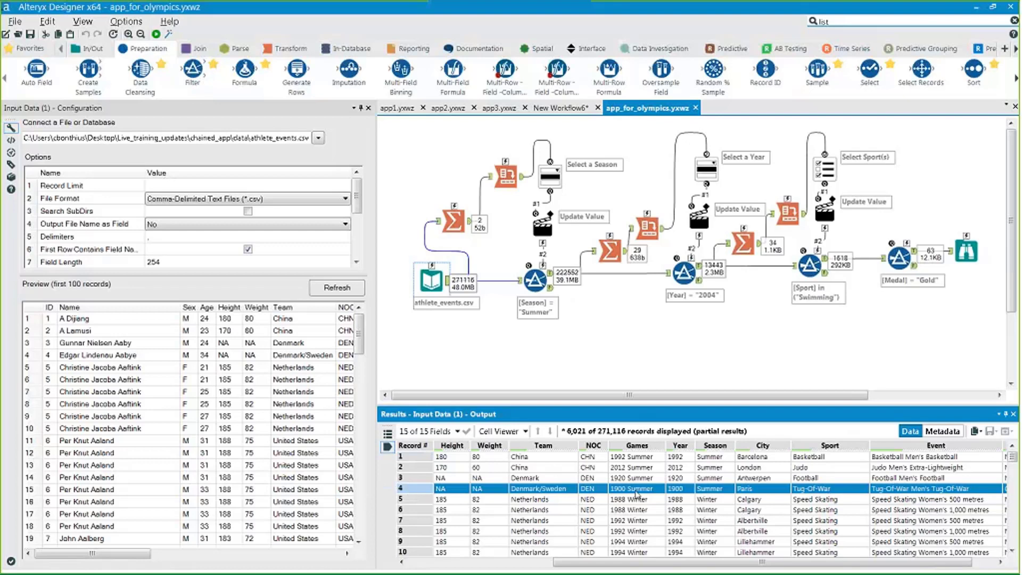
left_click_drag(785, 562, 806, 560)
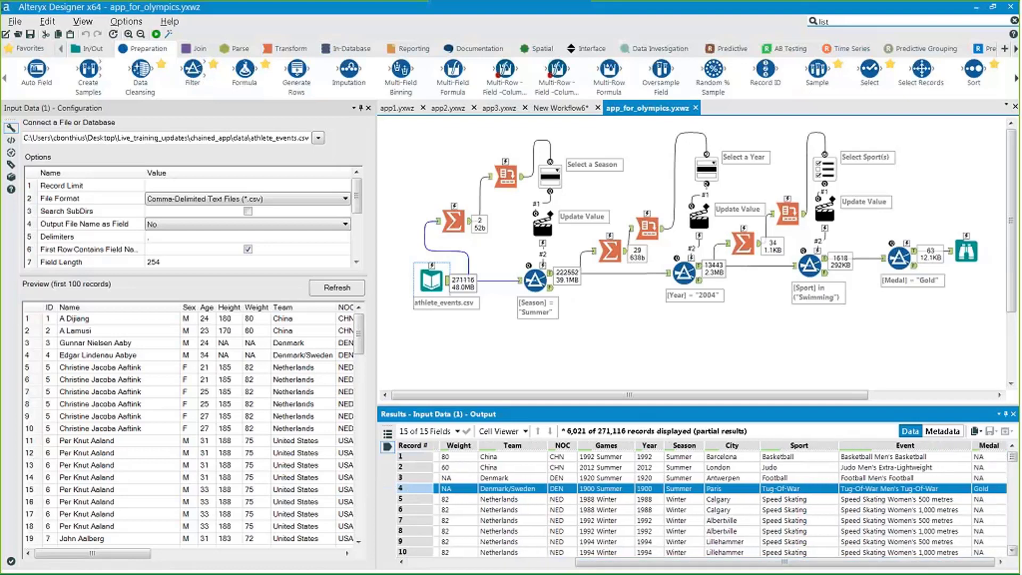
left_click_drag(1012, 456, 1012, 475)
scroll(935, 483, "down", 8)
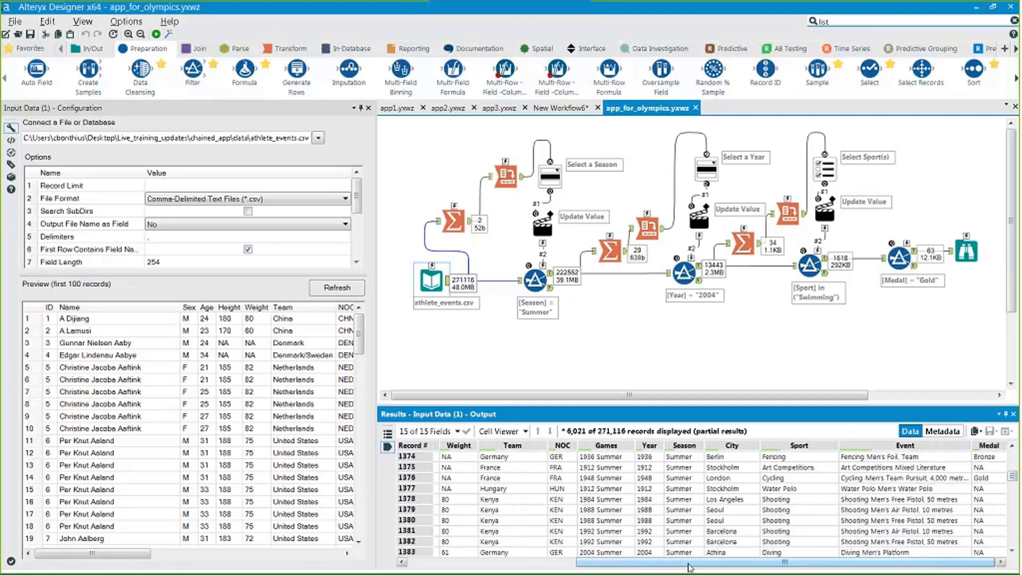
left_click_drag(671, 562, 492, 562)
left_click(543, 364)
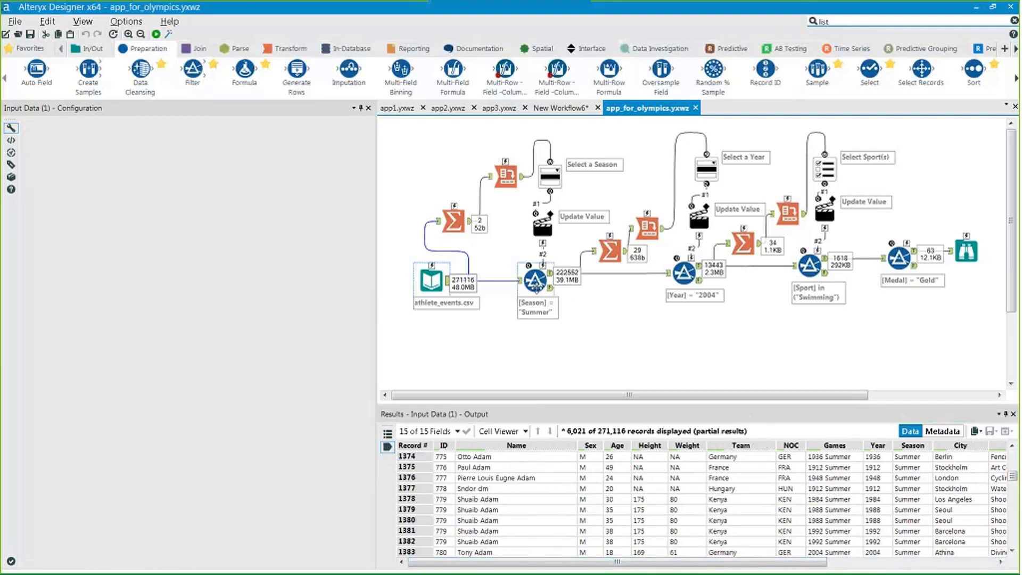
Review the Season, Year and Sport filters' conditions and their True output records
left_click(535, 281)
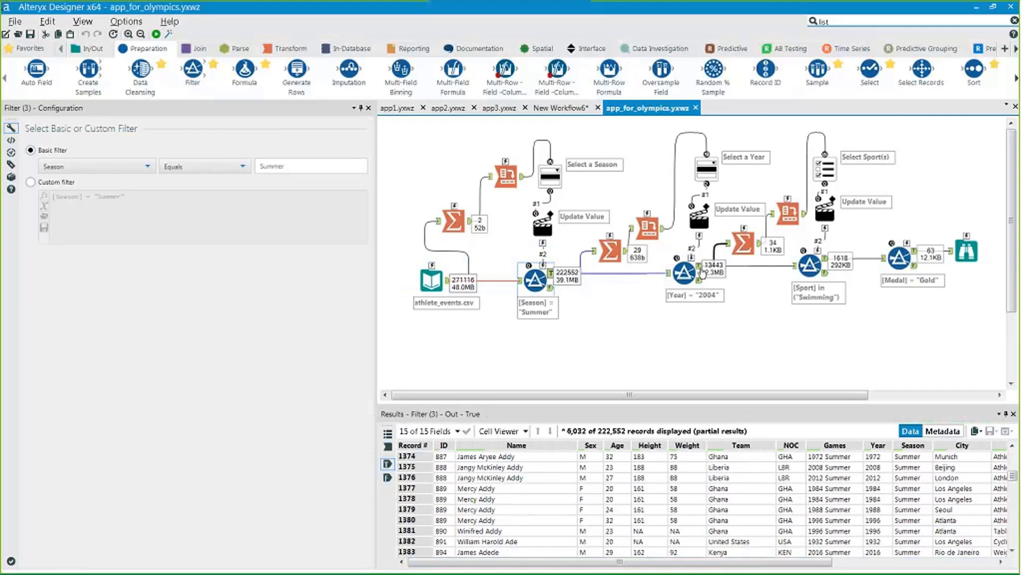
left_click(684, 274)
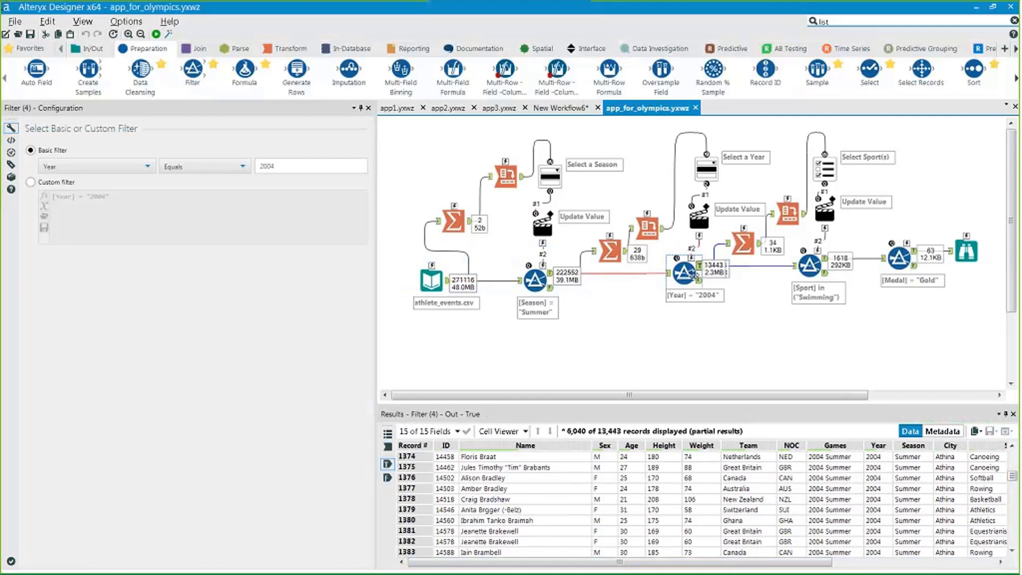
left_click(797, 568)
left_click_drag(798, 567, 834, 568)
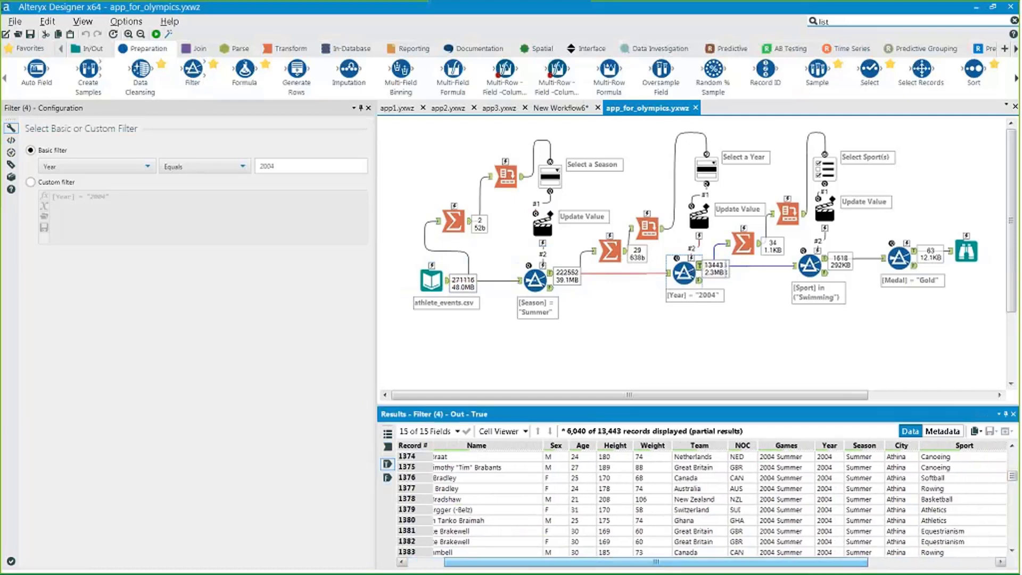
left_click(804, 265)
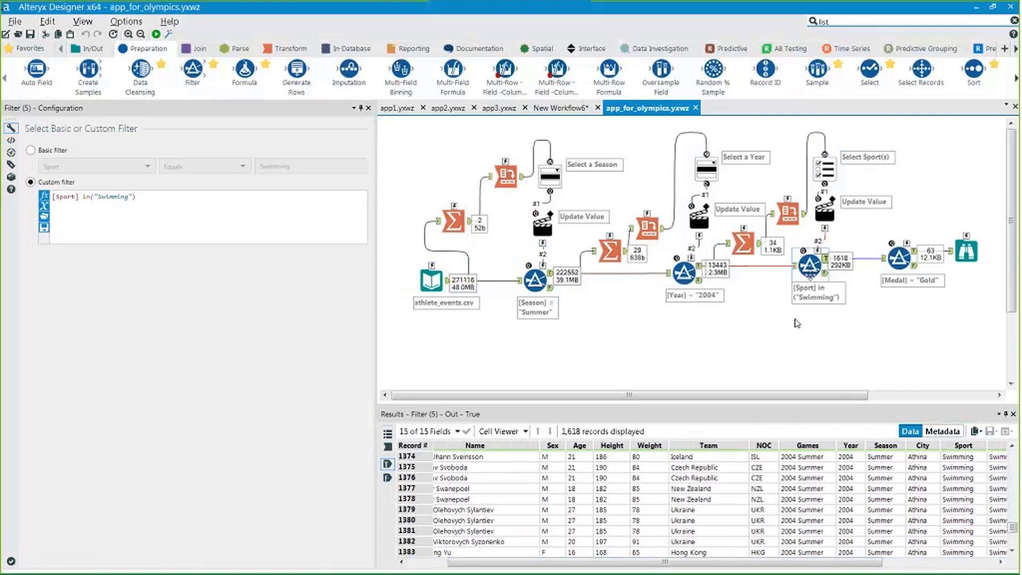
Review the Medal filter's condition and examine its True output across to the Medal column and down the athlete list
mouse_move(799, 397)
left_mouse_down()
mouse_move(748, 402)
mouse_move(797, 399)
left_mouse_up()
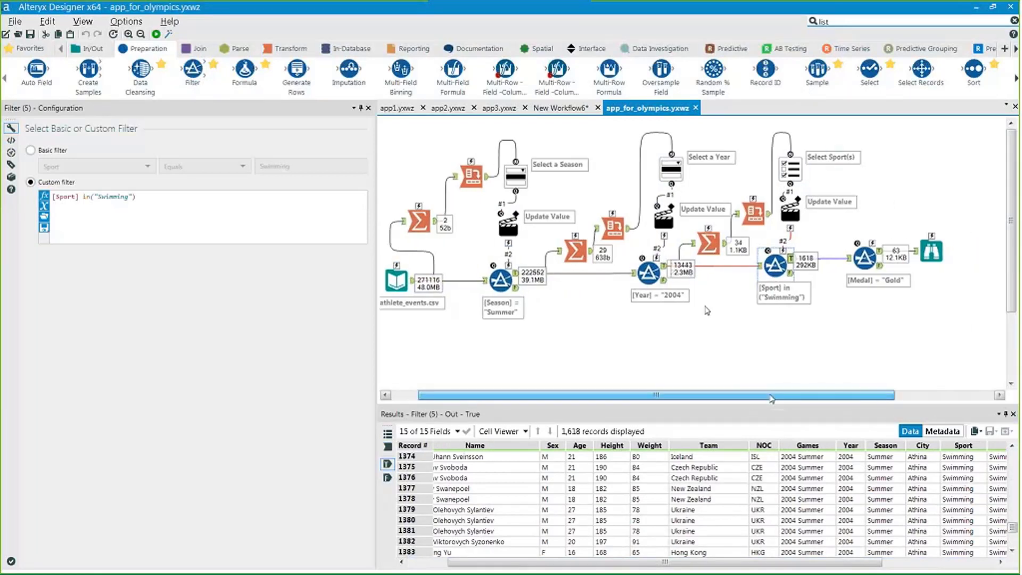
left_click(885, 256)
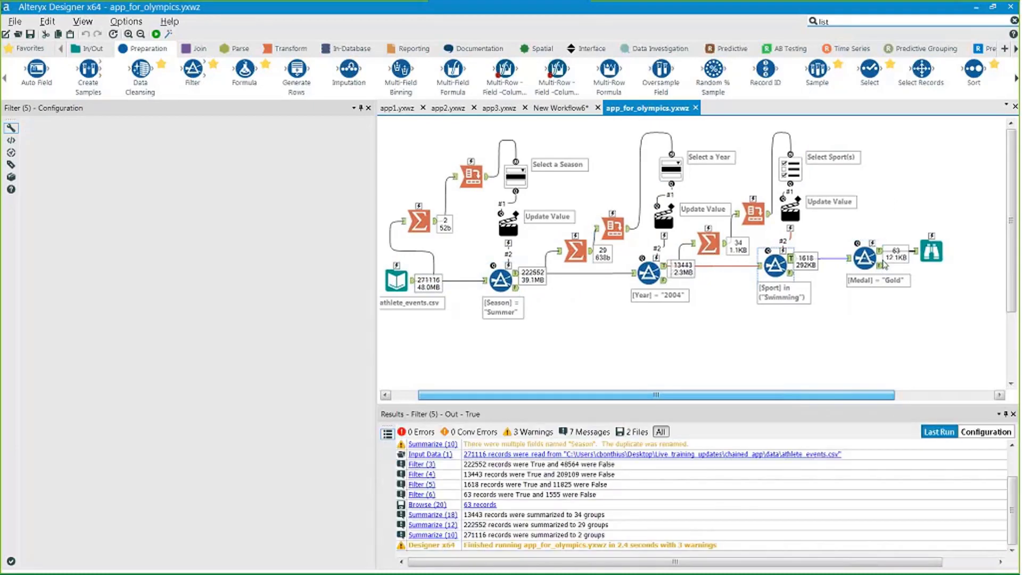
left_click(880, 251)
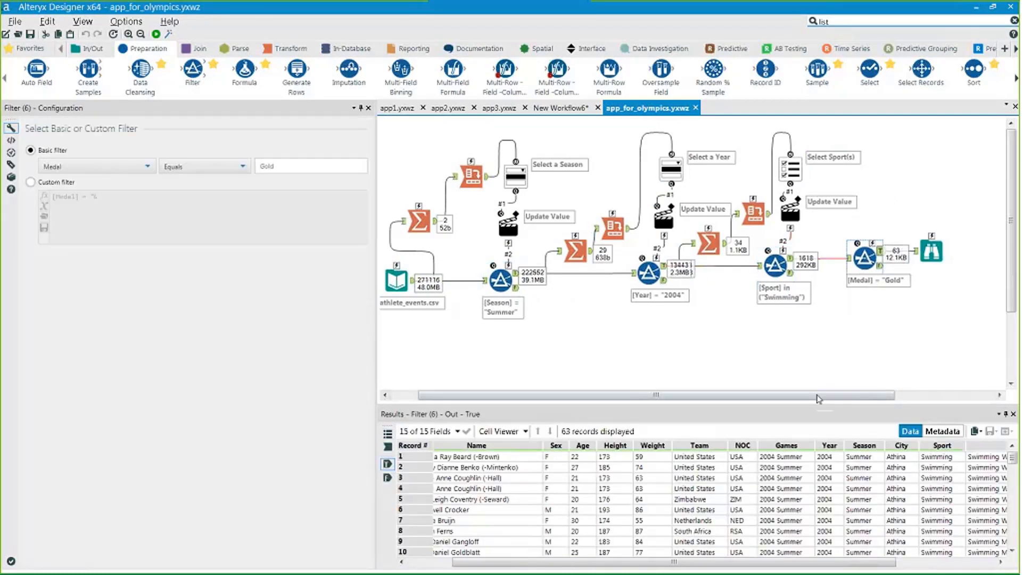
left_click_drag(822, 395, 845, 394)
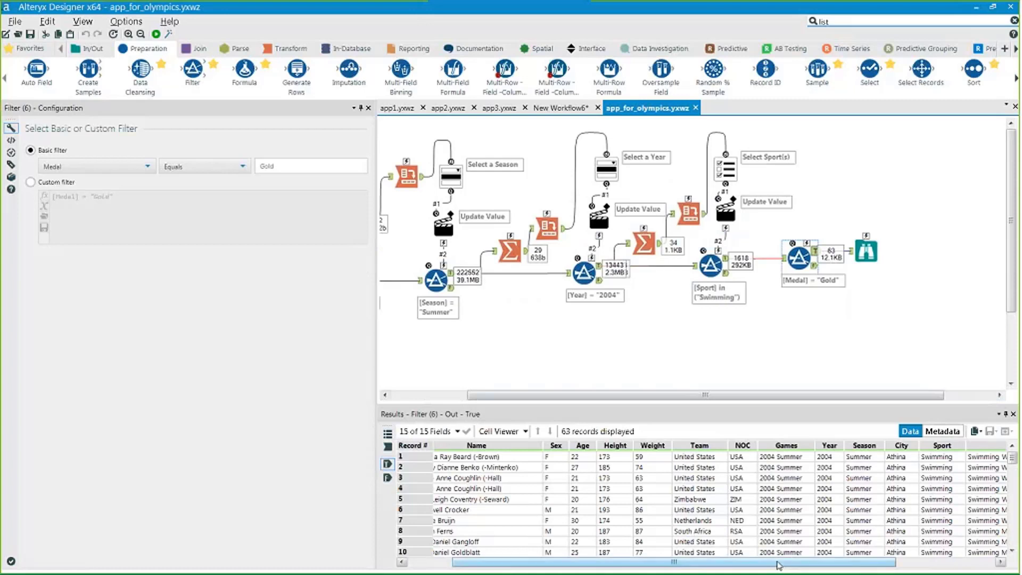
left_click_drag(778, 563, 921, 565)
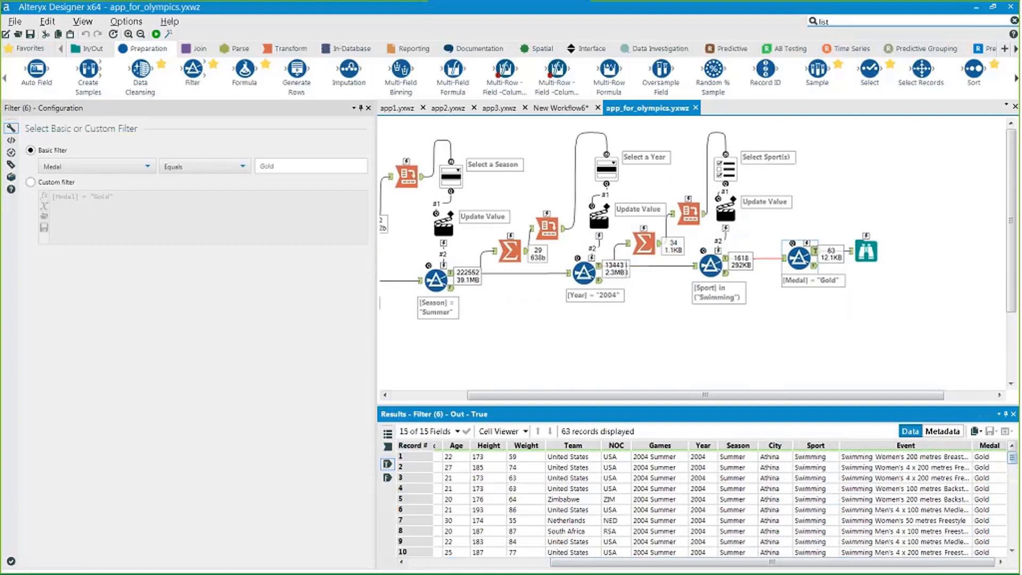
scroll(594, 566, "down", 4)
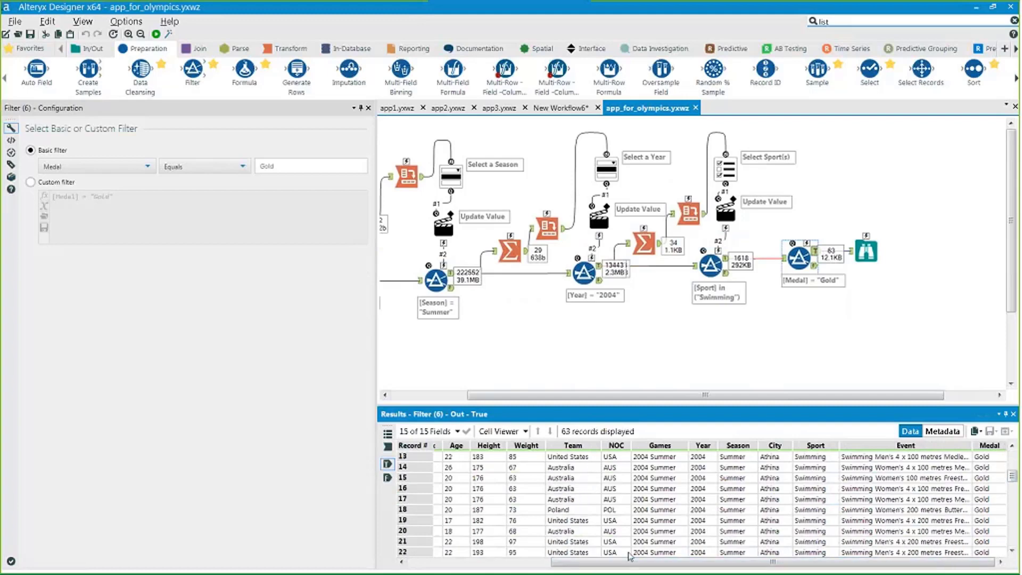
left_click_drag(594, 566, 452, 553)
scroll(533, 501, "down", 8)
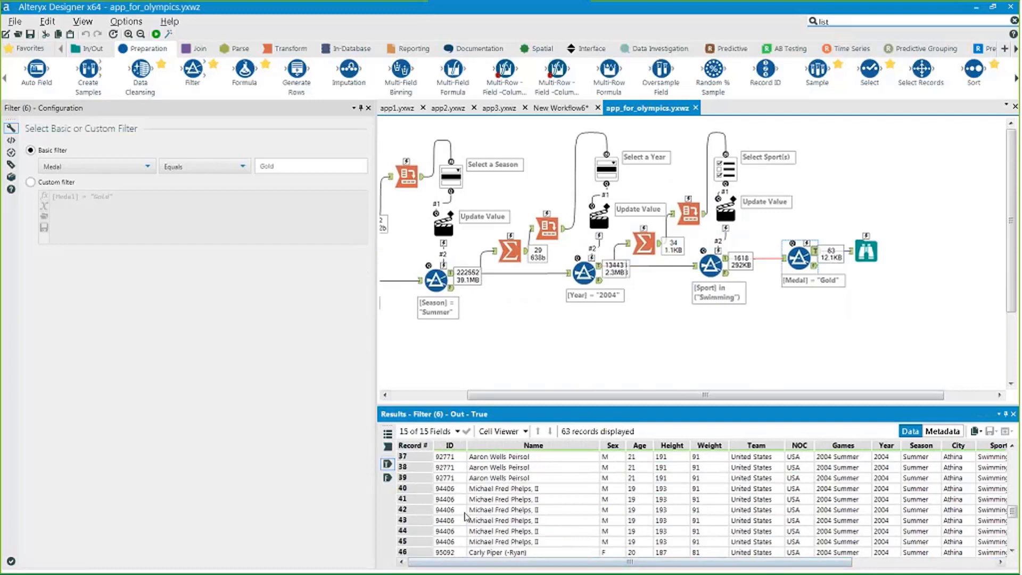
scroll(503, 513, "down", 6)
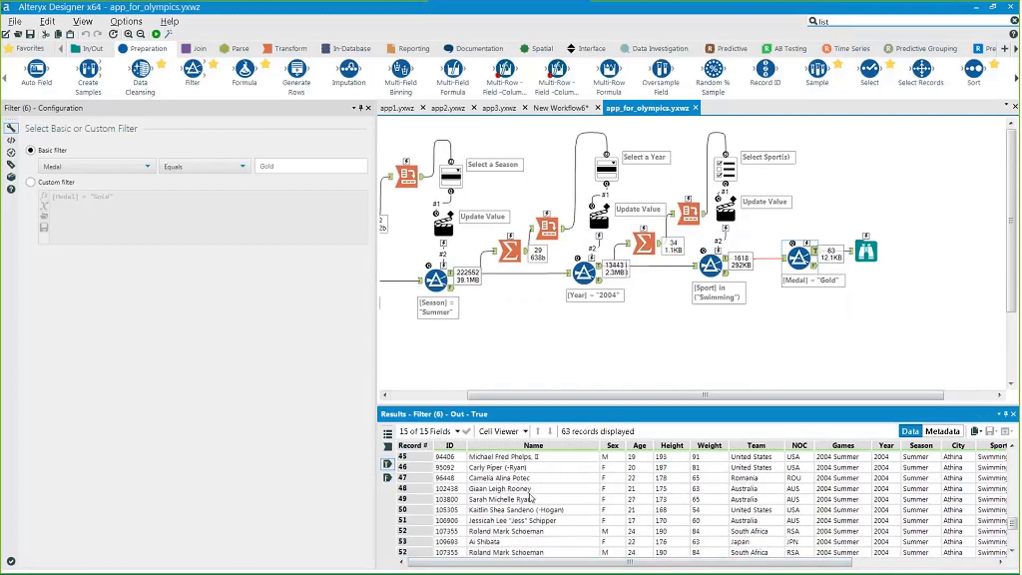
scroll(534, 504, "up", 18)
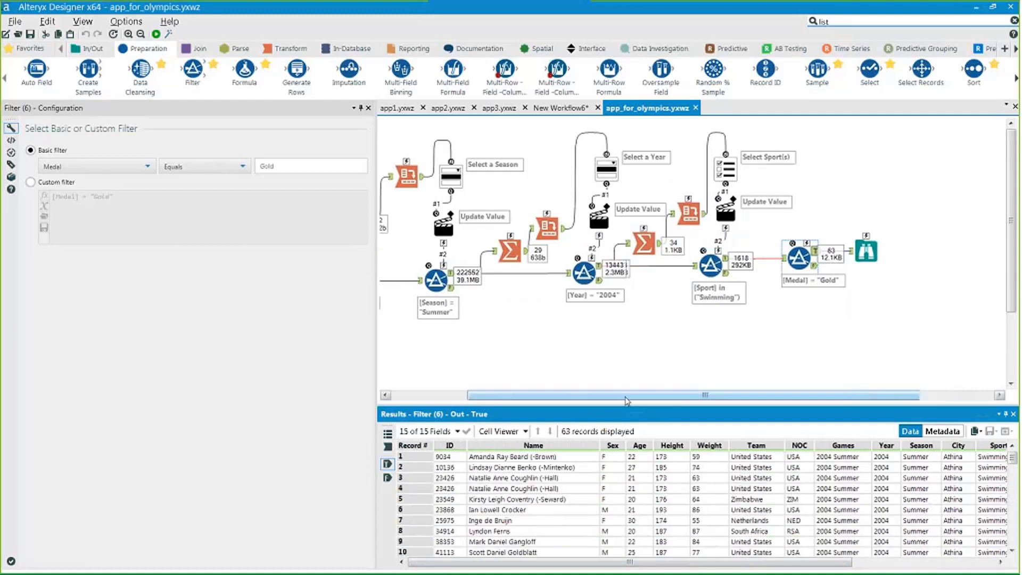
Inspect the Select a Season drop-down and the Summarize and Cross Tab tools that feed it, including their output values
left_click_drag(606, 395, 527, 386)
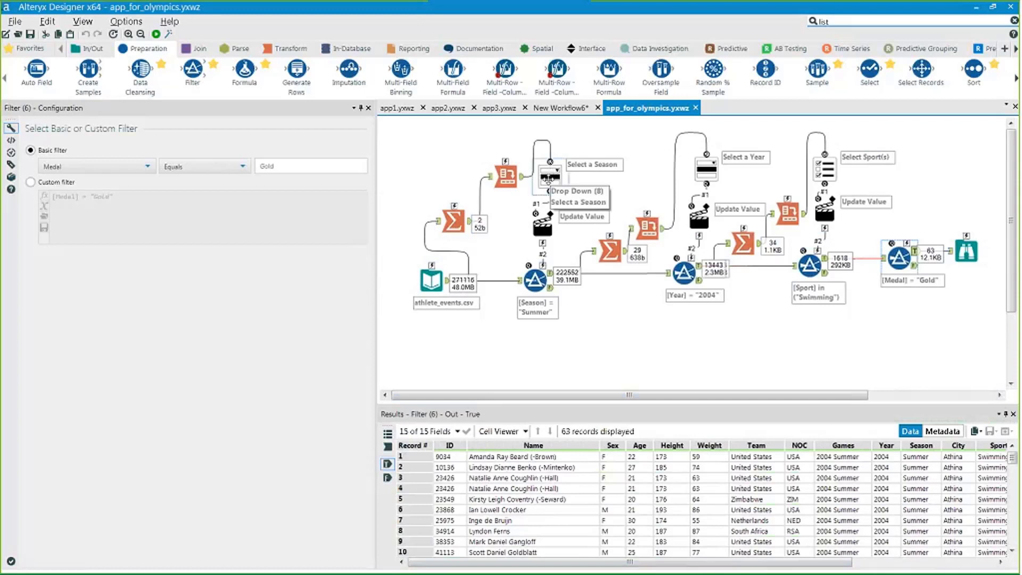
left_click(545, 175)
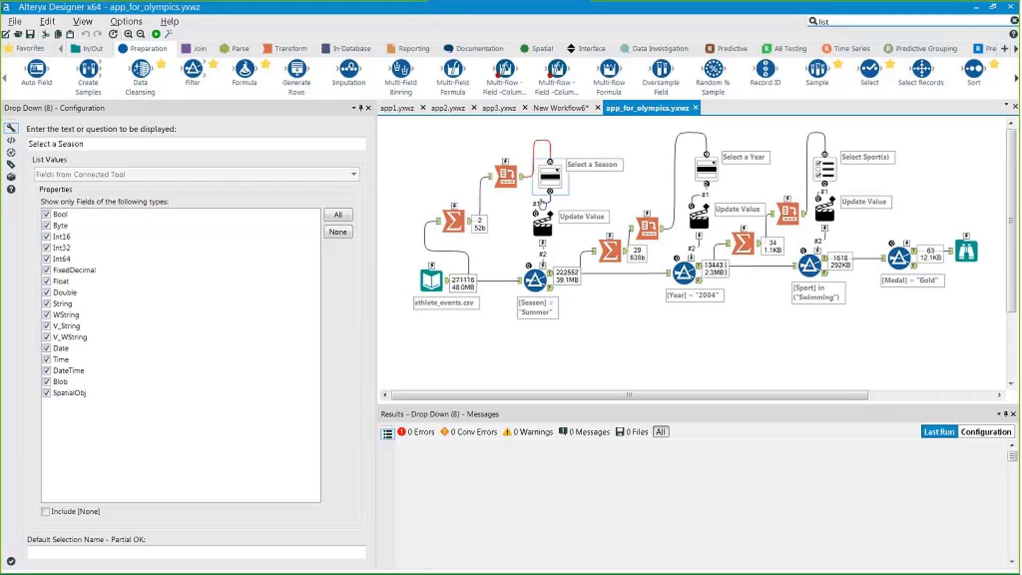
left_click(457, 201)
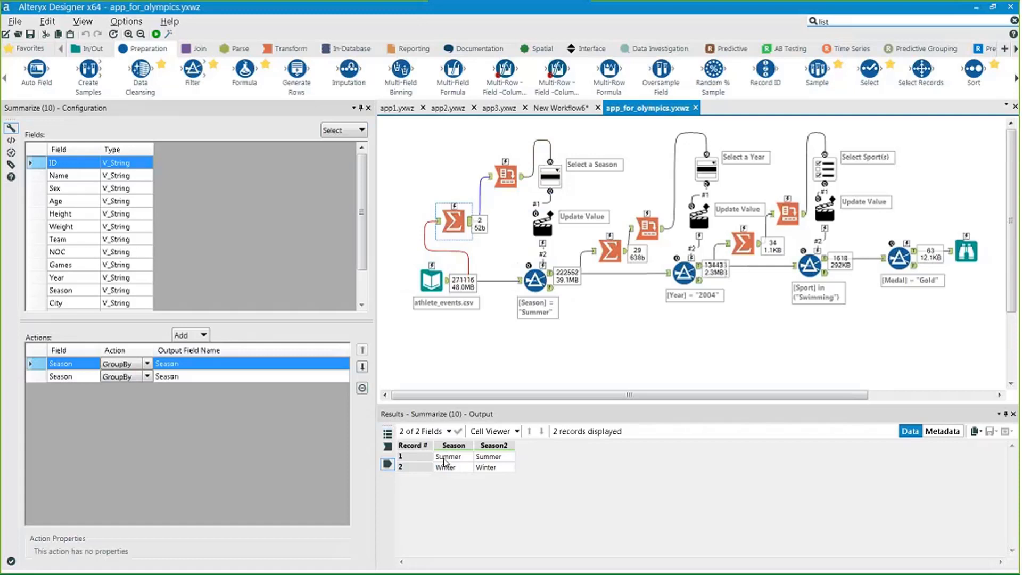
left_click(523, 177)
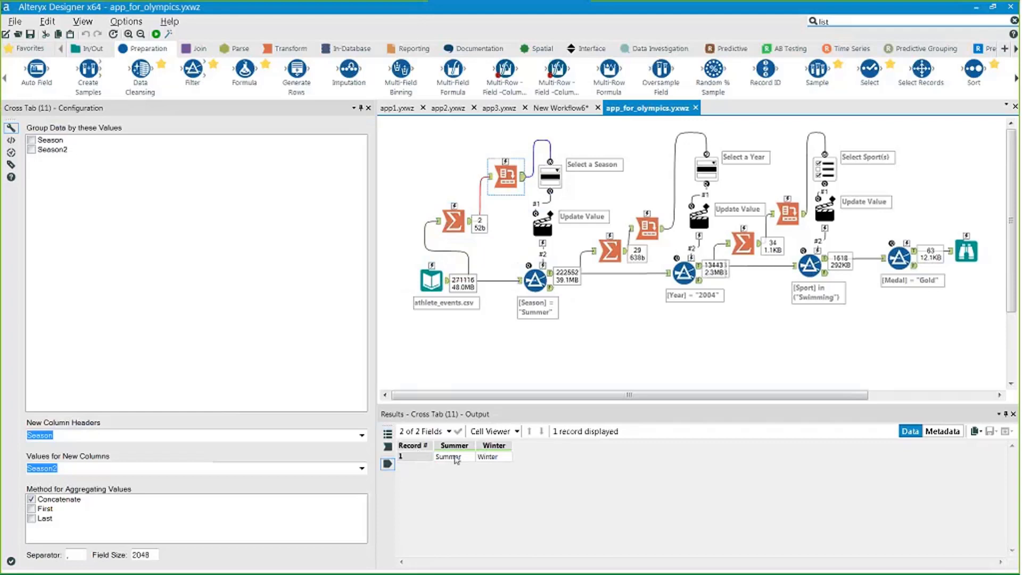
left_click(503, 457)
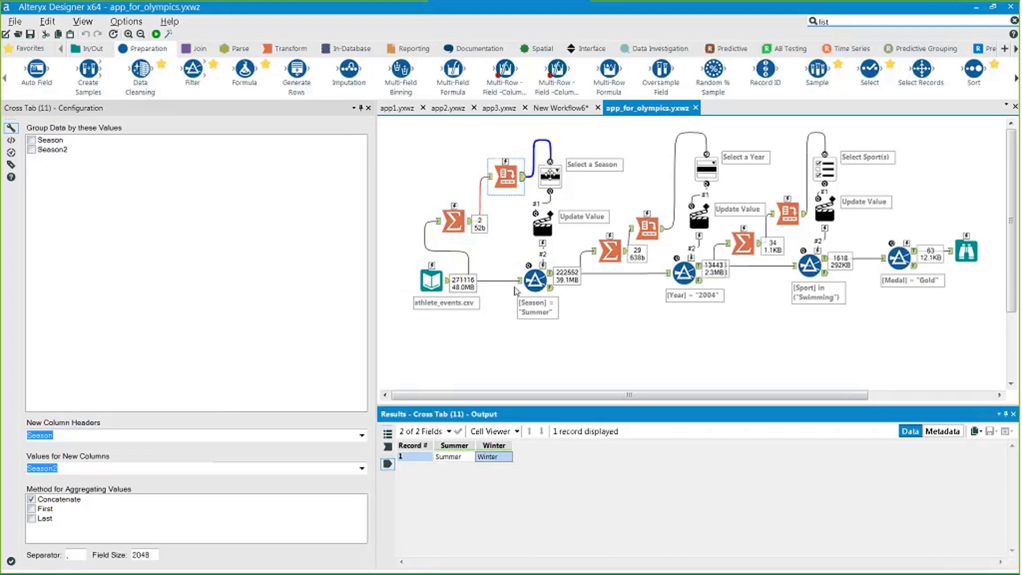
left_click(550, 176)
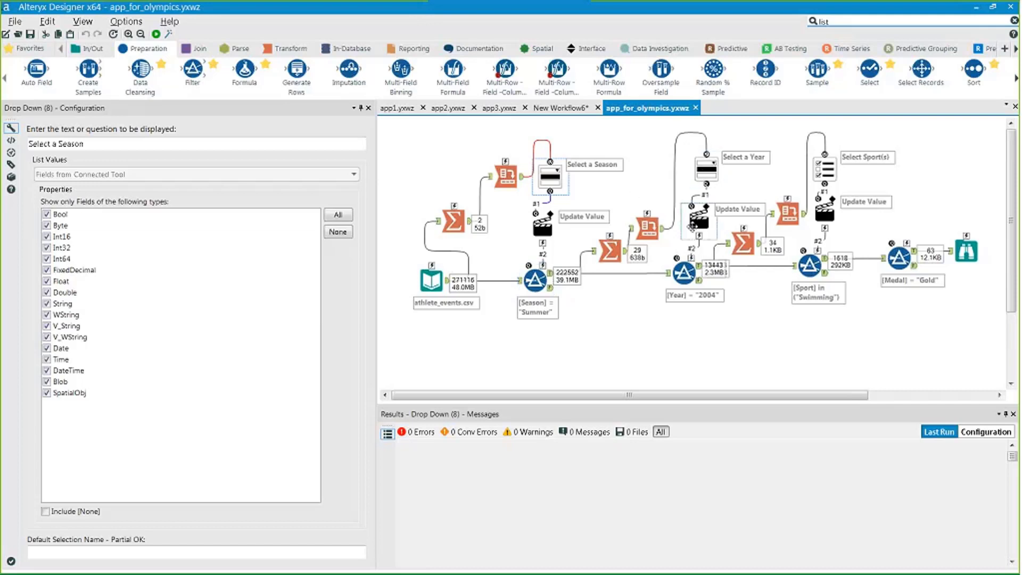
Inspect the Summarize and Cross Tab outputs feeding the year drop-down and the sports list box, plus the Select Sport(s) settings
left_click(614, 250)
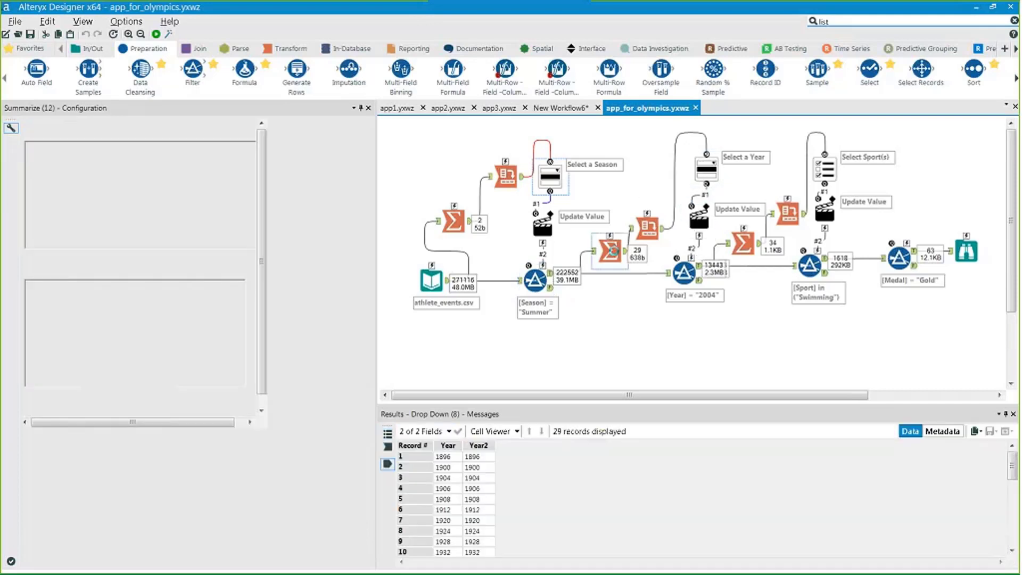
left_click(662, 230)
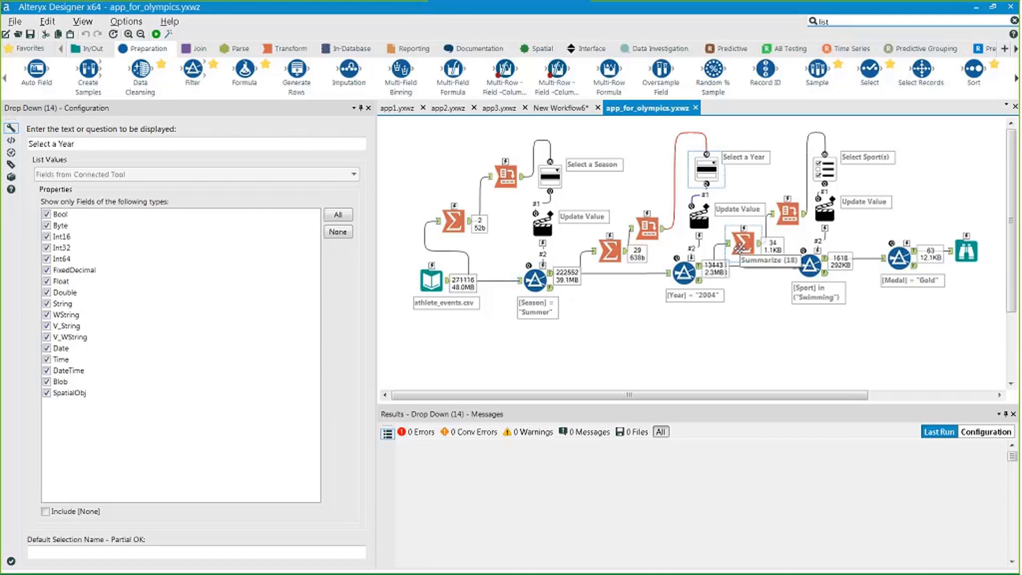
left_click(740, 245)
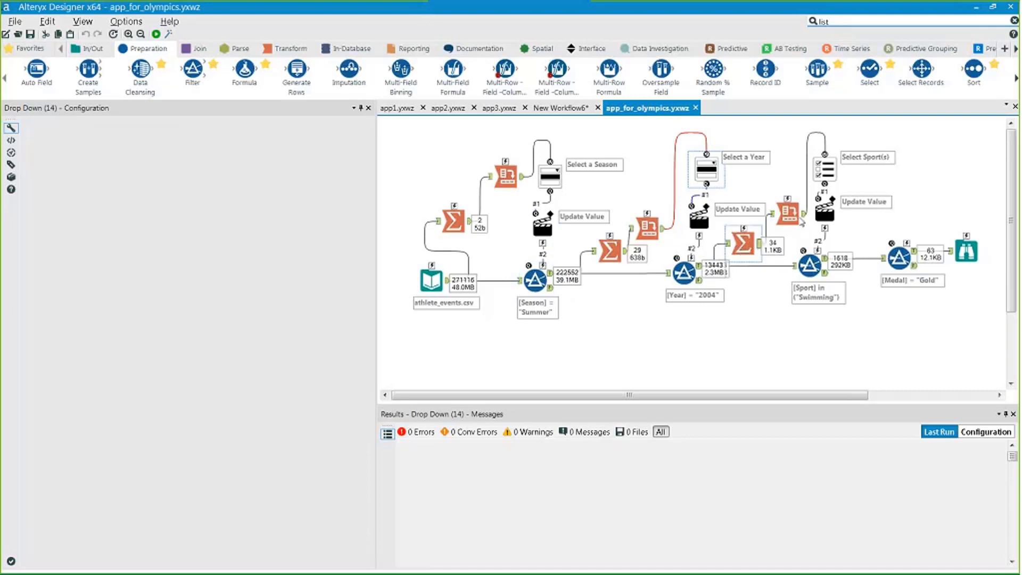
left_click(789, 212)
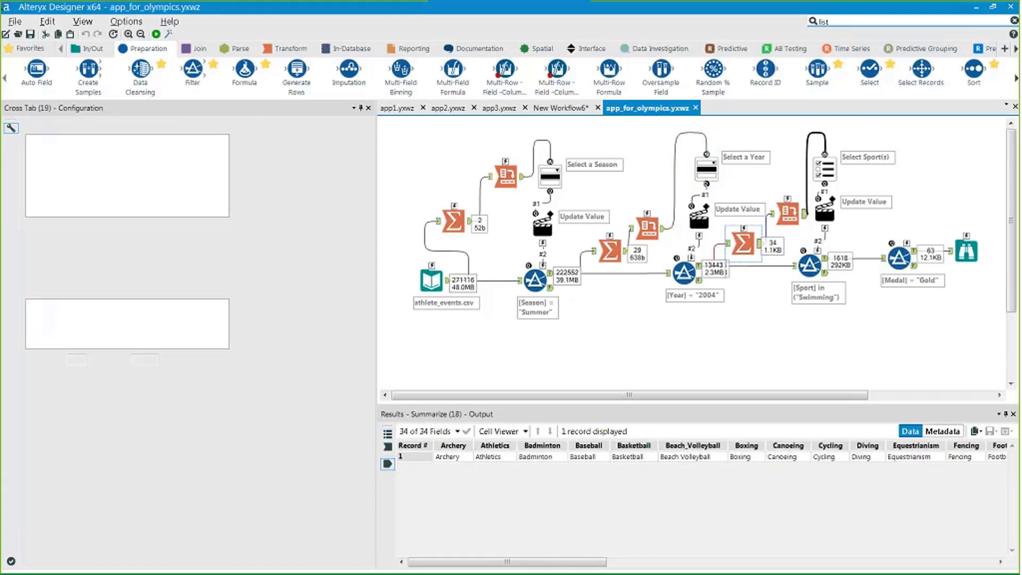
left_click_drag(530, 560, 917, 561)
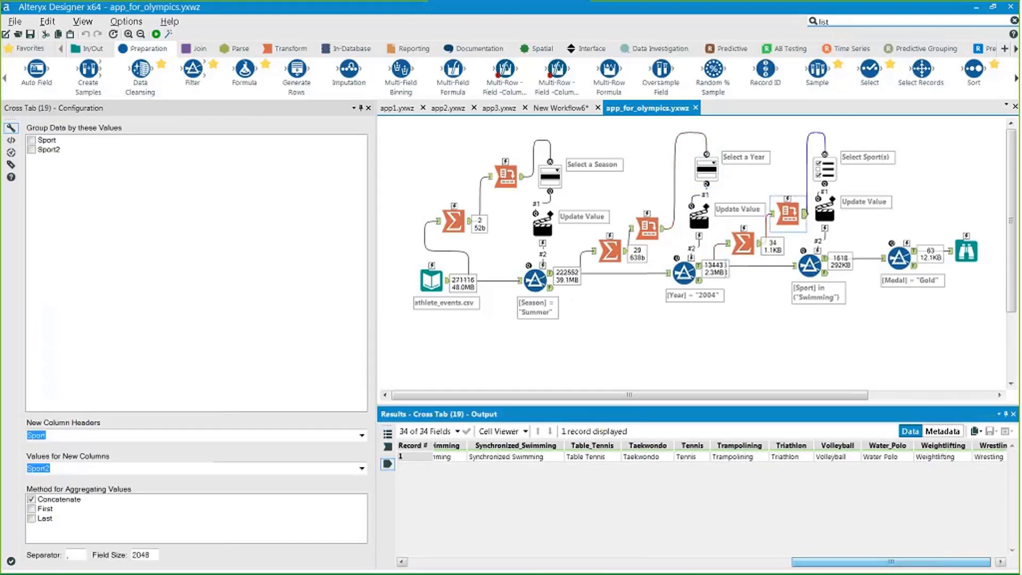
left_click(827, 169)
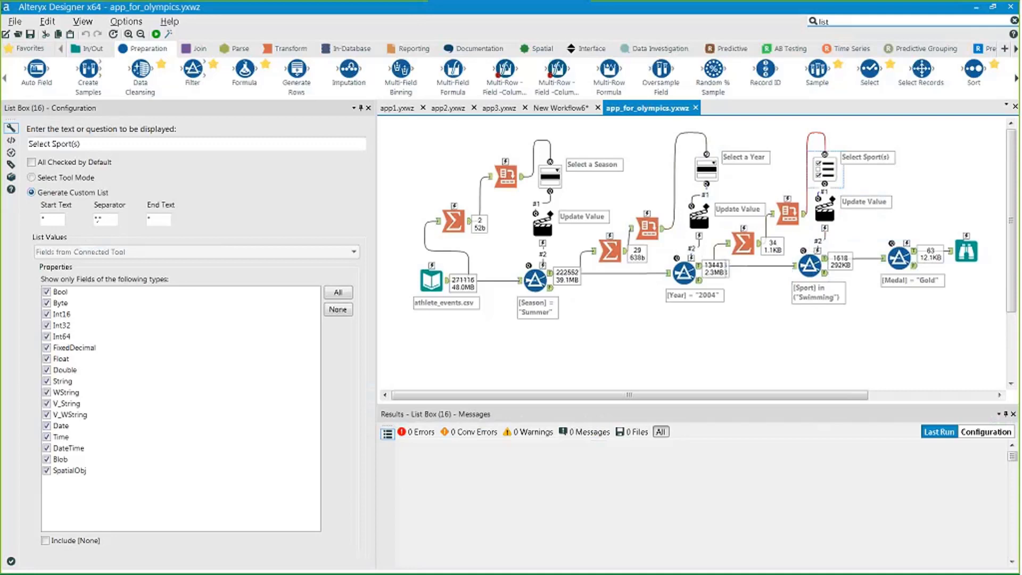
Launch app_for_olympics as an analytic app and check its season choices, keeping Summer selected
left_click(588, 382)
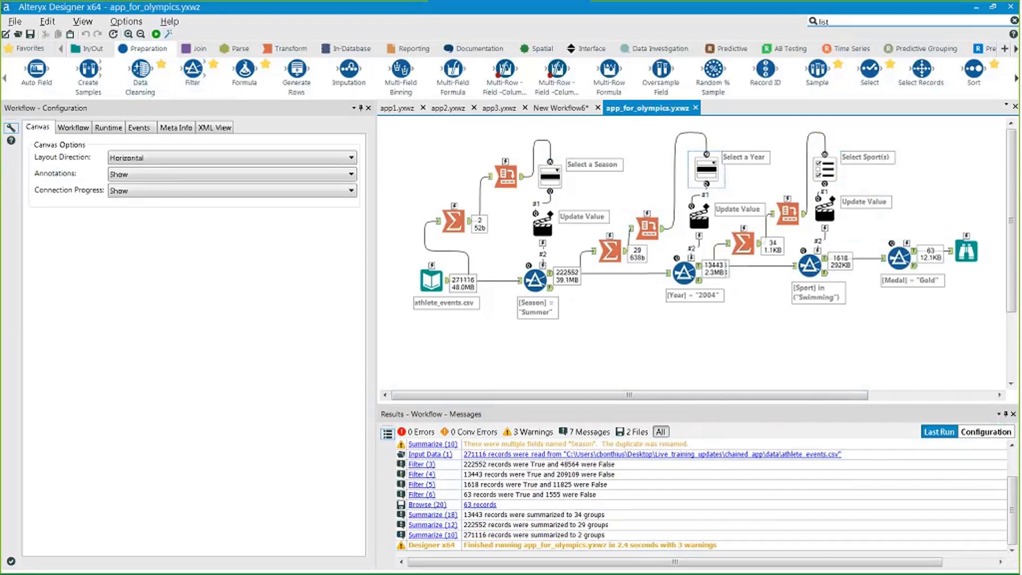
left_click(168, 34)
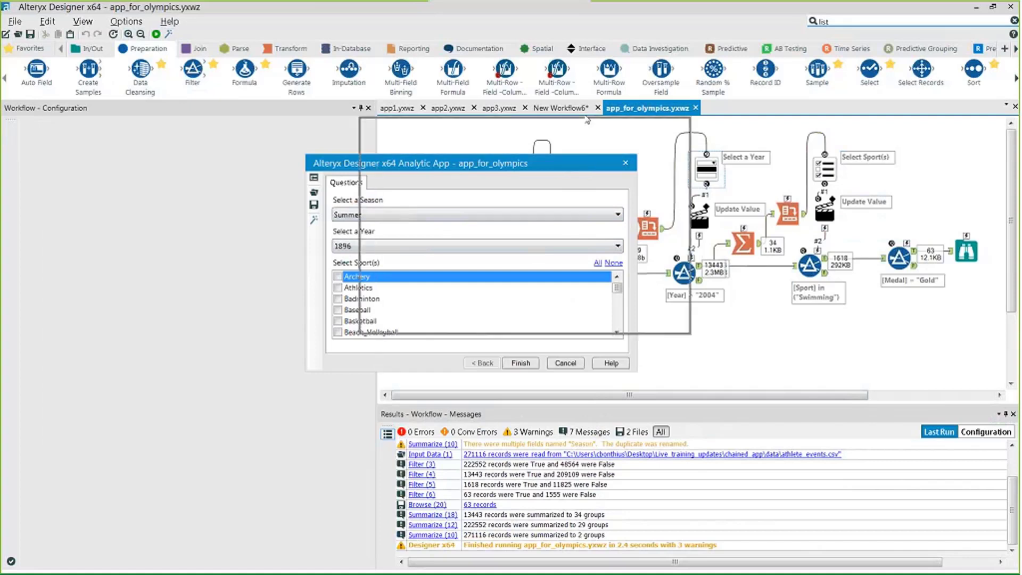
left_click_drag(571, 166, 590, 116)
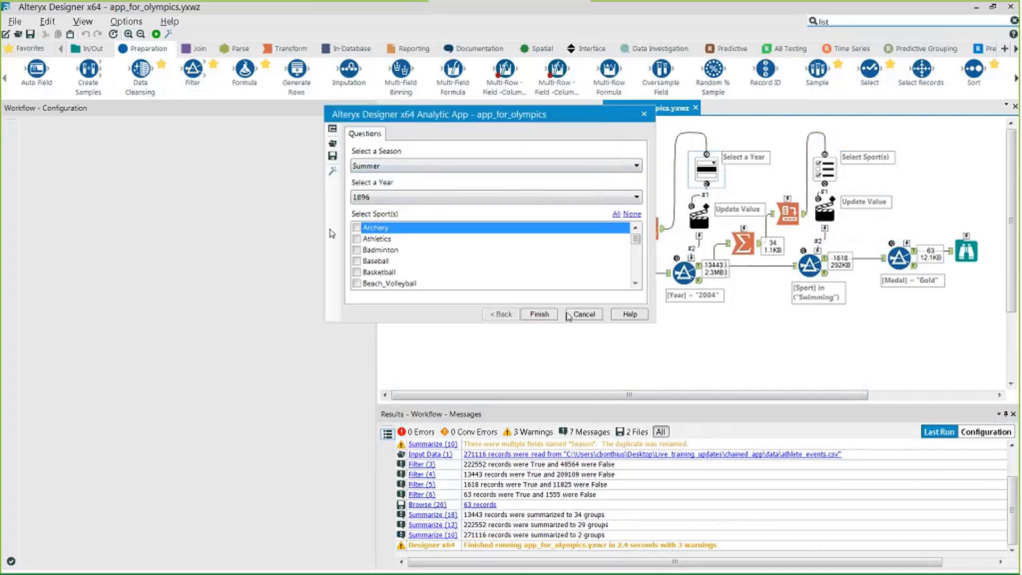
left_click(637, 166)
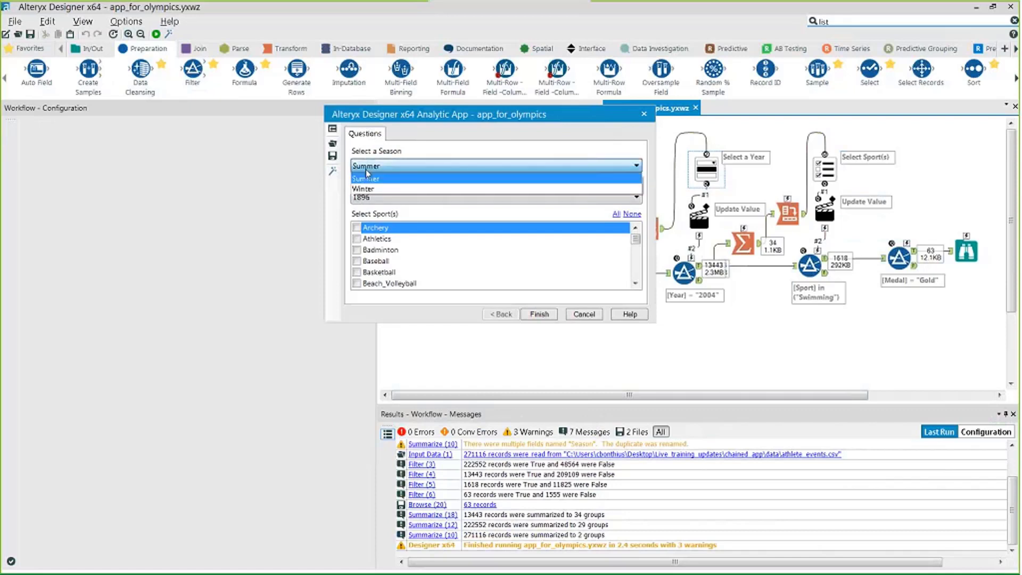
left_click(365, 169)
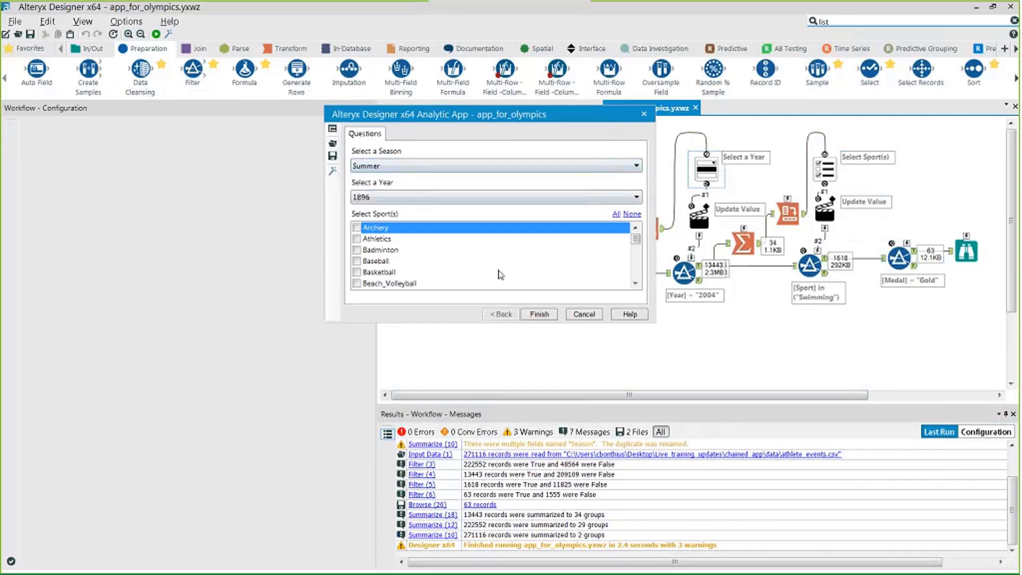
Select 1972 as the year and look through the Select Sport(s) list for that choice
left_click_drag(635, 238, 635, 260)
left_click(610, 198)
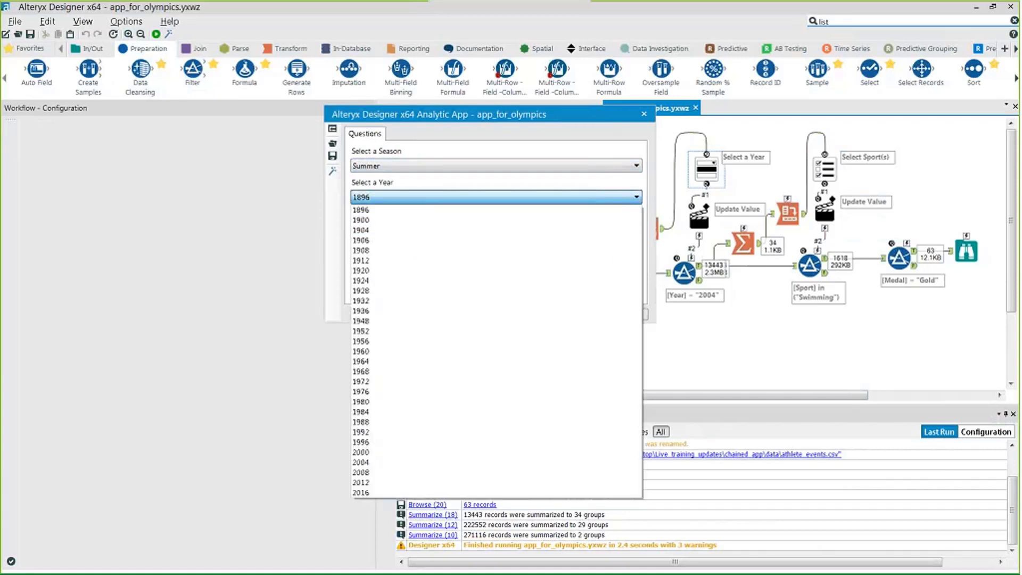
left_click(367, 382)
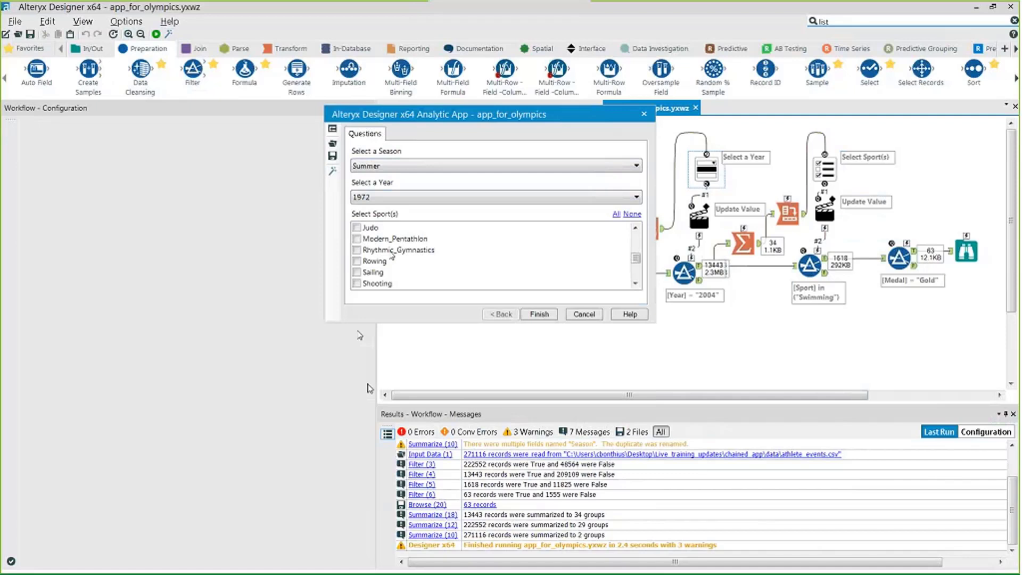
mouse_move(636, 257)
left_mouse_down()
mouse_move(638, 280)
mouse_move(644, 248)
left_mouse_up()
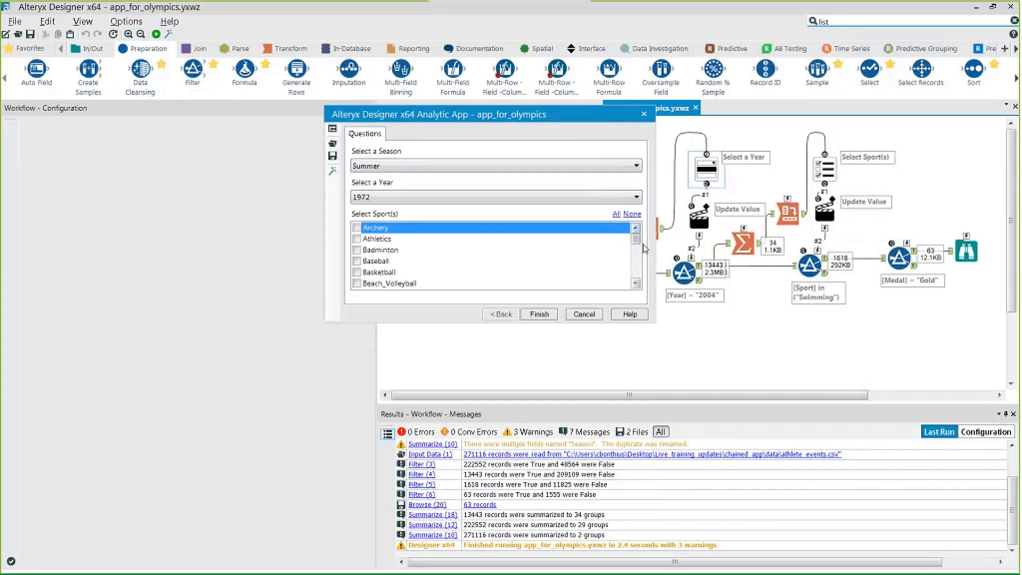
Switch the year to 1896 and check whether the Select Sport(s) list responds to it
left_click(400, 198)
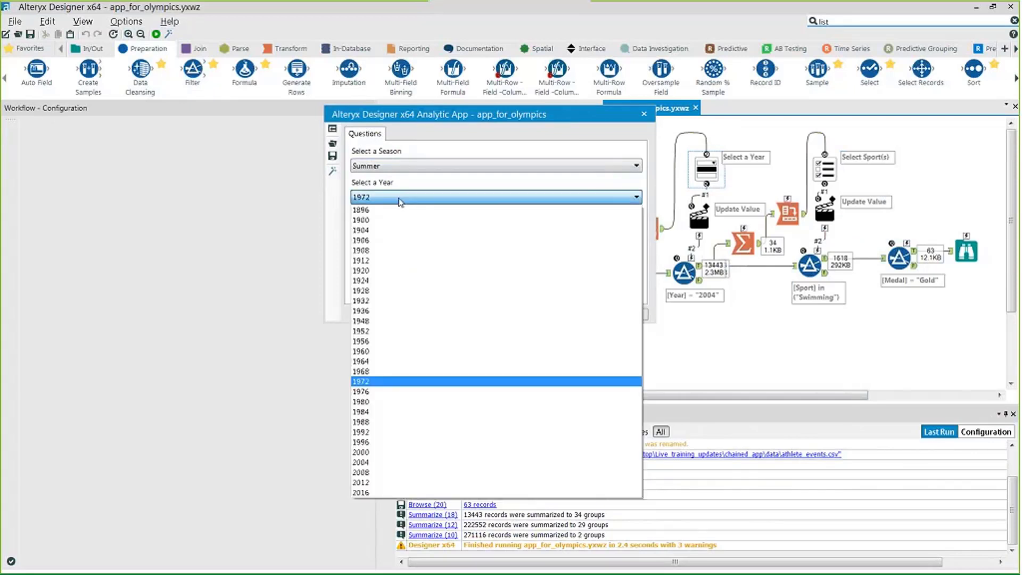
left_click(456, 209)
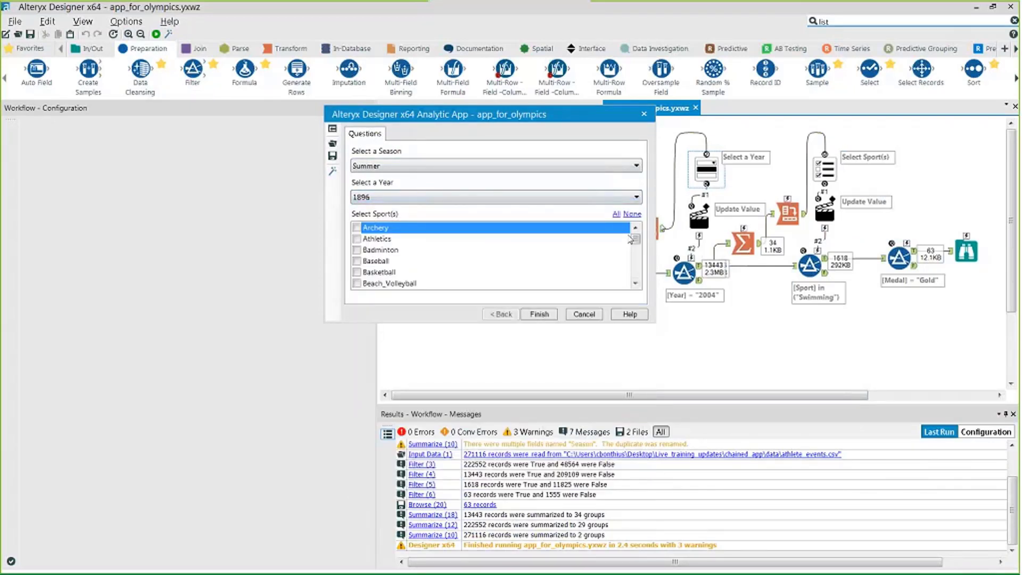
left_click_drag(631, 240, 630, 273)
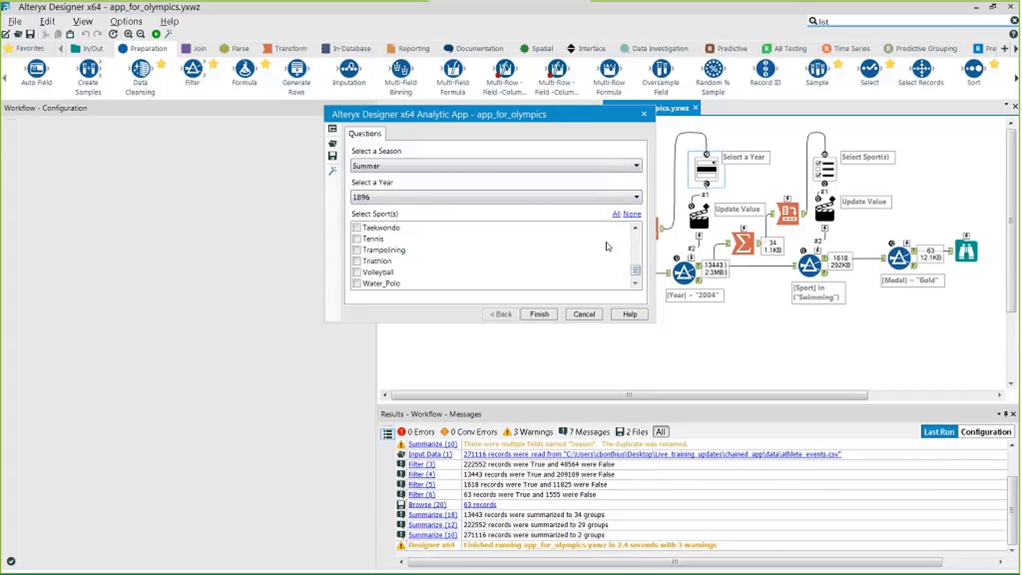
scroll(386, 250, "up", 1)
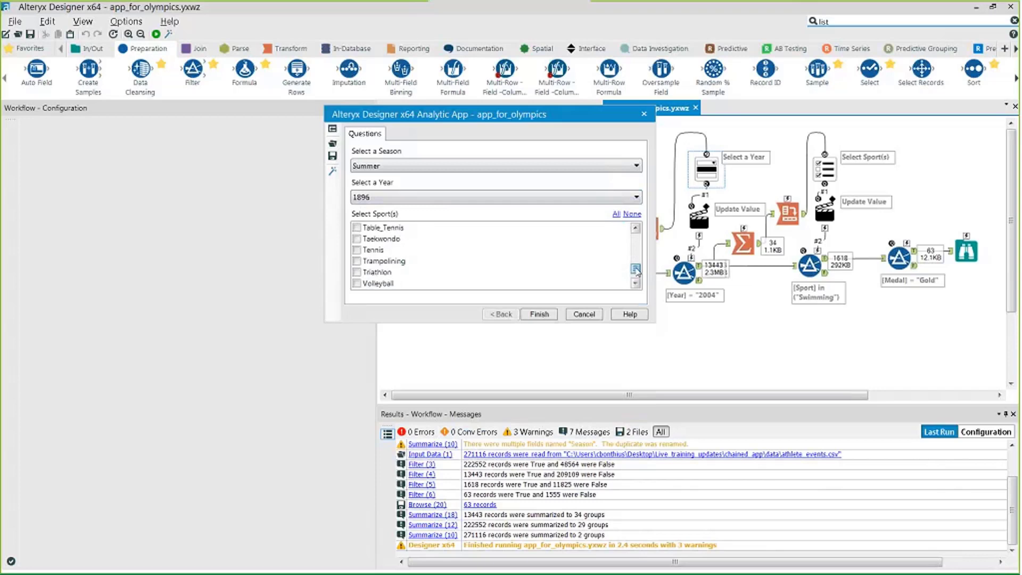
Keep Summer as the season, choose 1900 as the year, and examine the Select Sport(s) list throughout
left_click(400, 166)
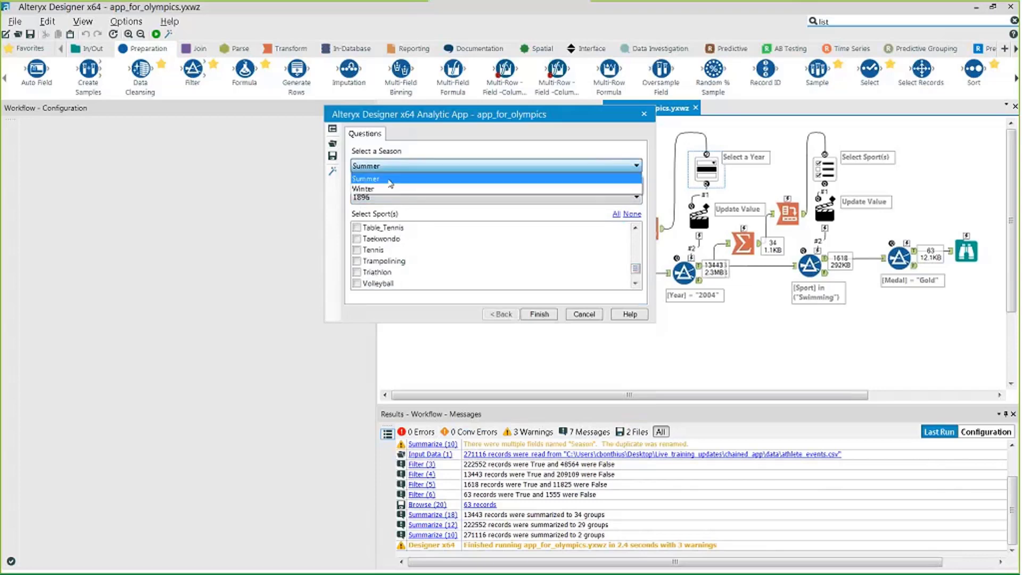
left_click(391, 176)
left_click(387, 200)
left_click(407, 219)
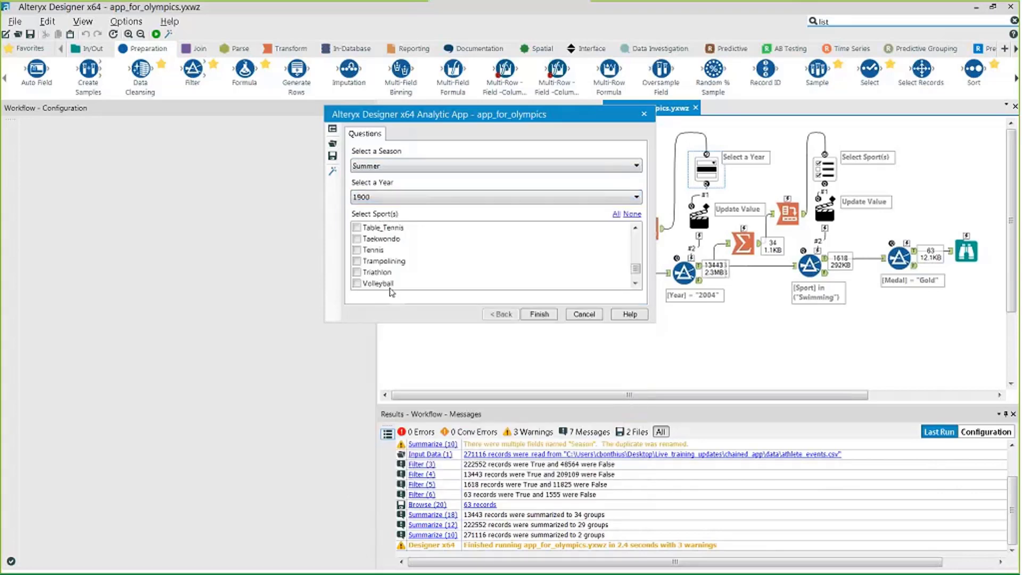
scroll(635, 278, "down", 3)
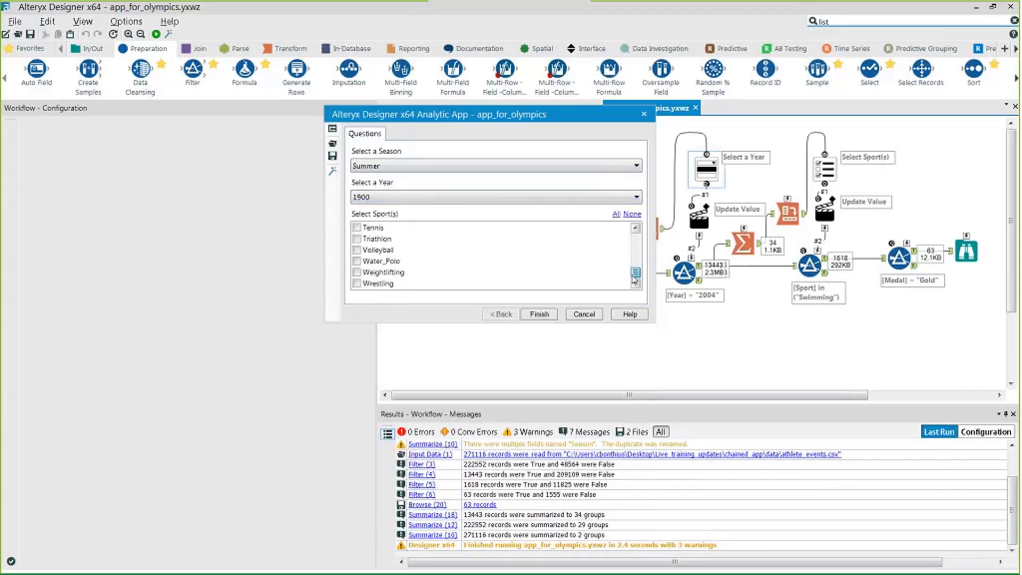
scroll(634, 277, "up", 2)
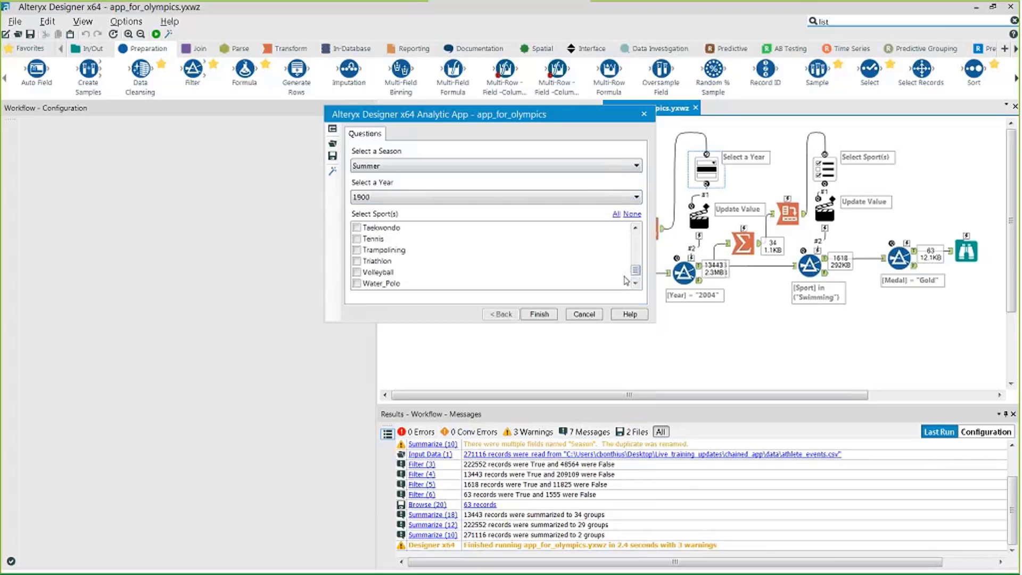
scroll(626, 280, "up", 4)
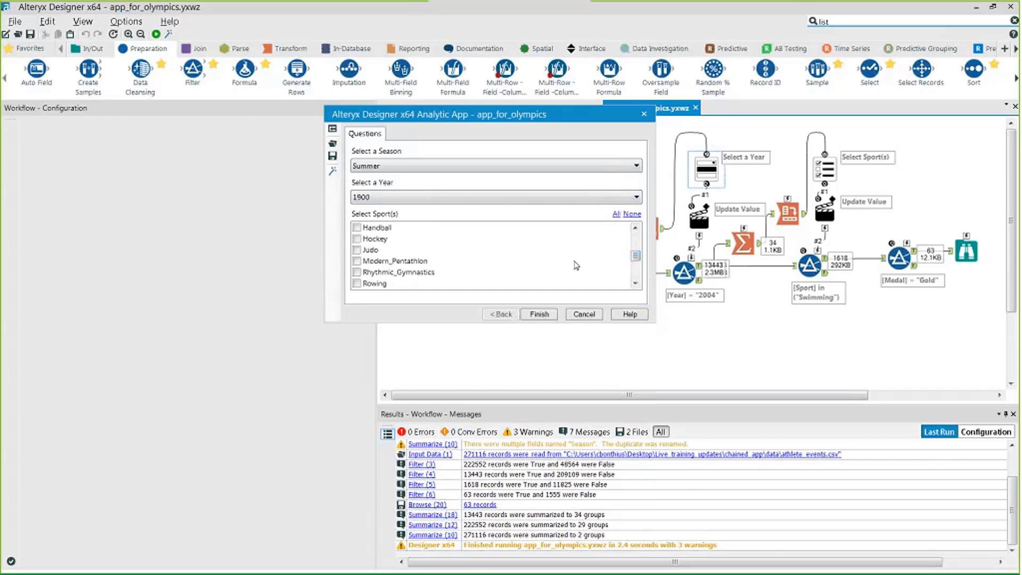
left_click_drag(637, 261, 636, 257)
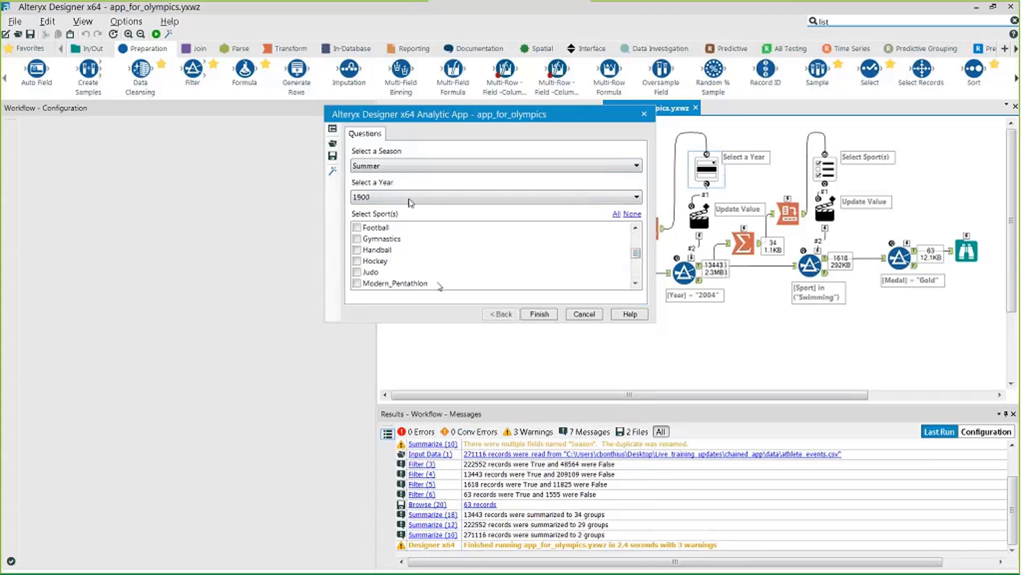
Choose Winter and 1912, review the sports offered for them, and close the app interface without running it
left_click(408, 165)
left_click(386, 189)
left_click(426, 197)
left_click(411, 272)
left_click_drag(637, 252, 636, 272)
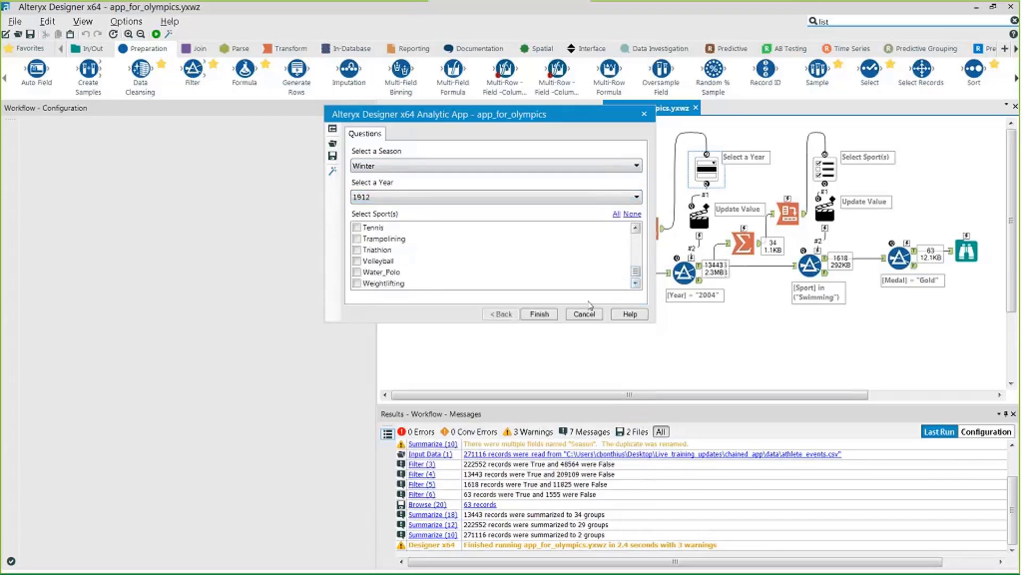
left_click(645, 114)
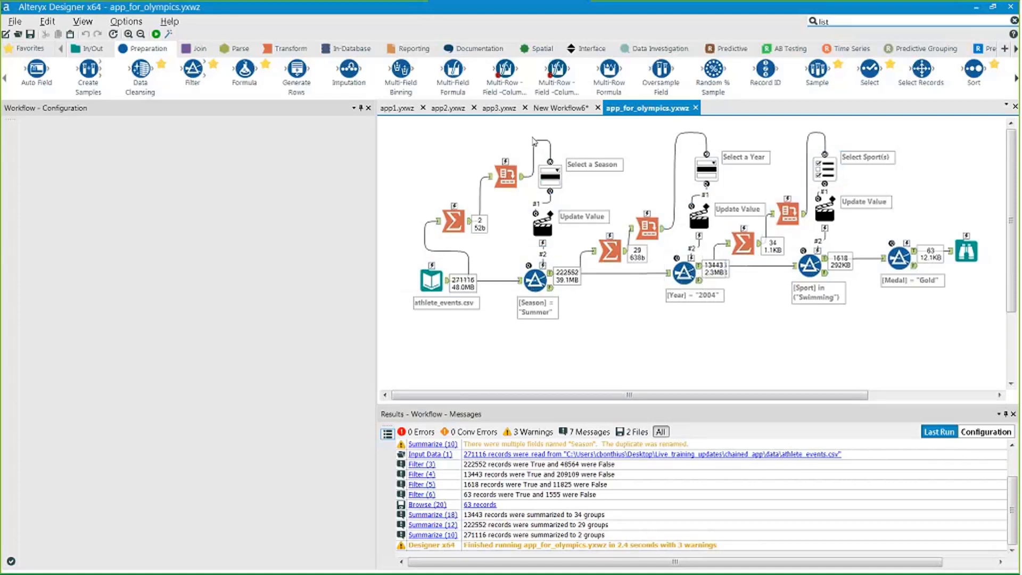
Close New Workflow6 without saving its changes, and close the app_for_olympics workflow
left_click(537, 216)
left_click(597, 108)
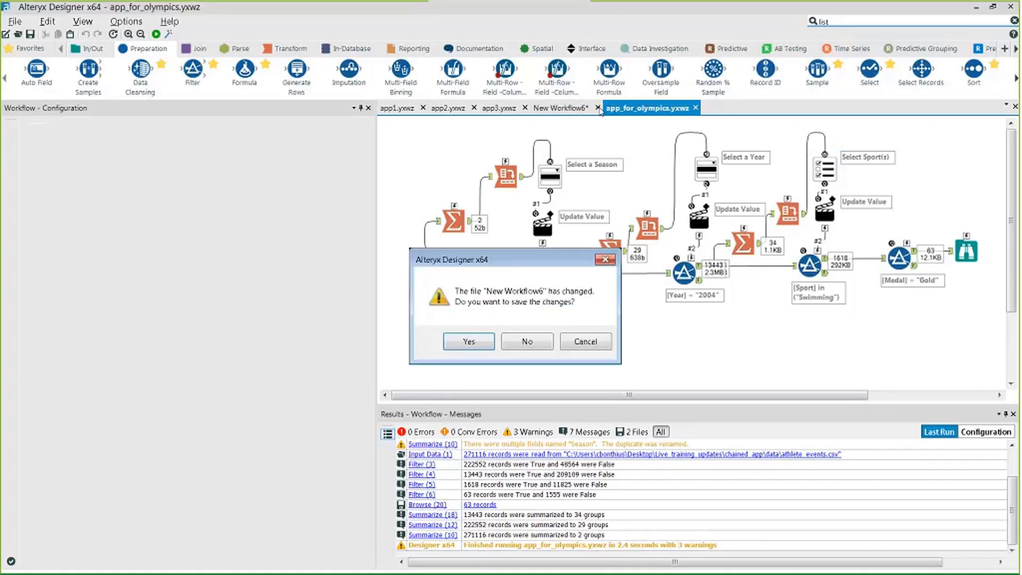
left_click(523, 337)
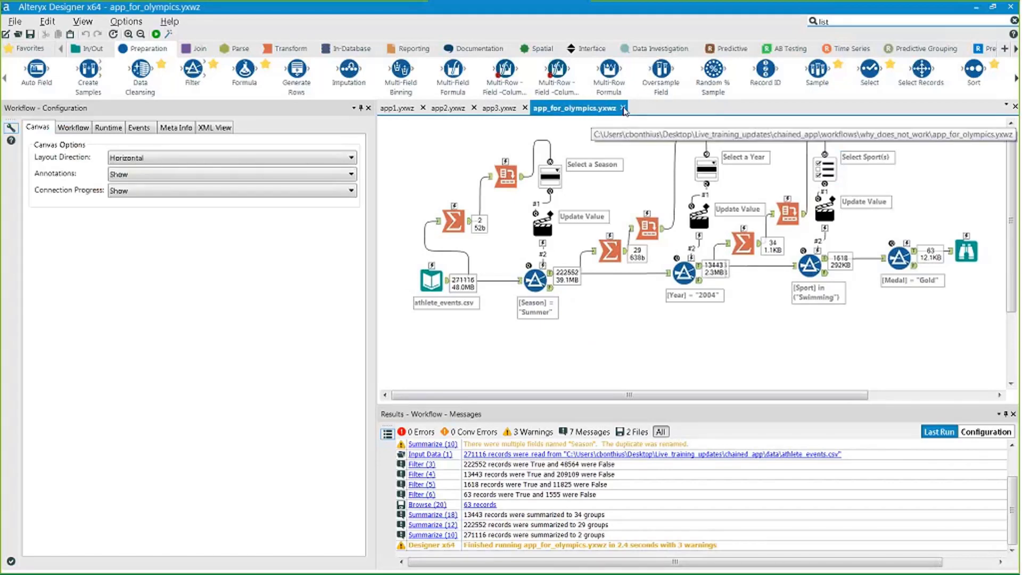
left_click(623, 108)
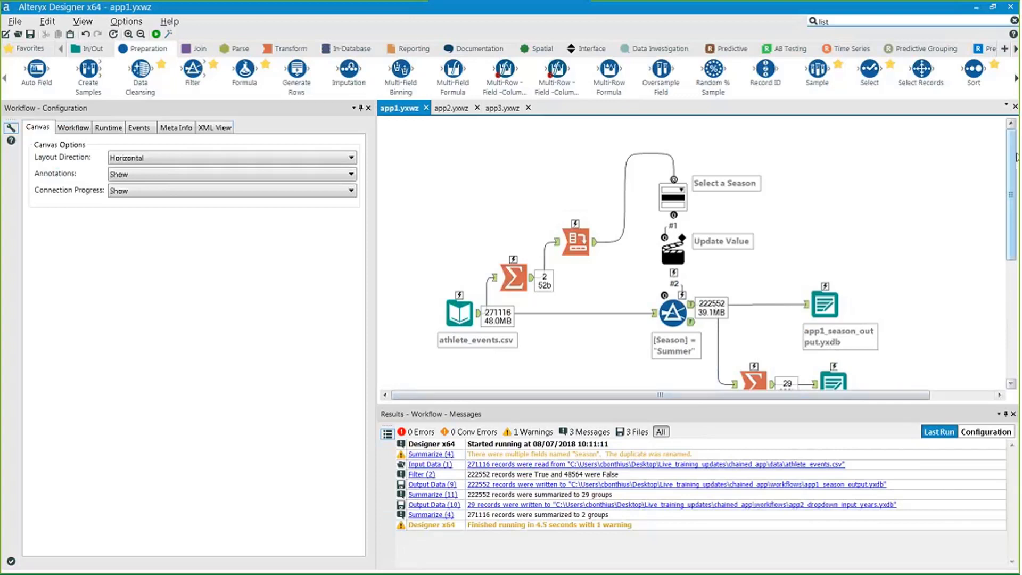
Look over the app1 workflow, inspecting its Select a Season drop-down and the output of the Summarize and Cross Tab tools feeding it
left_click_drag(1011, 163, 1011, 176)
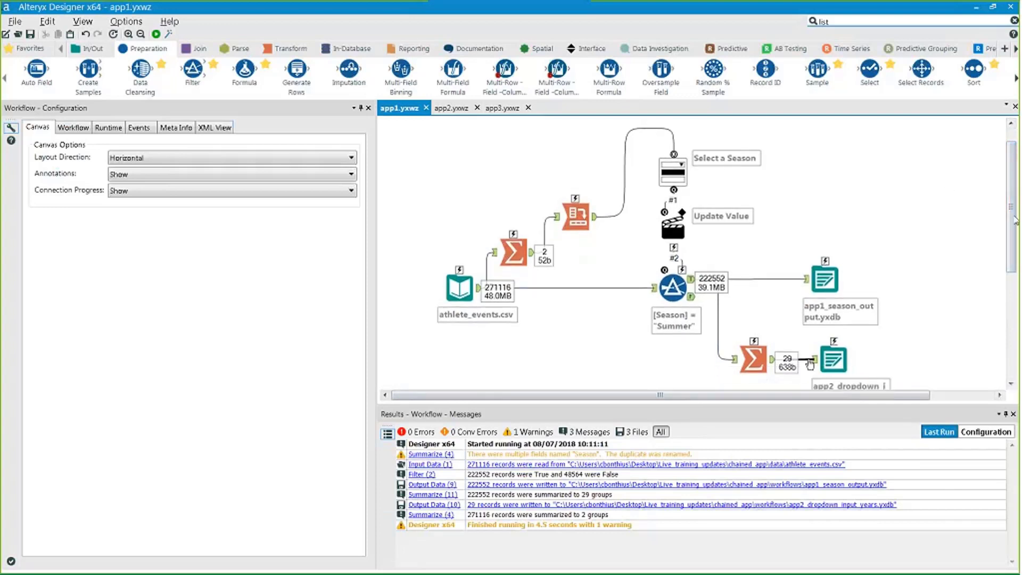
left_click_drag(1016, 214, 1015, 199)
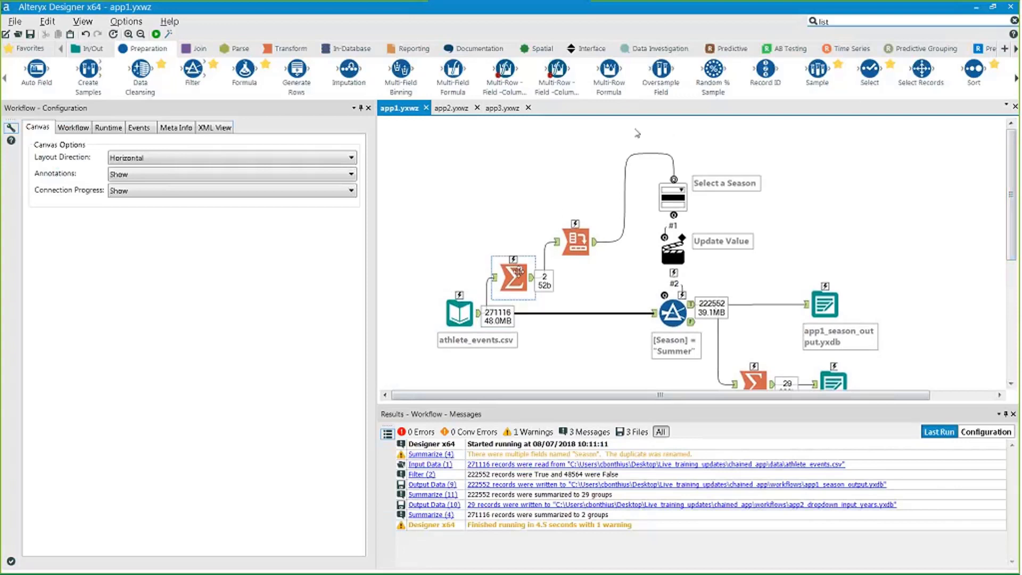
left_click(512, 277)
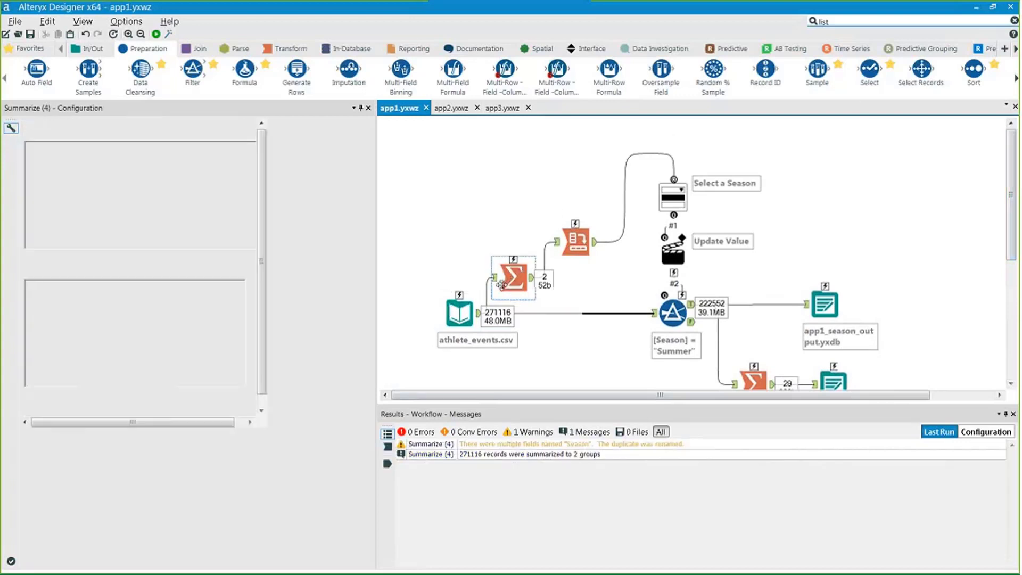
left_click(670, 200)
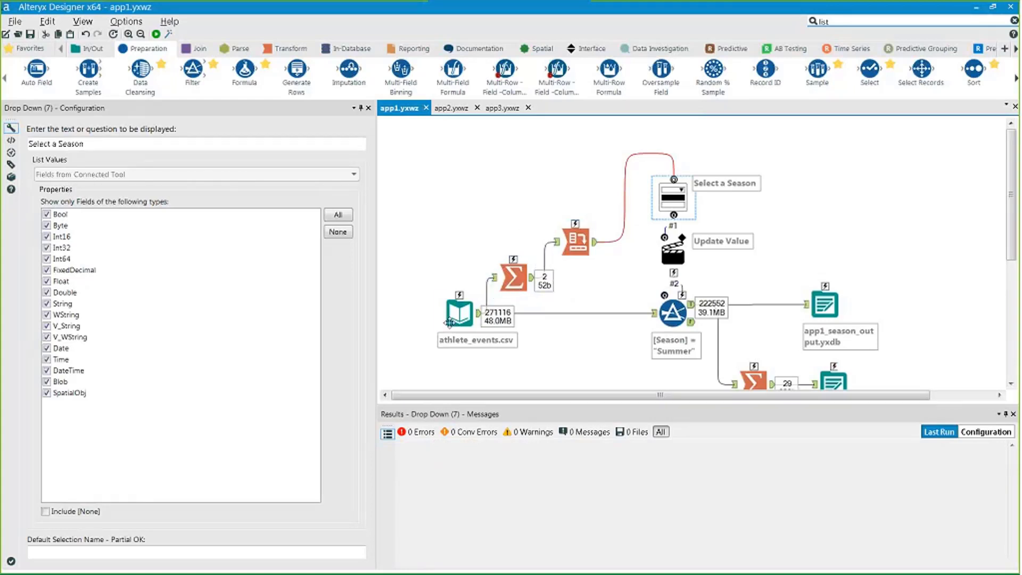
left_click(533, 279)
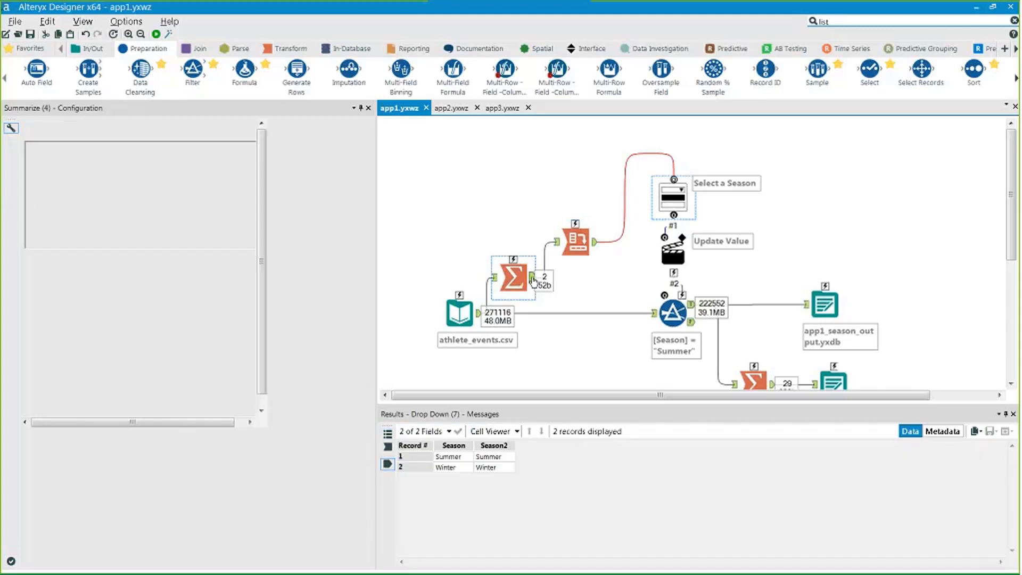
left_click(594, 250)
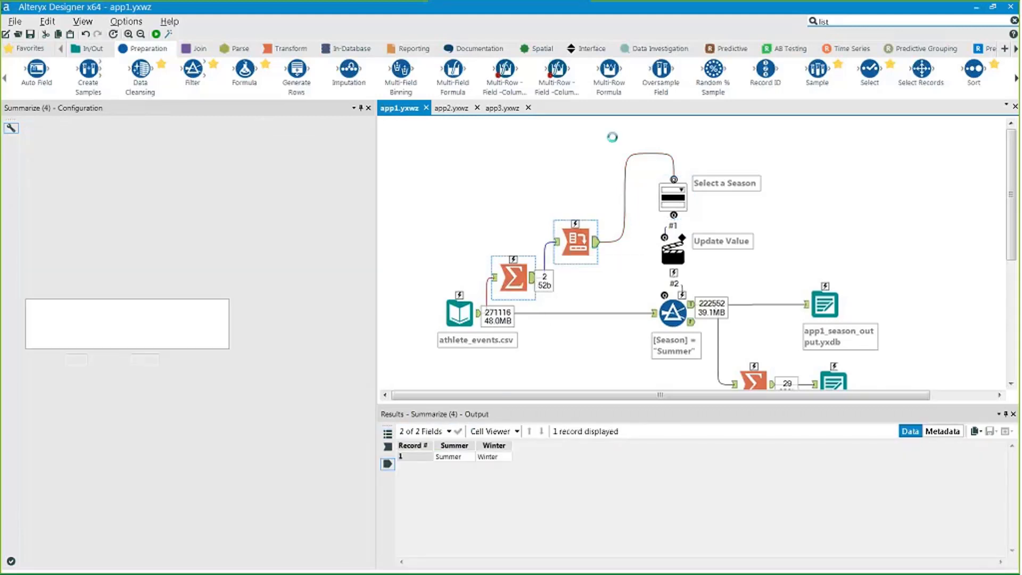
Examine app1's Select a Season drop-down configuration and the output tools writing app1_season_output.yxdb and app2_dropdown_input_years.yxdb
left_click(673, 197)
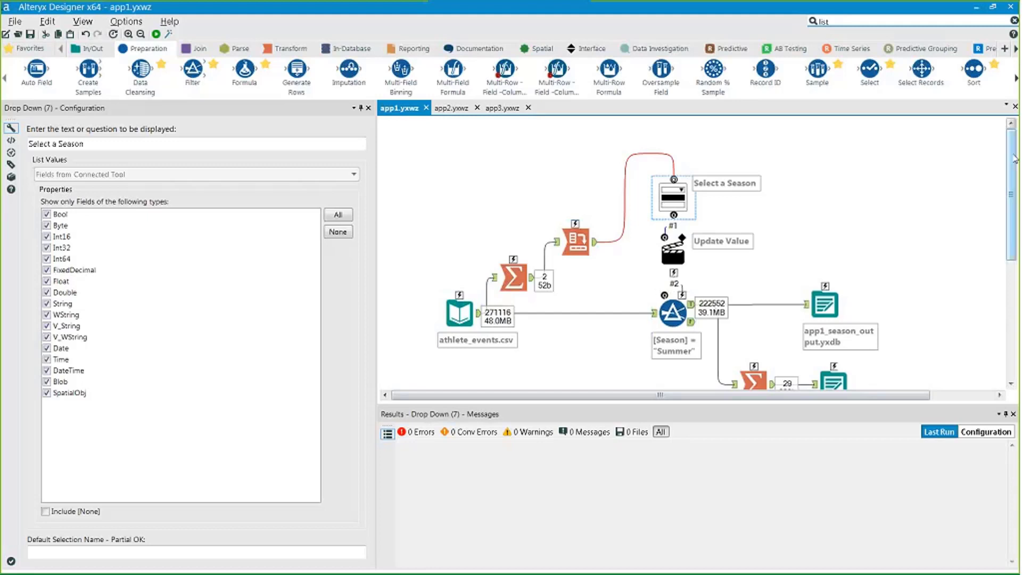
left_click_drag(1014, 159, 1014, 179)
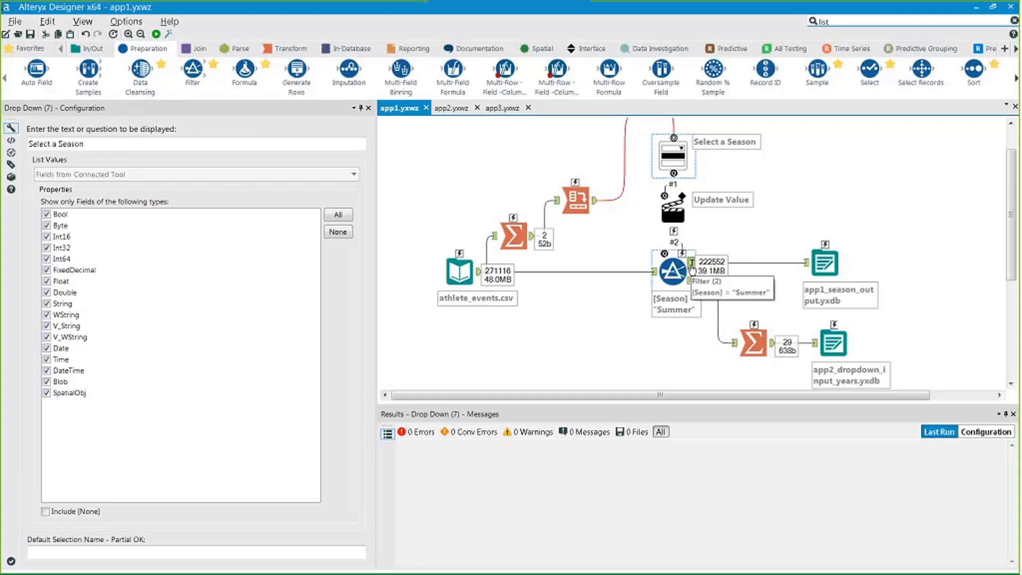
left_click(832, 266)
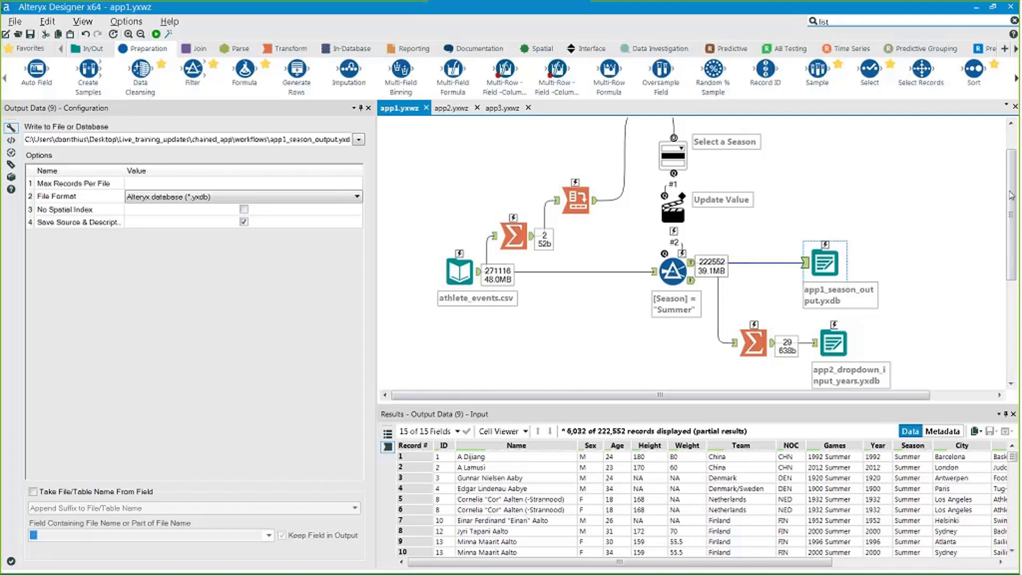
left_click_drag(1012, 193, 1011, 215)
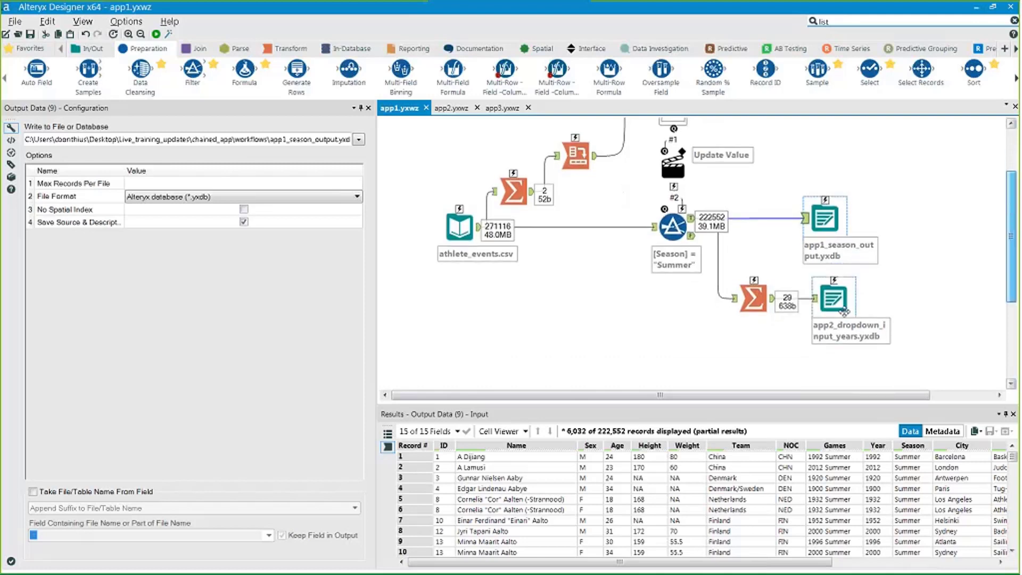
left_click(750, 279)
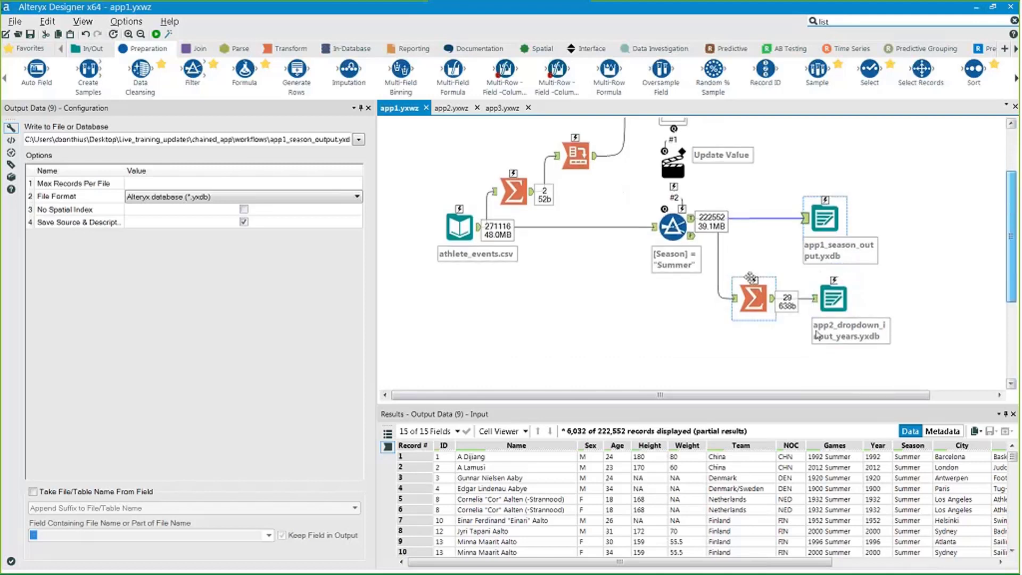
left_click(834, 308)
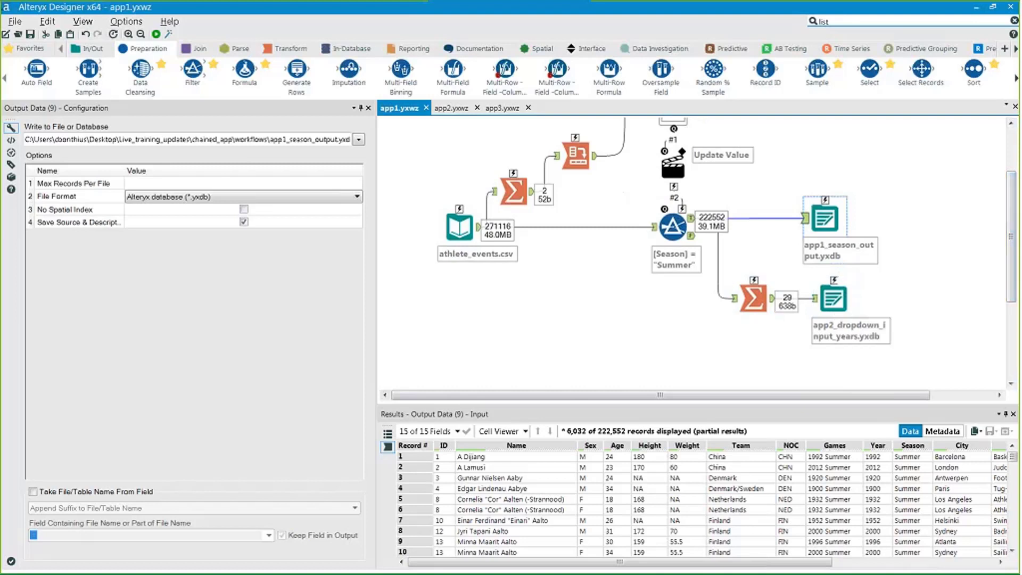
left_click(737, 280)
left_click(566, 120)
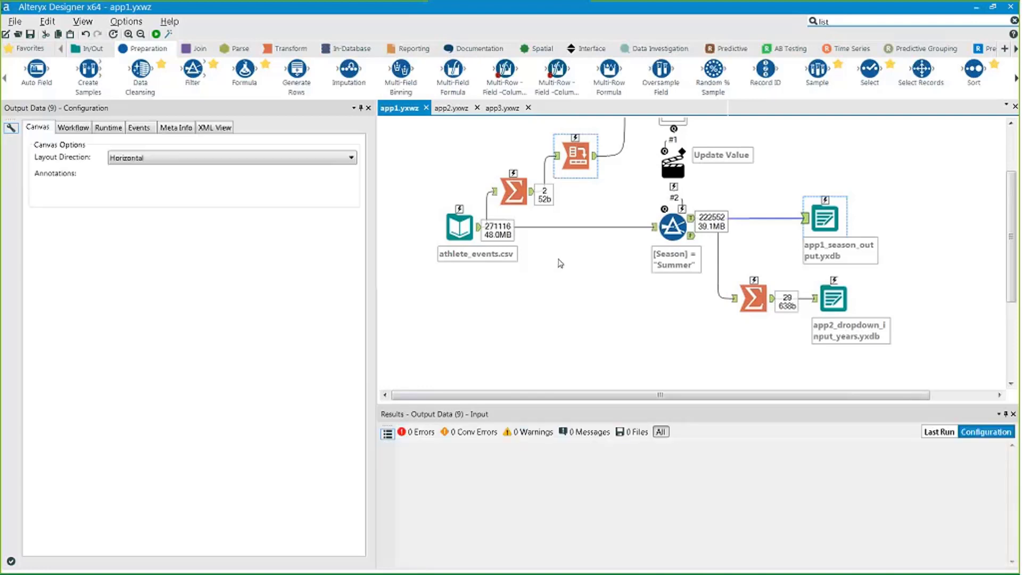
Create a new workflow, place a Drop Down interface tool on its canvas, and review the available List Values sources
key("ctrl+n")
left_click(588, 48)
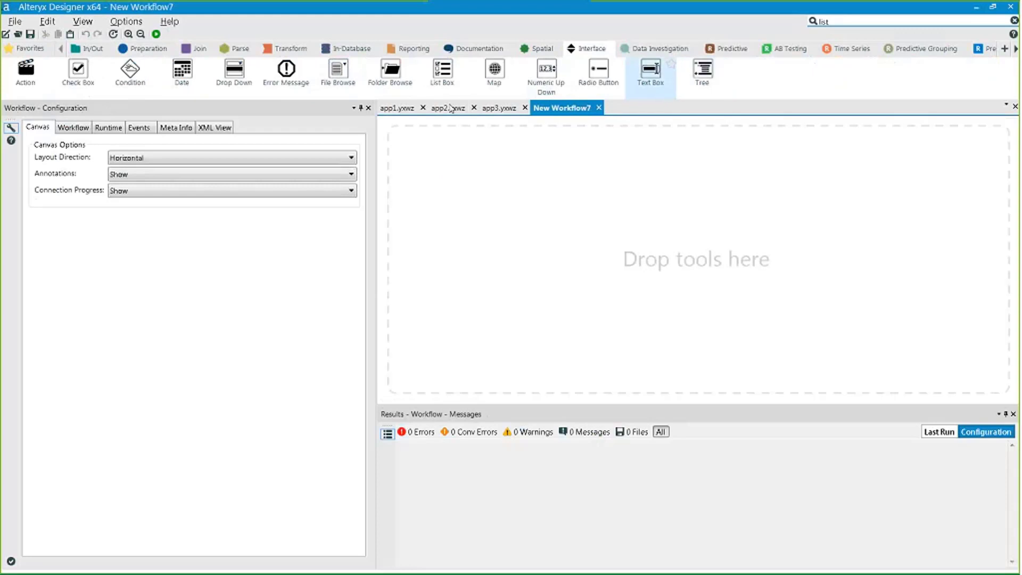
left_click_drag(234, 71, 556, 216)
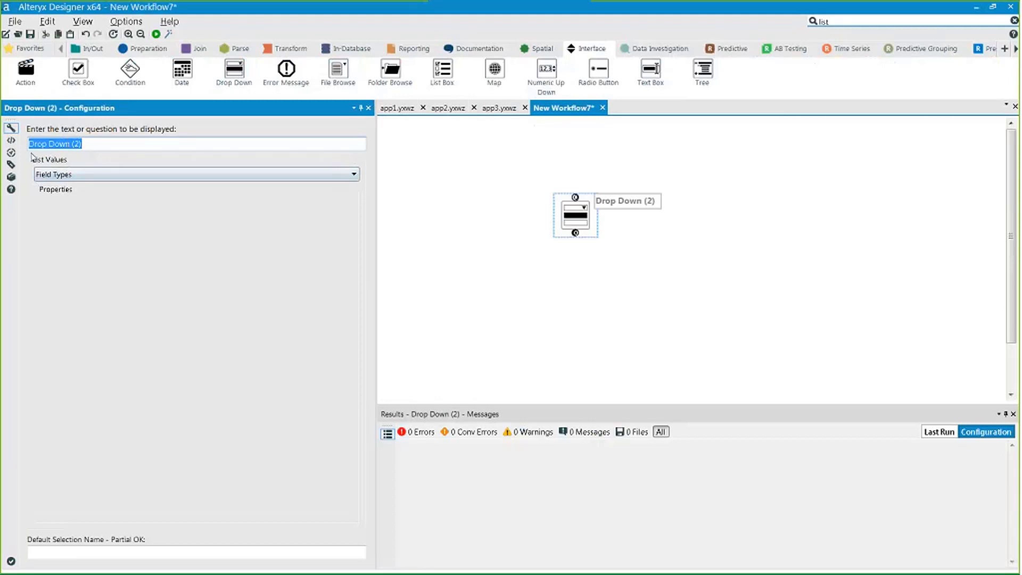
left_click(354, 178)
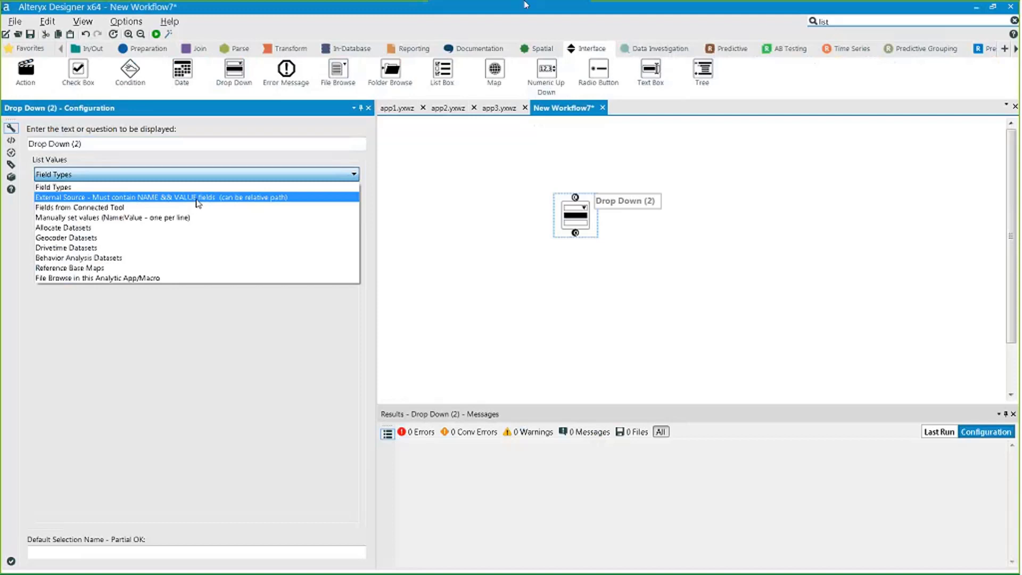
Close New Workflow7 without saving its changes
left_click(604, 109)
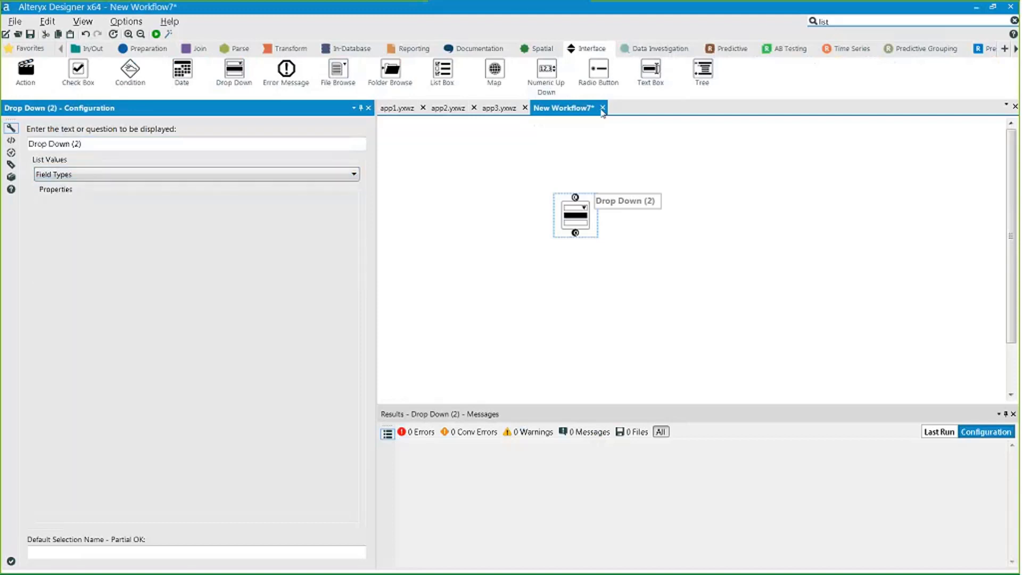
left_click(602, 110)
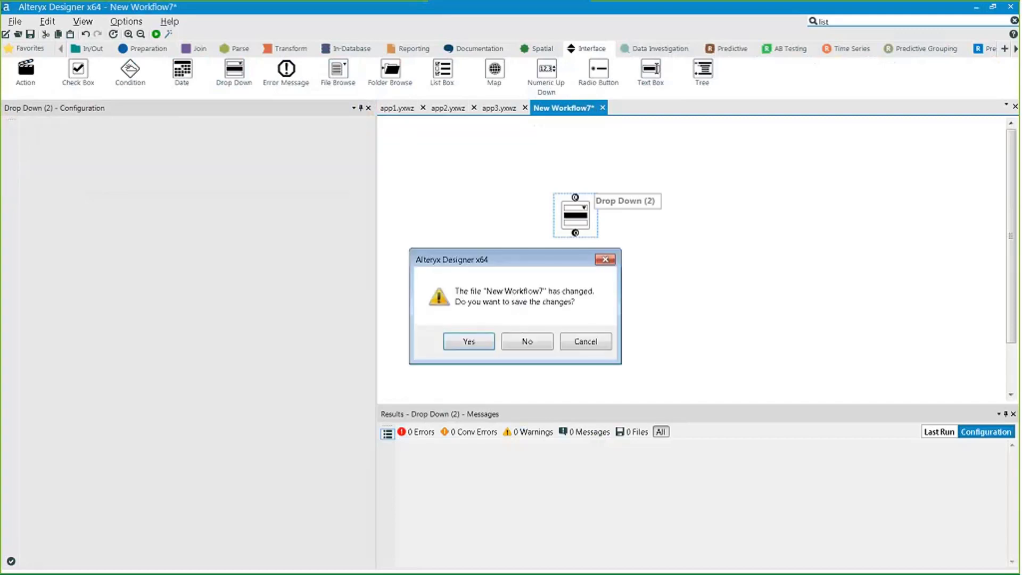
left_click(527, 342)
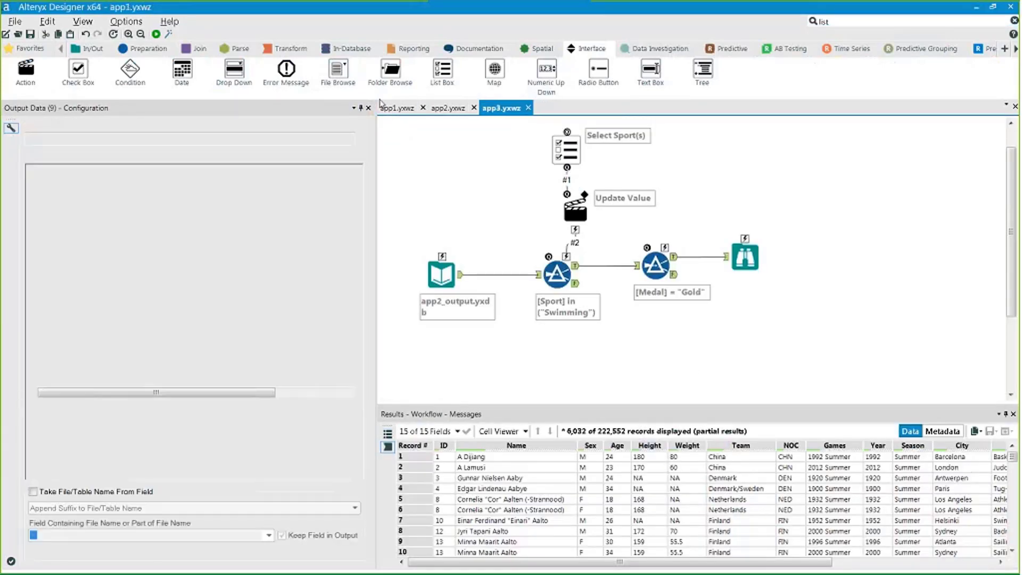
In app1, inspect the Summarize tool feeding app2_dropdown_input_years.yxdb, checking its Name and Value output fields and its results
left_click(772, 311)
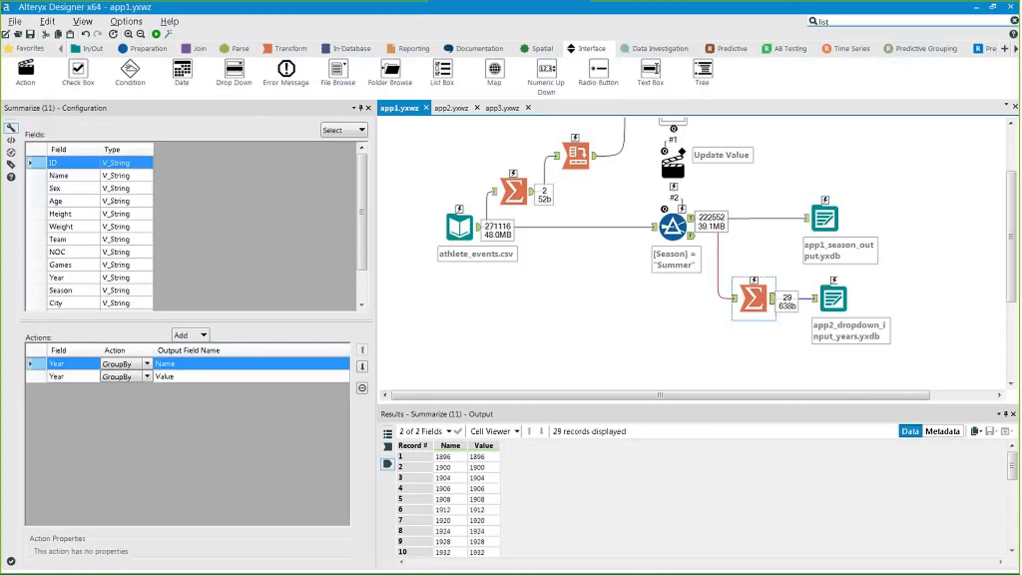
left_click(448, 448)
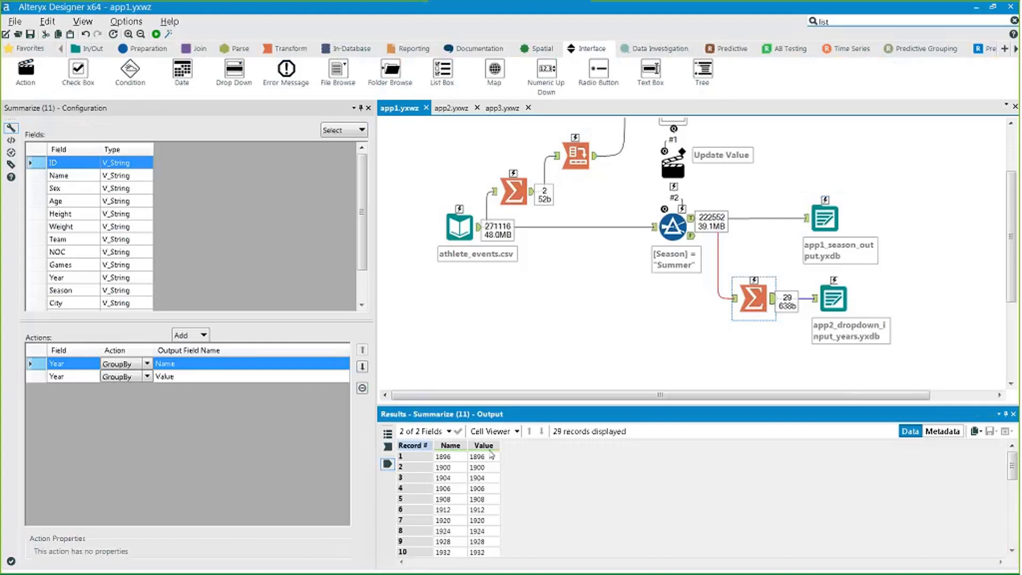
left_click(179, 363)
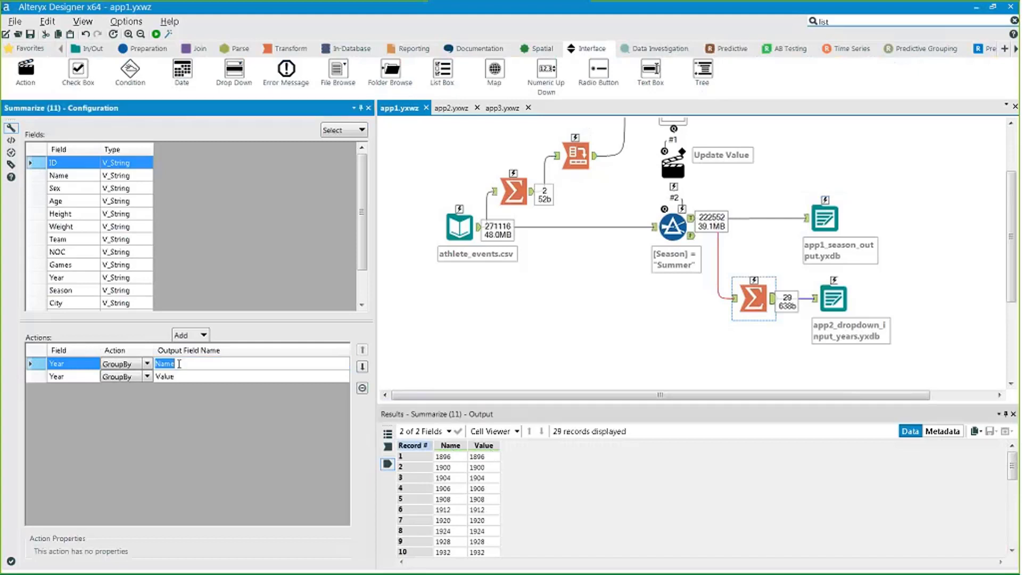
left_click(185, 361)
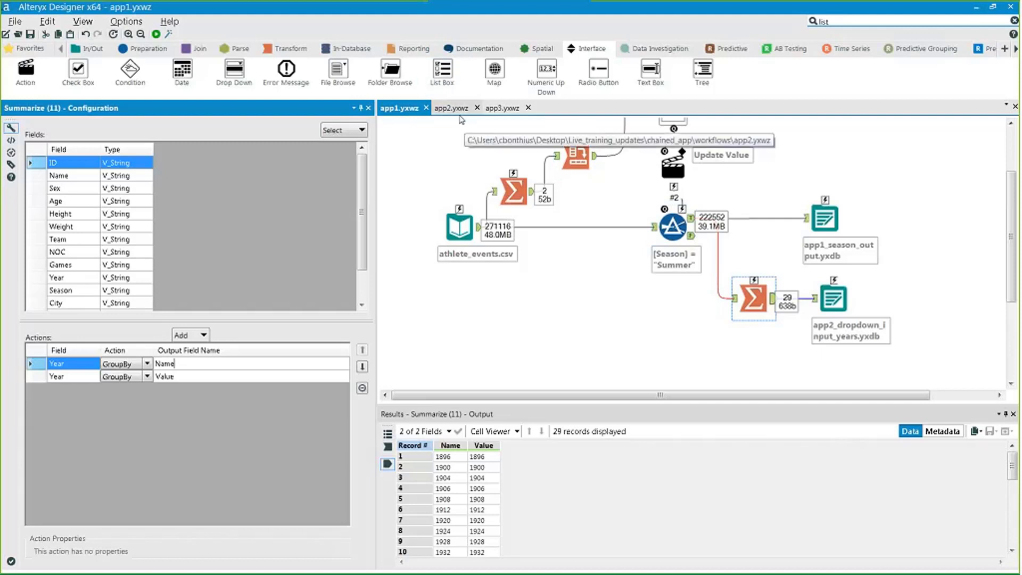
Look over the app2 workflow, inspecting its app1_season_output.yxdb input and the Select a Year drop-down's External Source setting
left_click(451, 109)
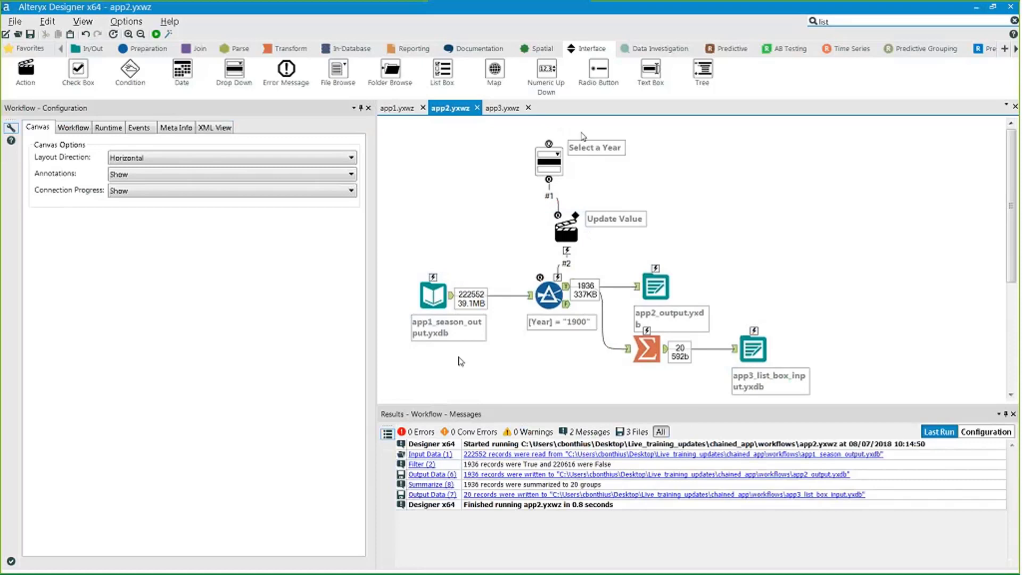
left_click(552, 158)
left_click(545, 294)
left_click(432, 298)
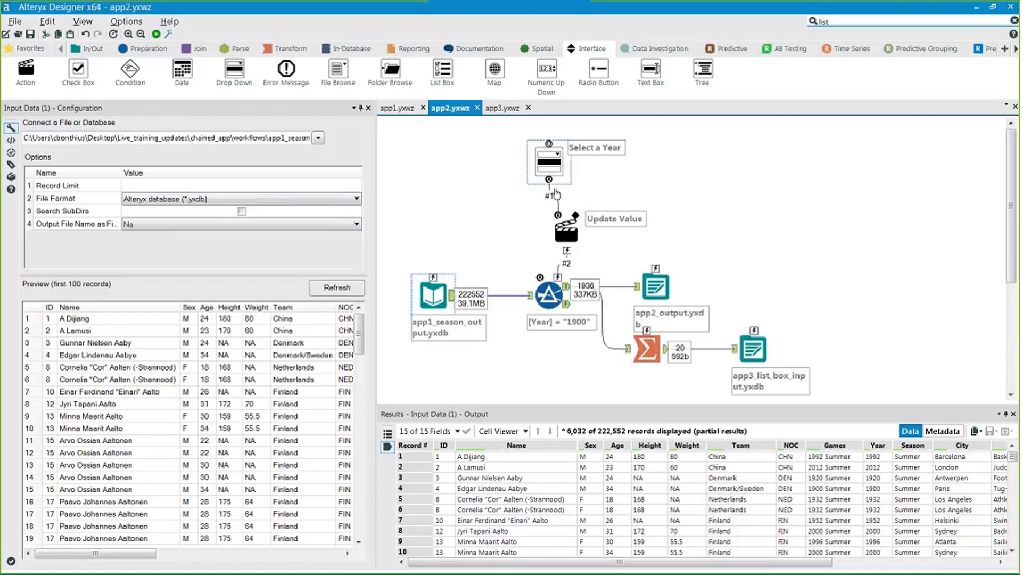
left_click(543, 161)
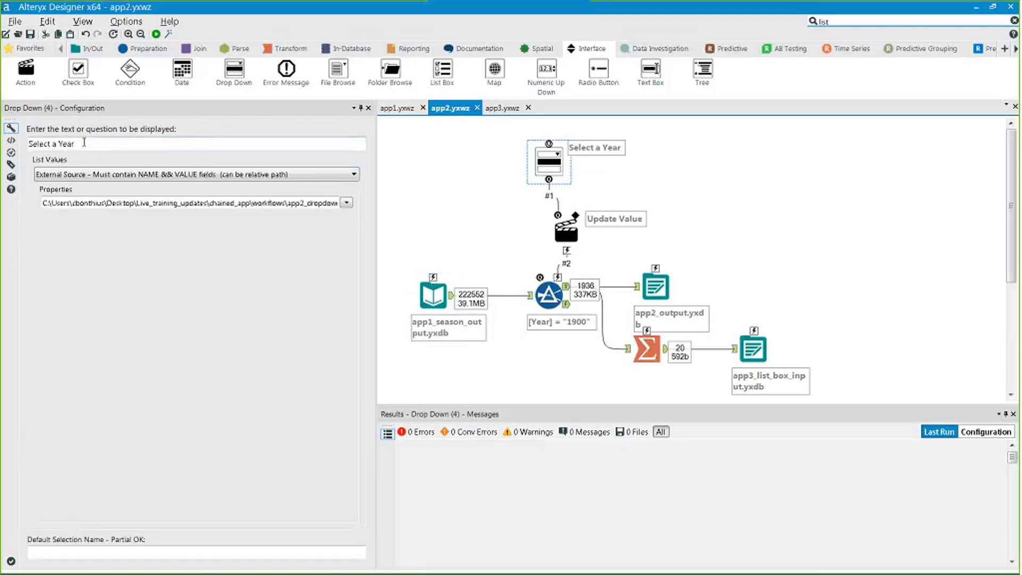
left_click(355, 177)
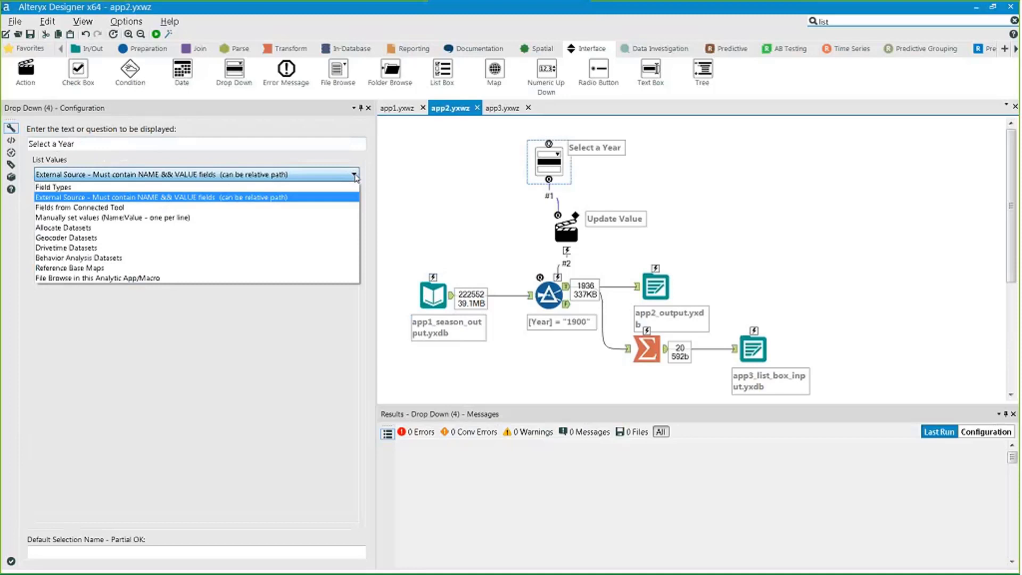
left_click(309, 202)
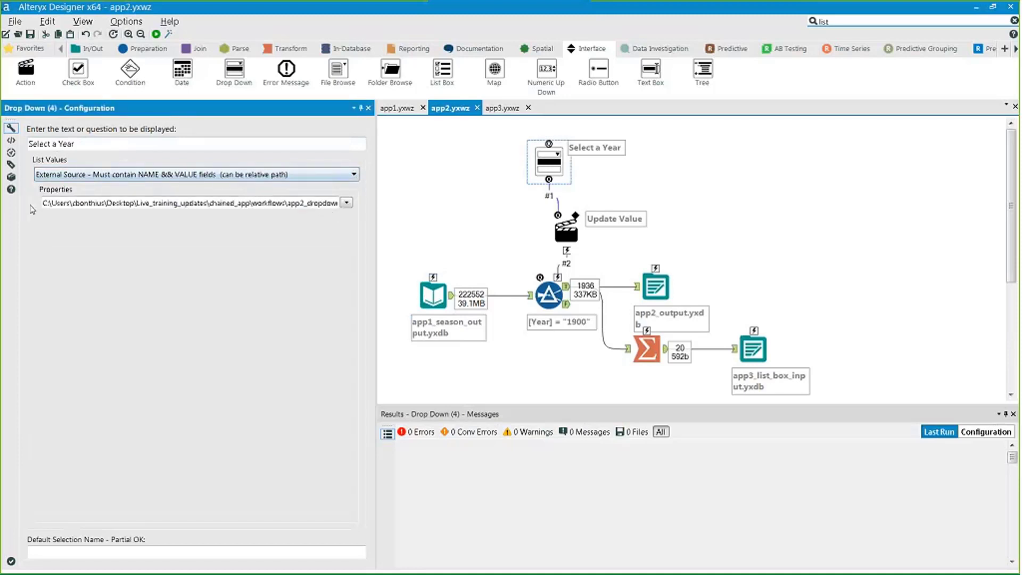
Compare app1's years output with app2's Select a Year source, and view the file browser for that source without choosing a file
left_click(419, 109)
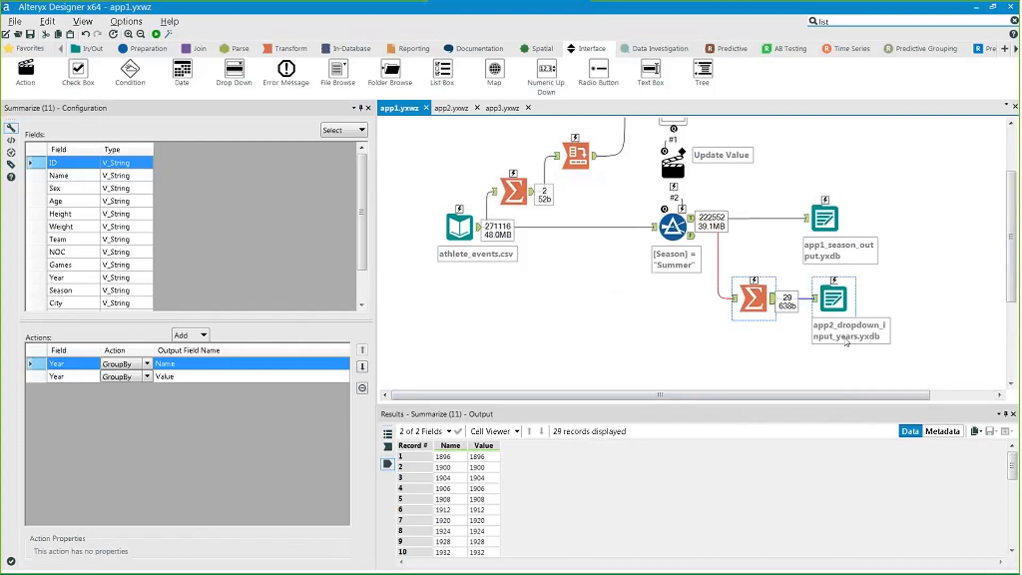
left_click(459, 109)
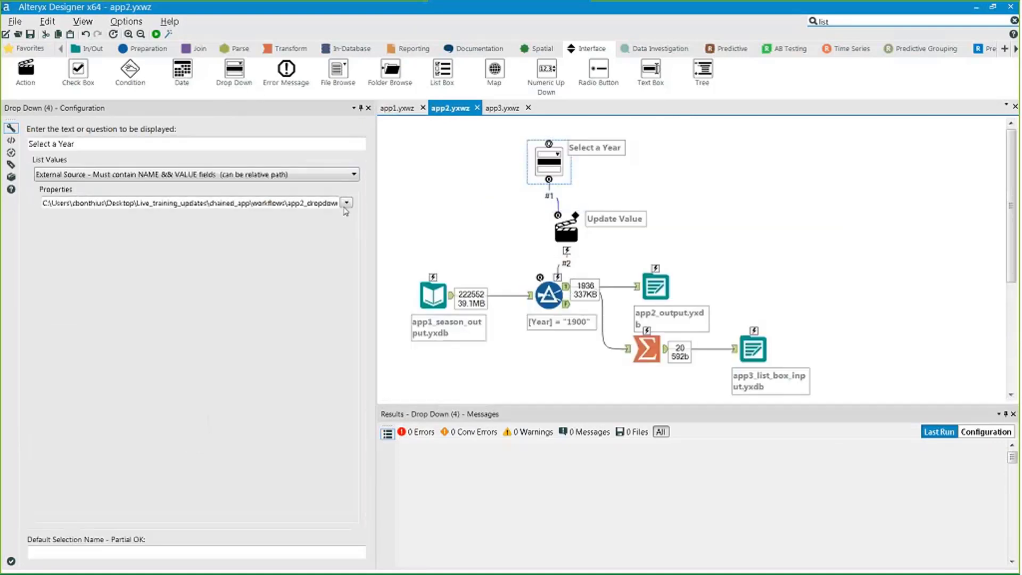
left_click(346, 203)
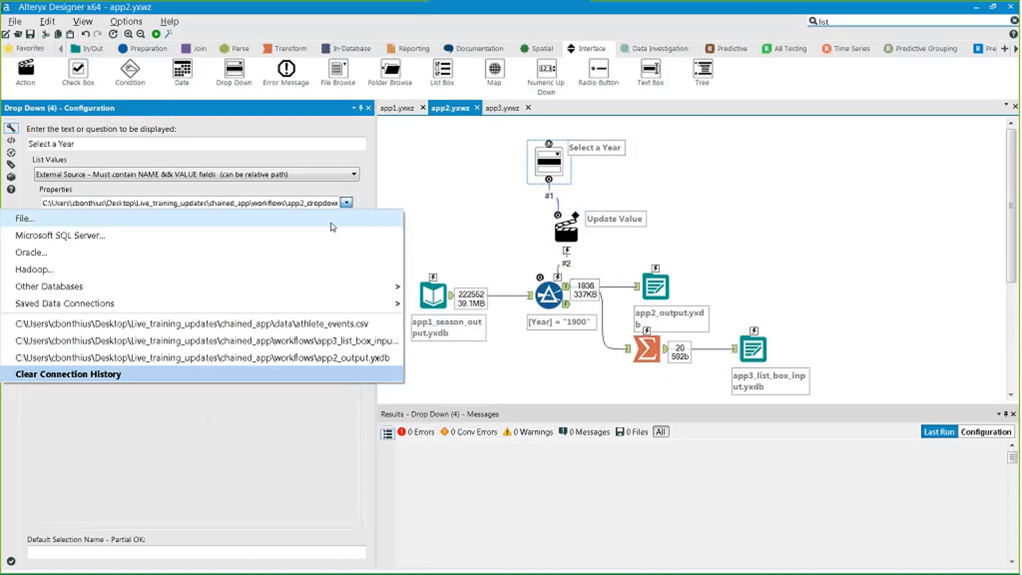
left_click(332, 227)
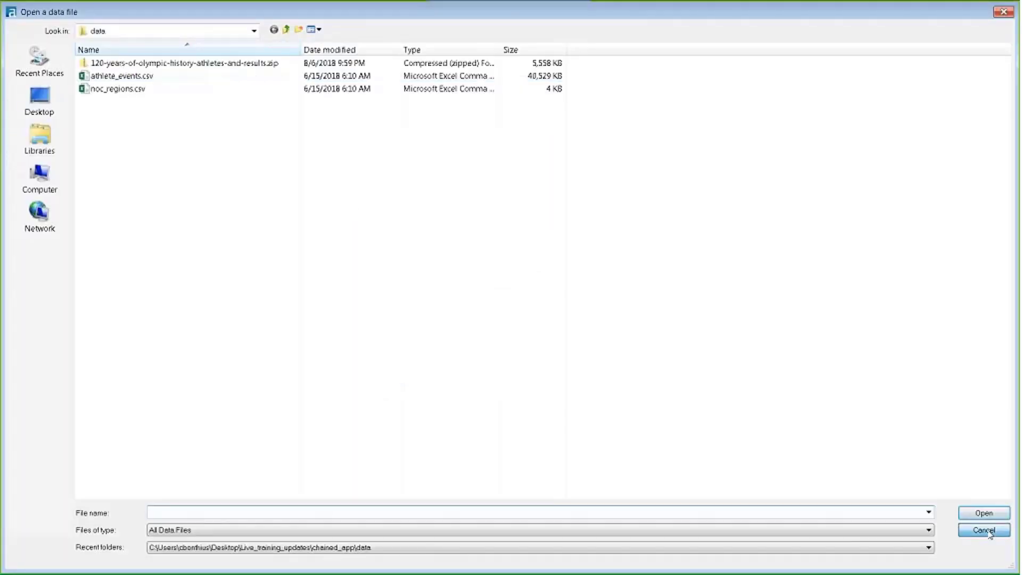
left_click(984, 531)
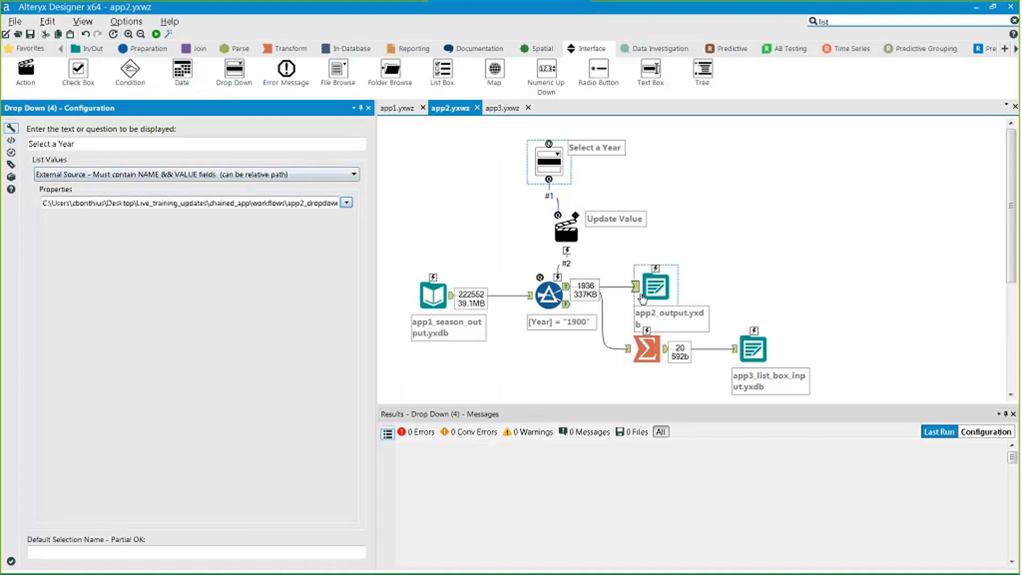
Shift app2's app2_output.yxdb output tool slightly to the right, and inspect the Summarize tool that groups by Sport
left_click_drag(664, 286, 685, 282)
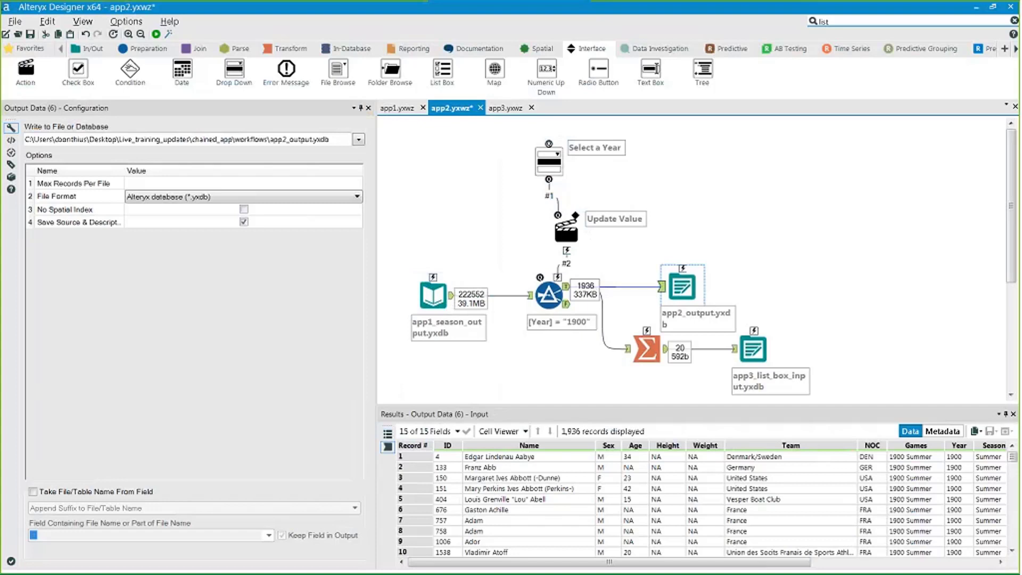
left_click(649, 353)
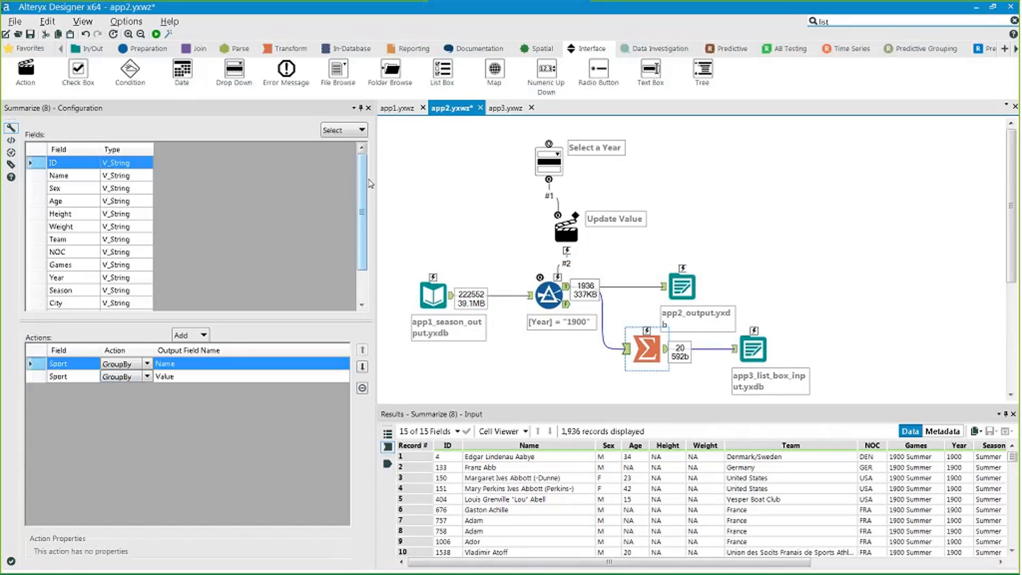
left_click_drag(364, 181, 364, 202)
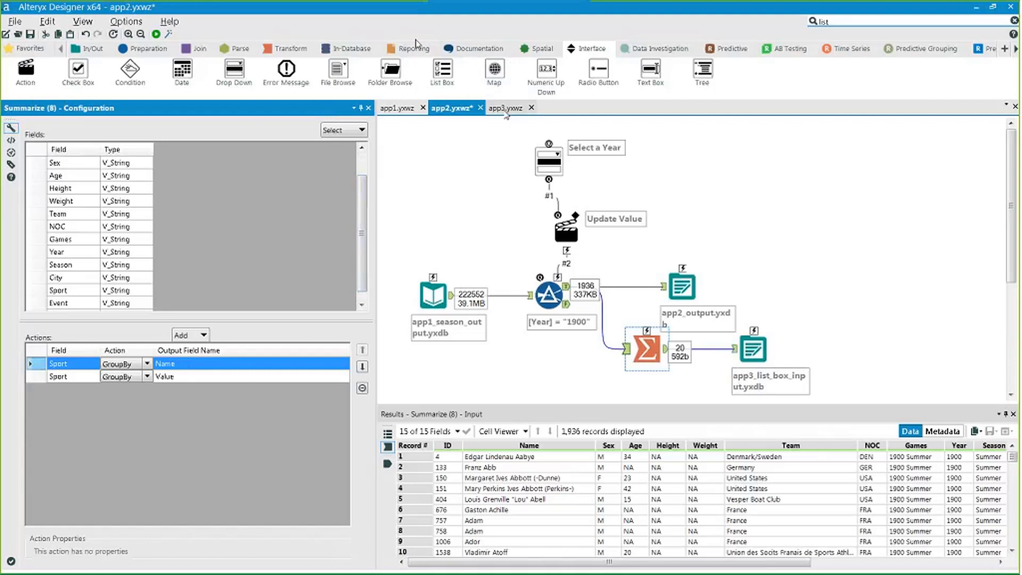
Look over the app3 workflow, inspecting its app2_output.yxdb input and the external source options of the Select Sport(s) list box
left_click(505, 110)
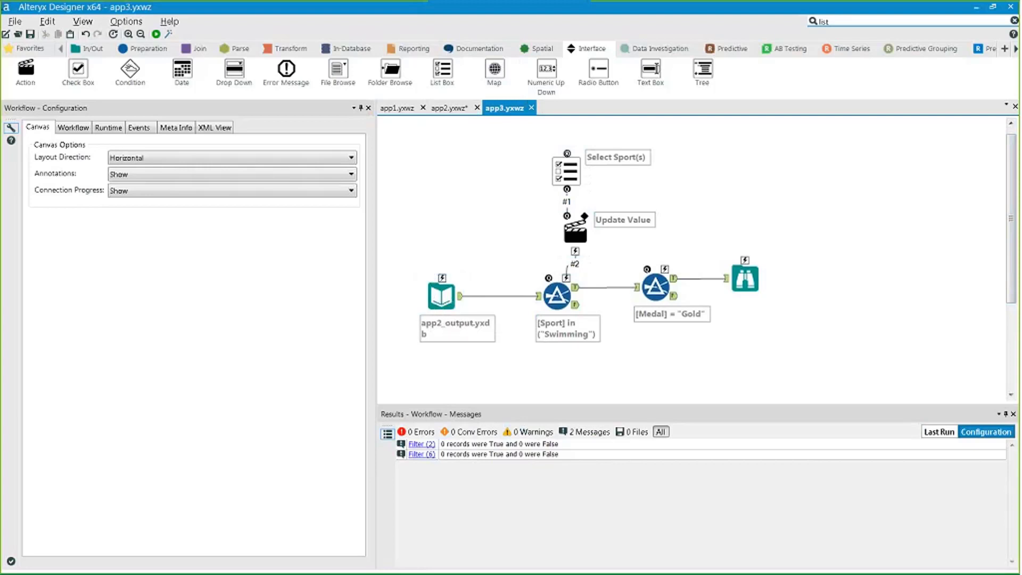
left_click(440, 303)
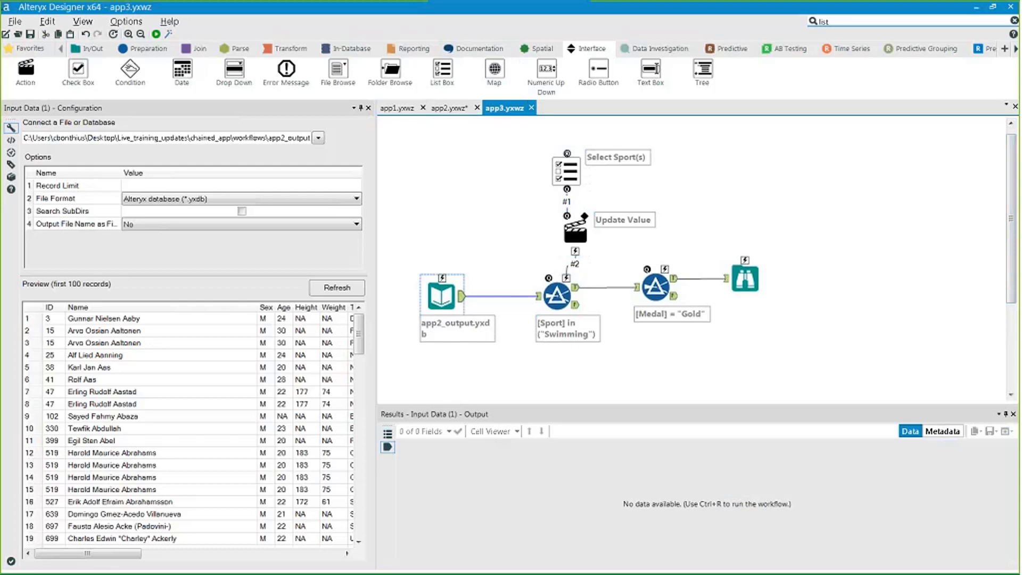
left_click(580, 171)
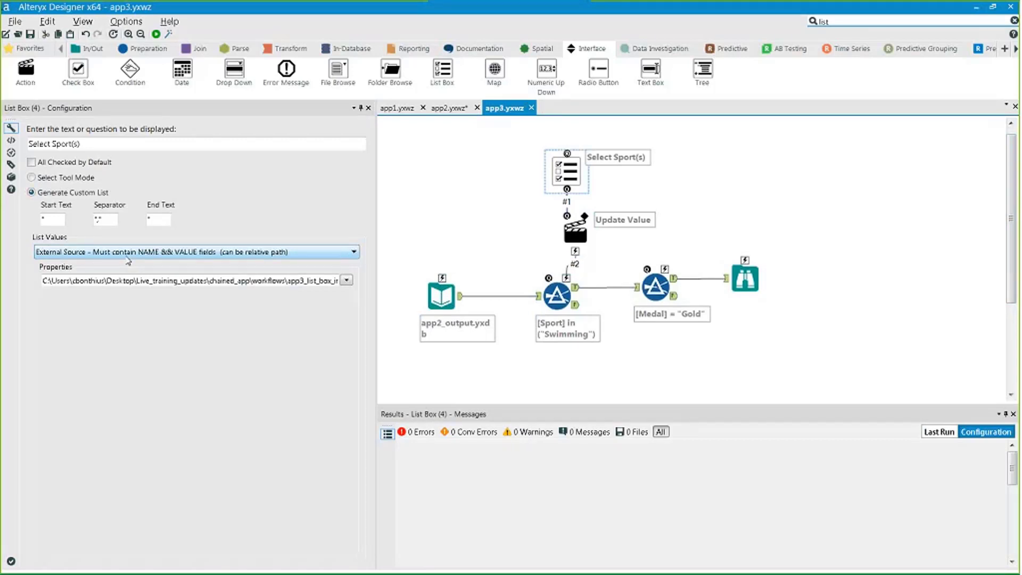
left_click(346, 281)
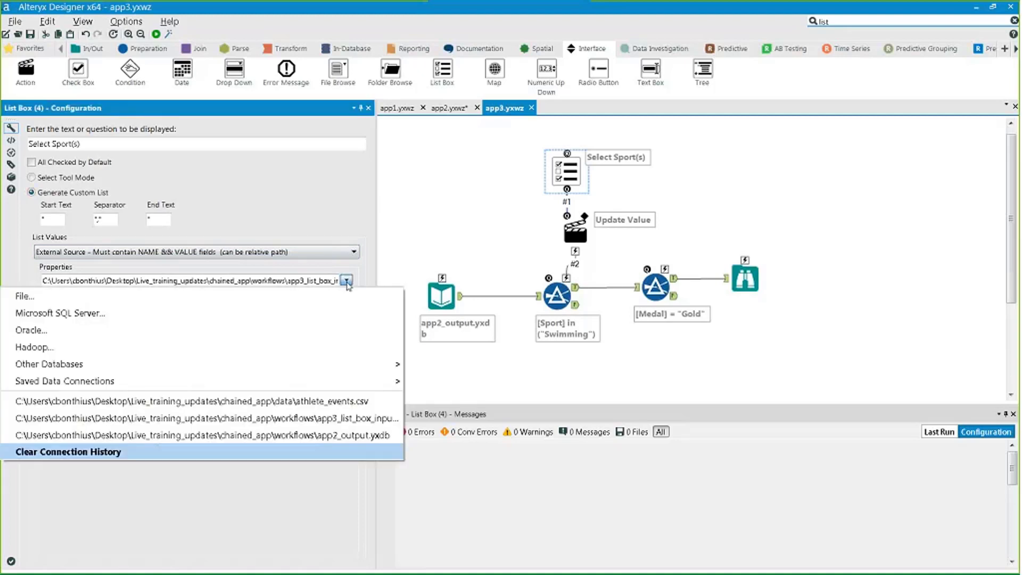
left_click(346, 282)
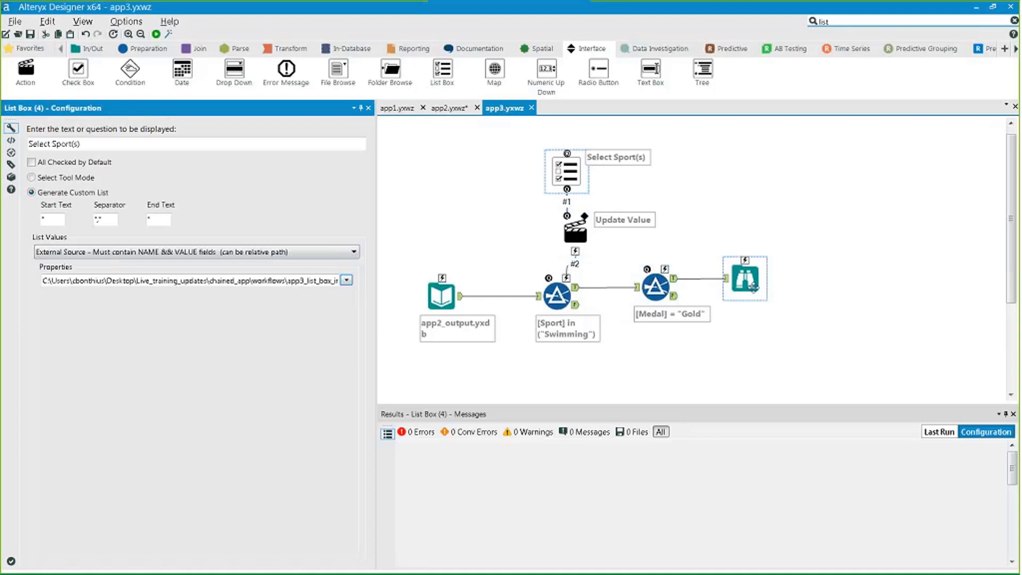
Inspect app3's Browse tool, and view the Select Sport(s) question and the addable interface elements in the Interface Designer's layout view
left_click(753, 284)
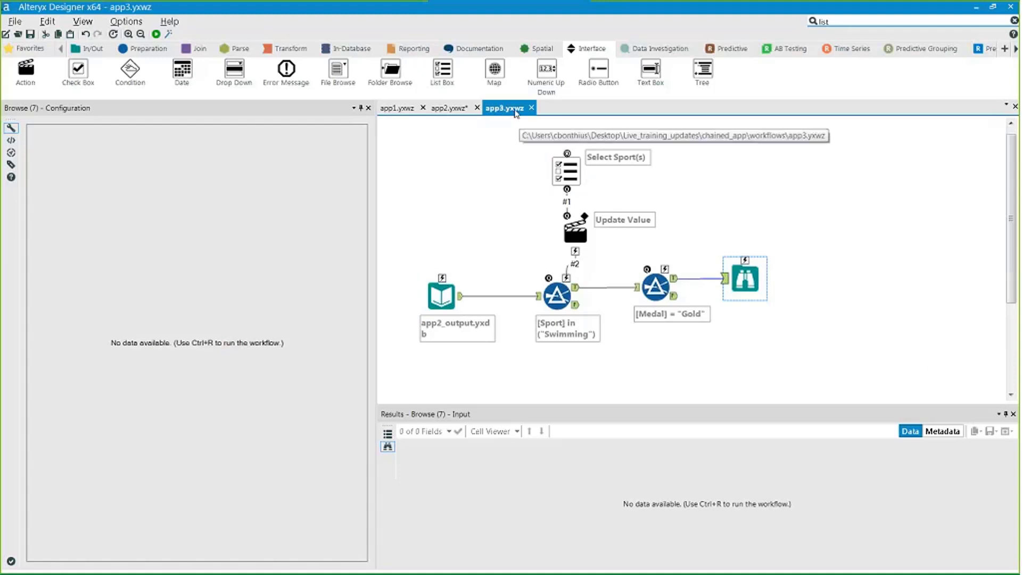
left_click(84, 23)
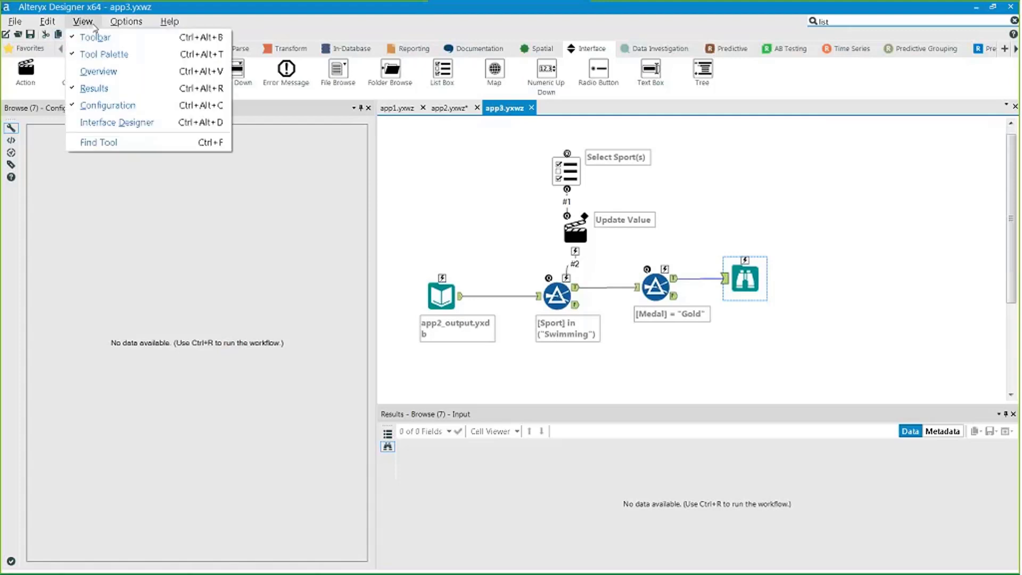
left_click(16, 23)
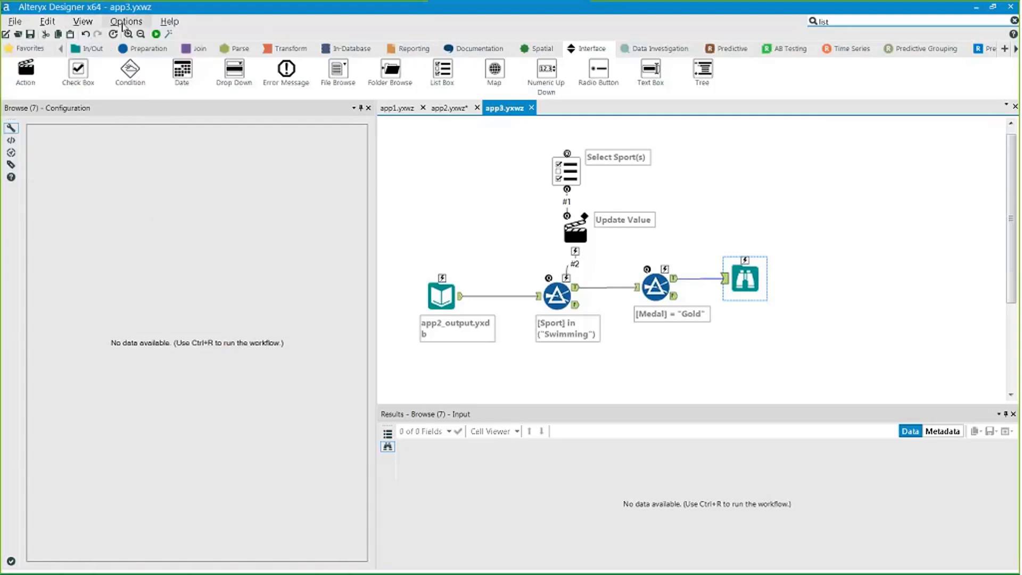
left_click(83, 22)
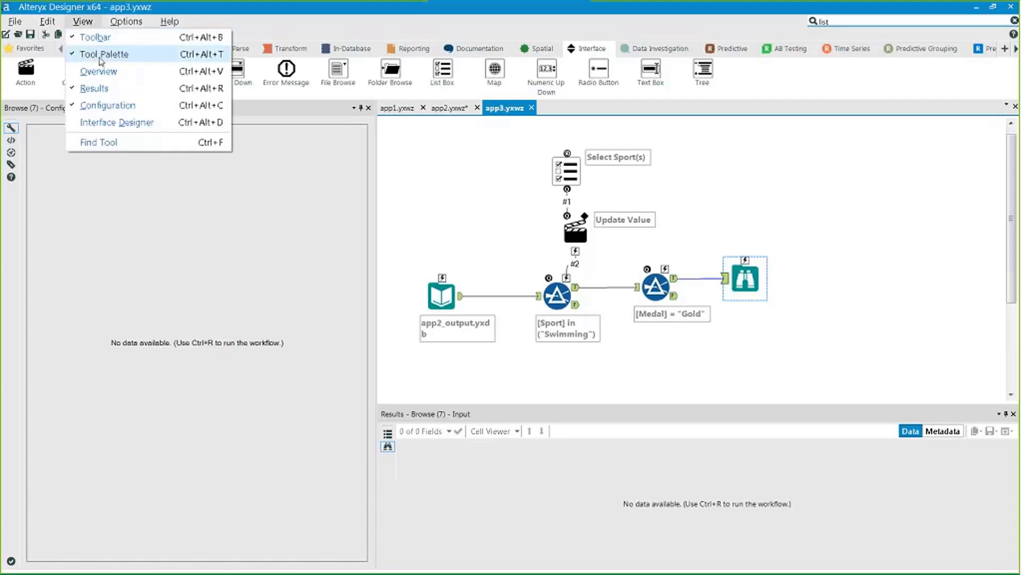
left_click(162, 126)
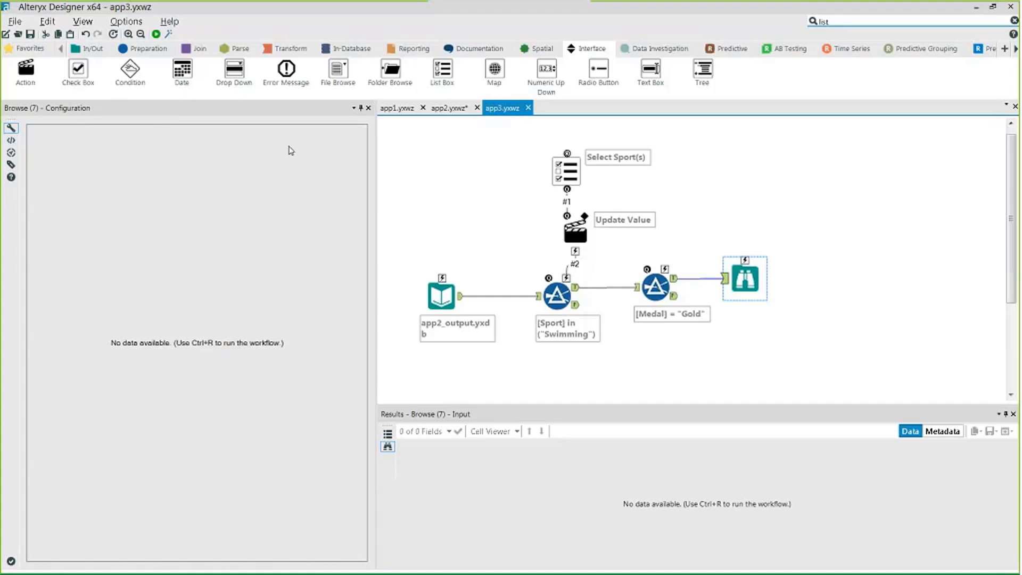
left_click_drag(288, 146, 477, 63)
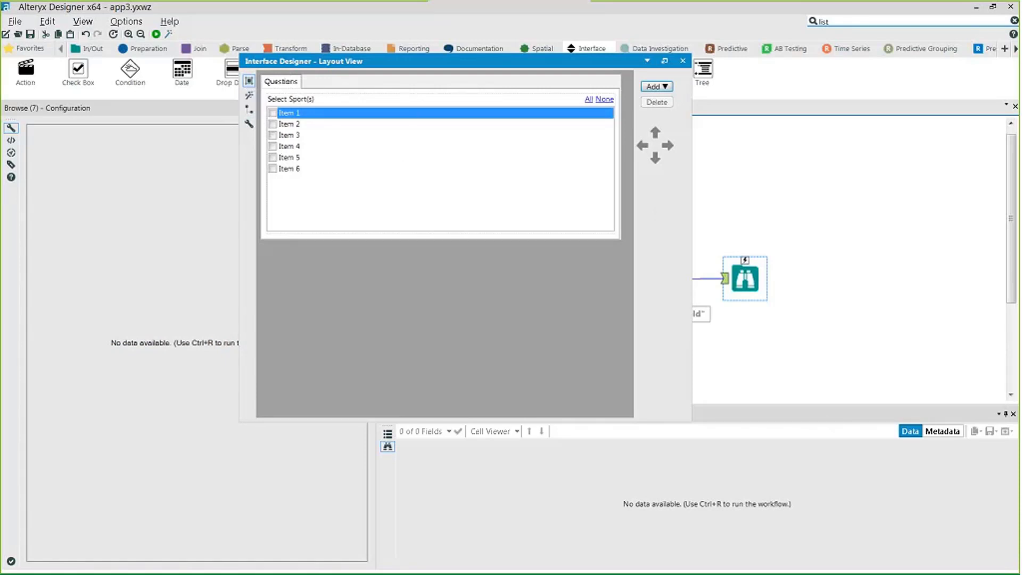
left_click(430, 118)
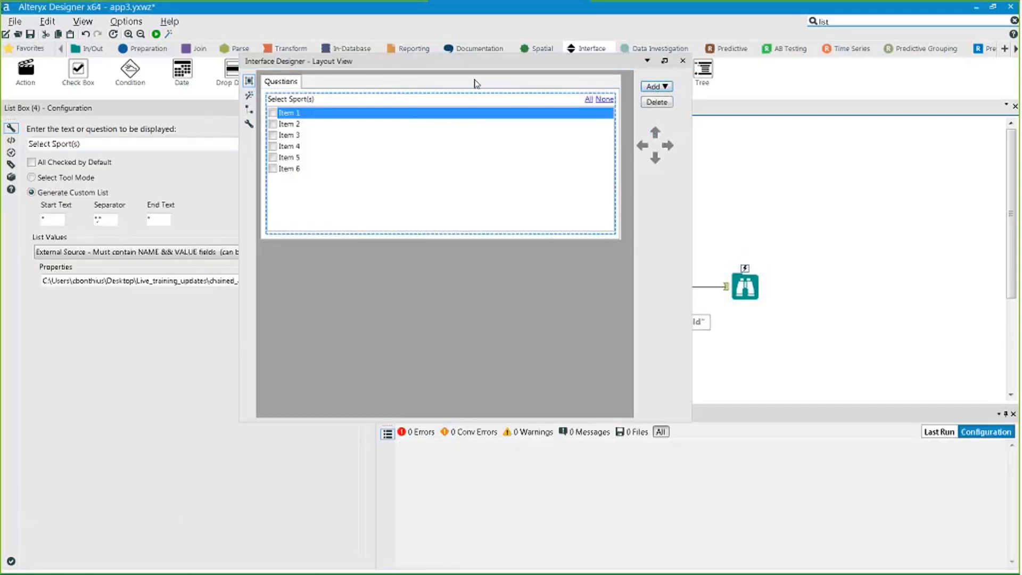
left_click(662, 90)
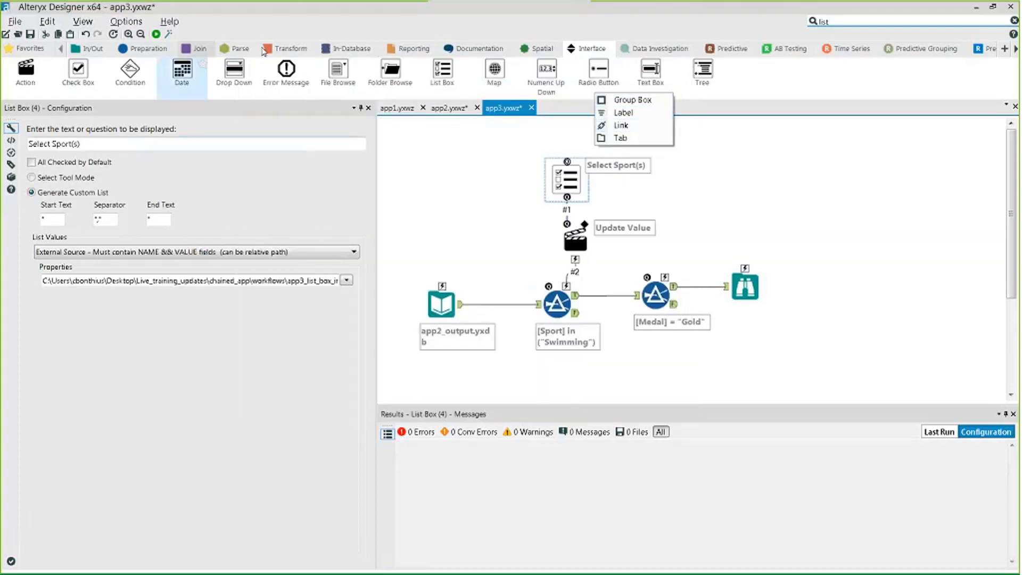
Test the Select Sport(s) list in the Interface Designer's test view by ticking Water Polo, Weightlifting, Wrestling and Rowing, and clear those choices
left_click(82, 21)
left_click(117, 122)
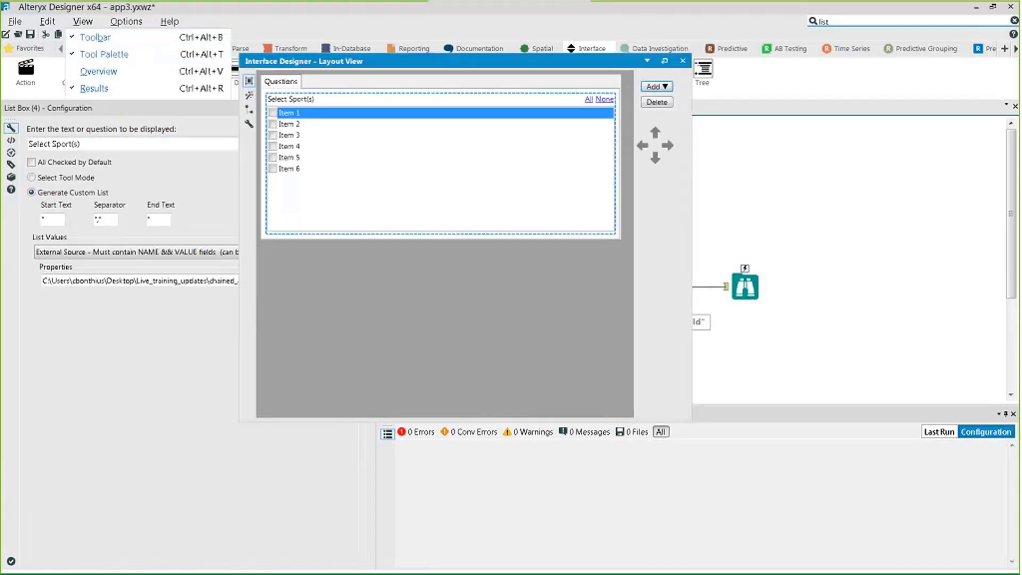
left_click(248, 95)
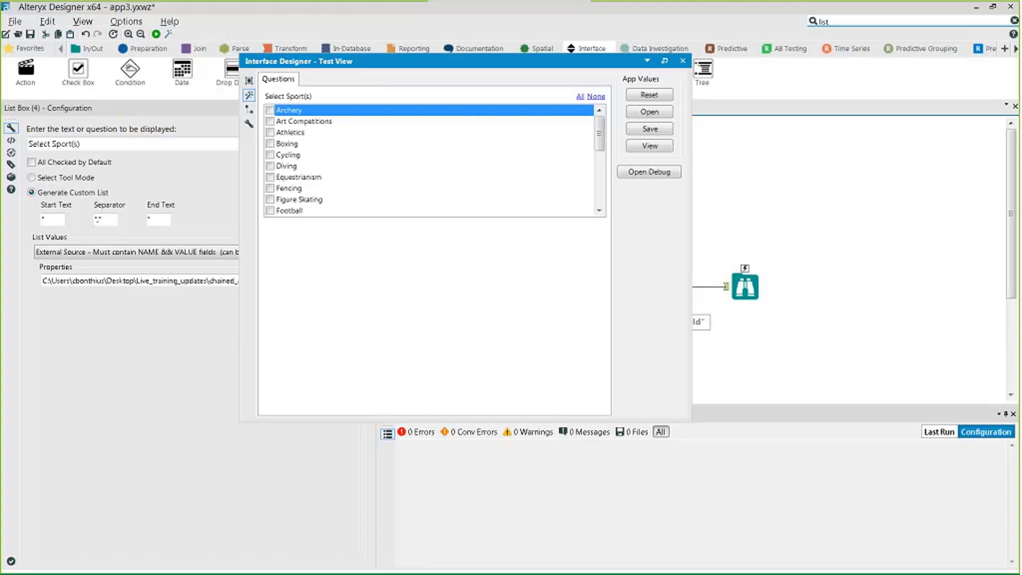
left_click_drag(599, 126, 600, 187)
left_click(272, 193)
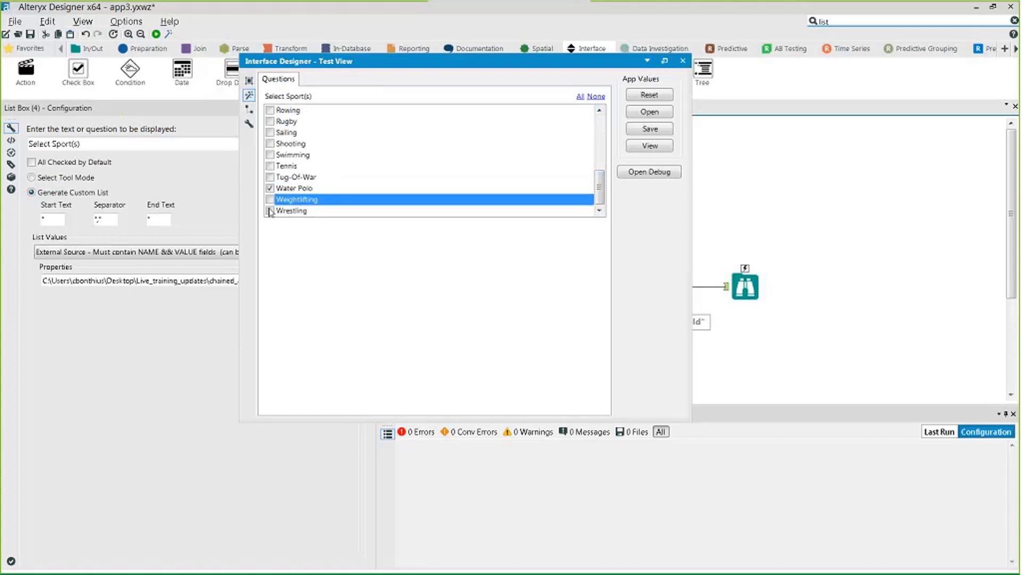
left_click(270, 210)
left_click(269, 110)
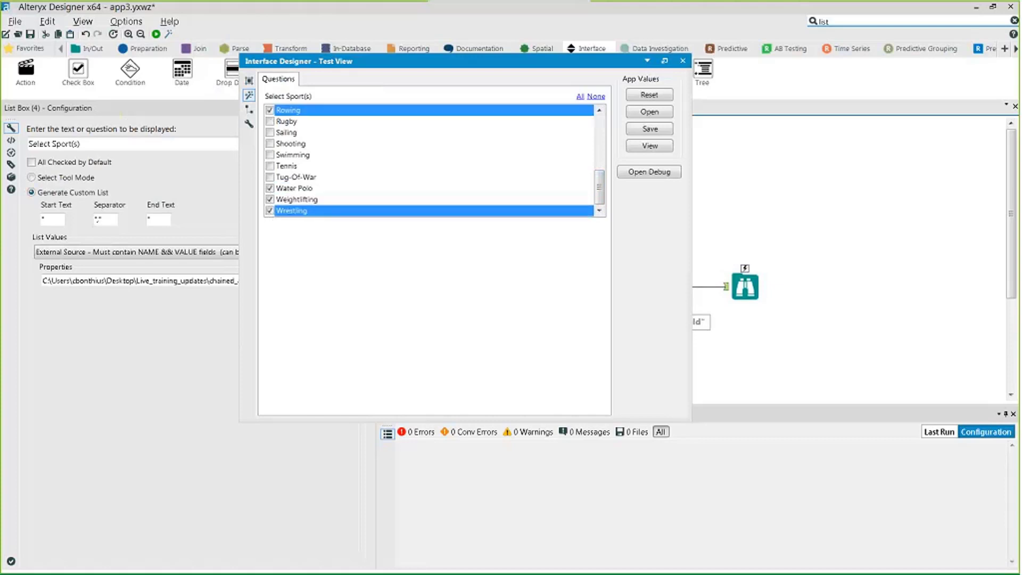
left_click(270, 110)
left_click(270, 189)
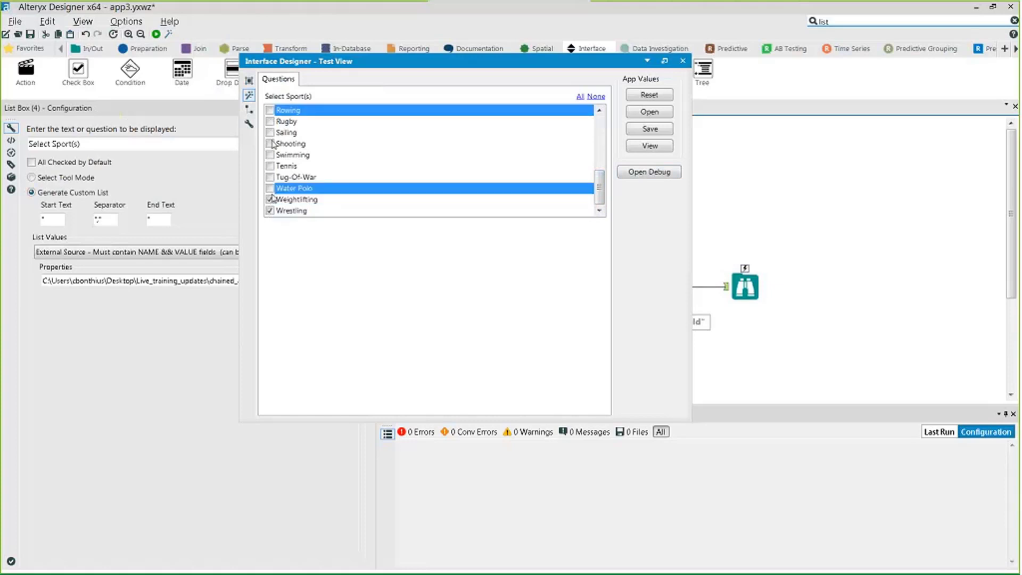
left_click(270, 200)
left_click(270, 211)
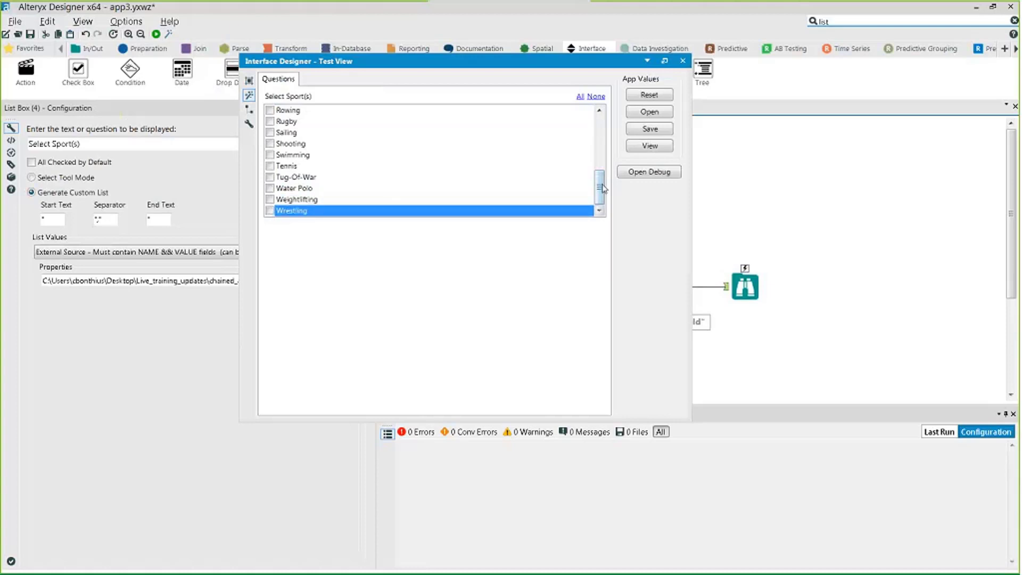
left_click_drag(600, 193, 600, 160)
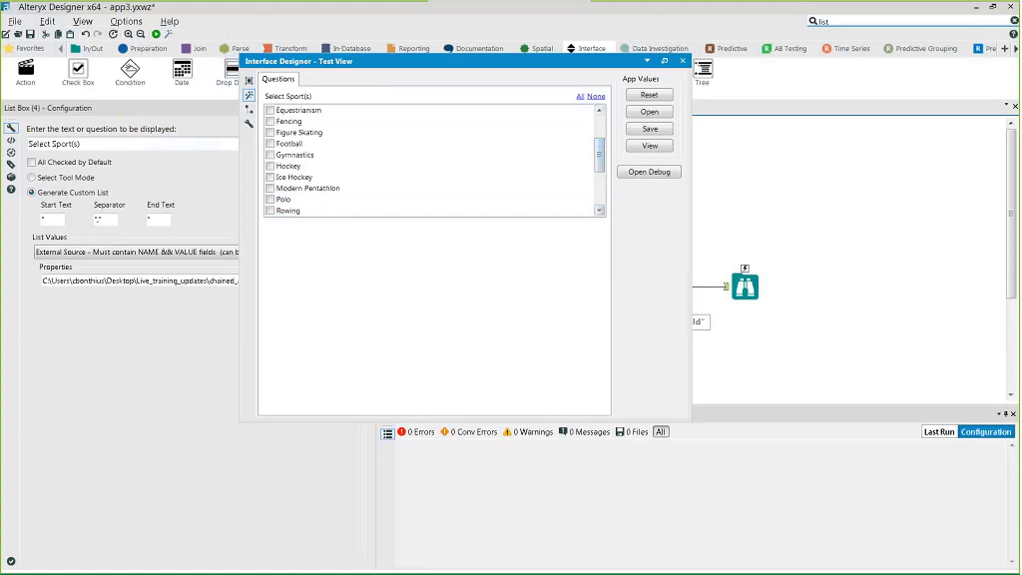
Review app3's tree view and its on-success properties in the Interface Designer, and close the designer
left_click(253, 112)
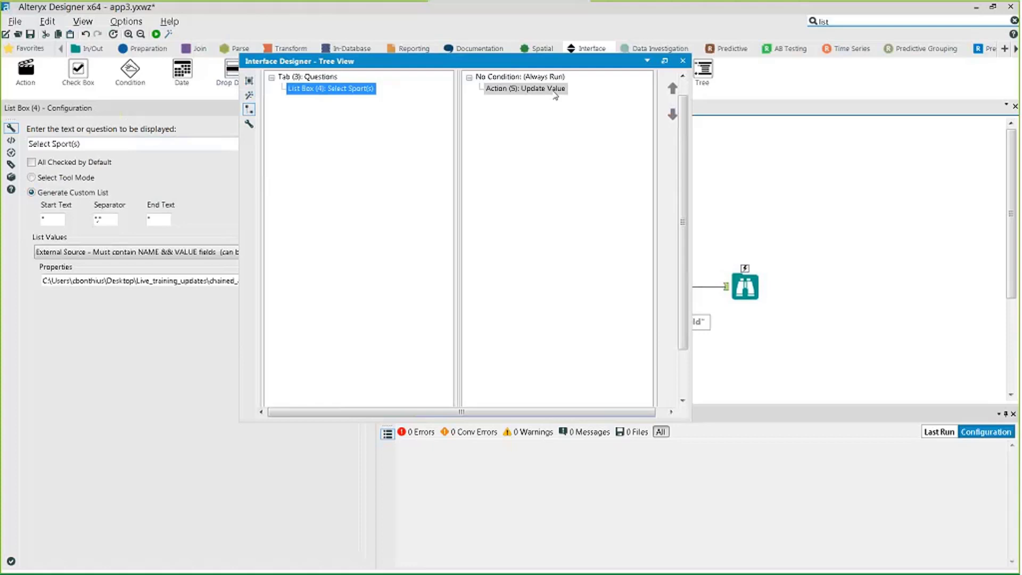
left_click(248, 125)
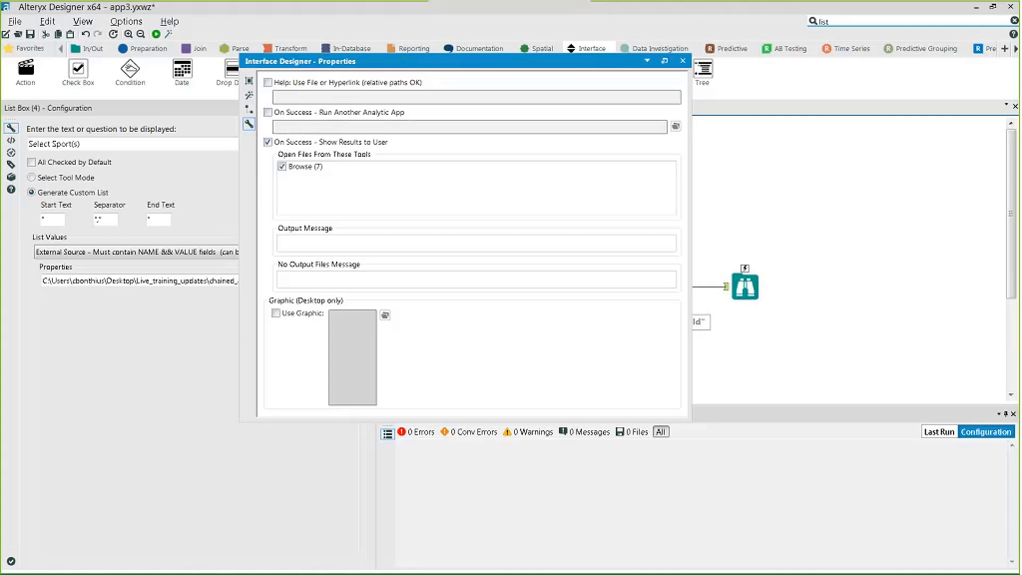
left_click_drag(404, 64, 328, 58)
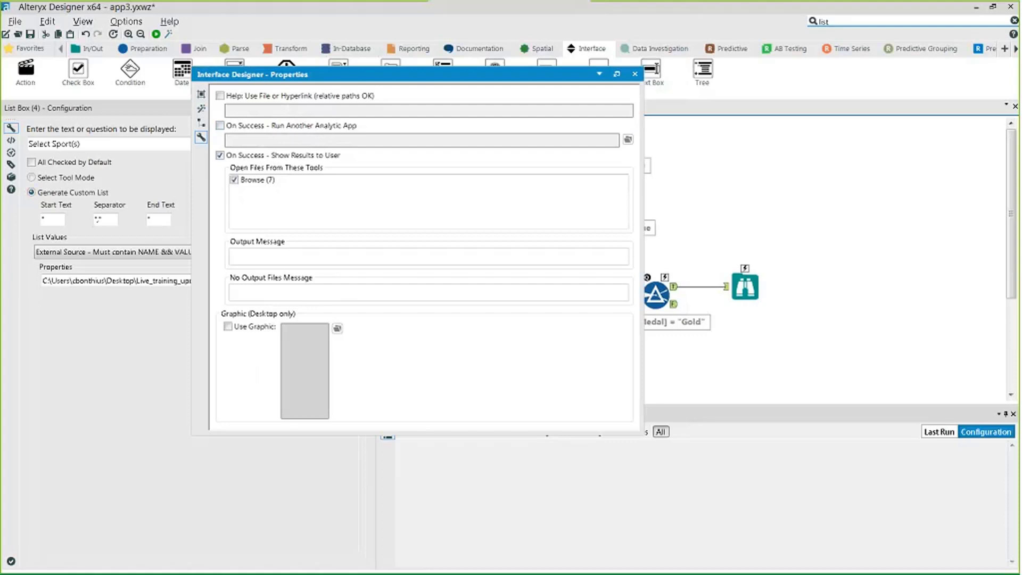
left_click(635, 74)
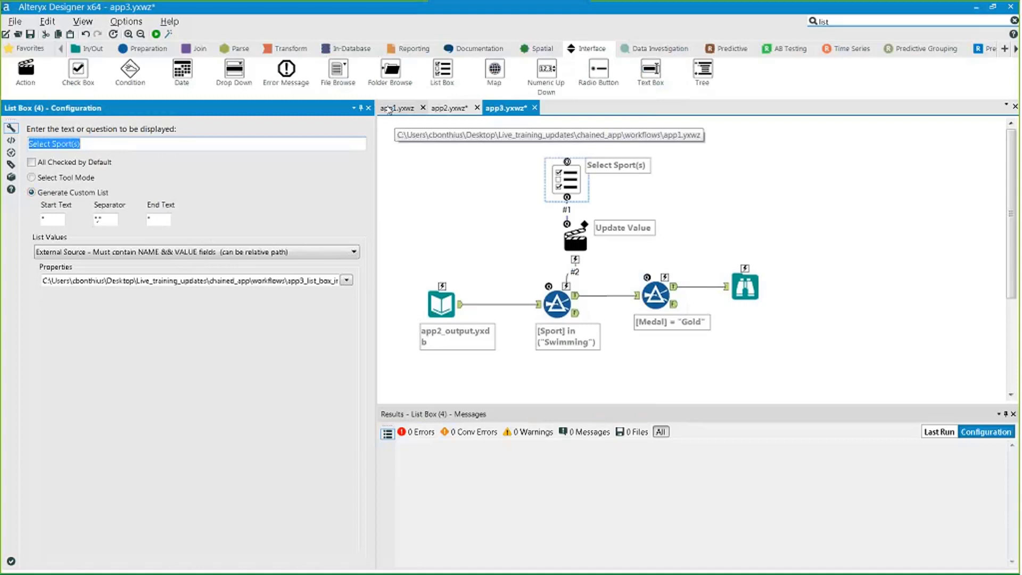
Switch to the app1 workflow and examine its on-success settings in the Interface Designer properties
left_click(388, 109)
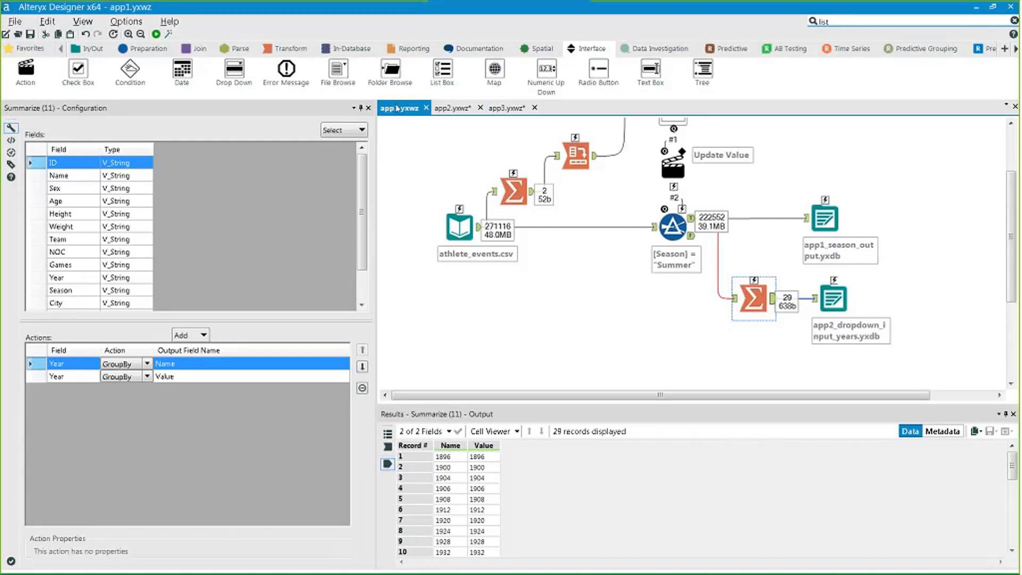
left_click(82, 21)
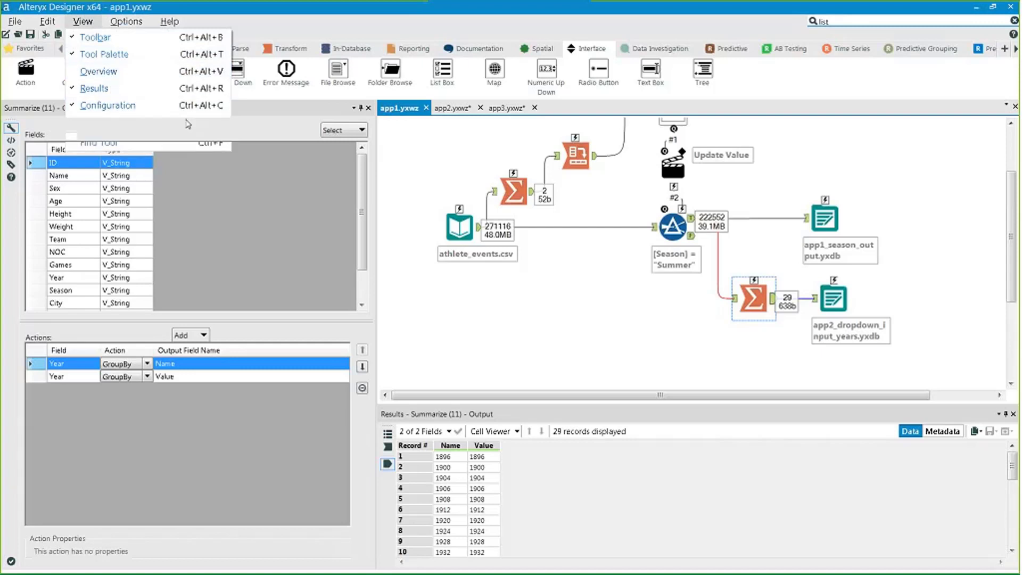
left_click(117, 122)
left_click(201, 137)
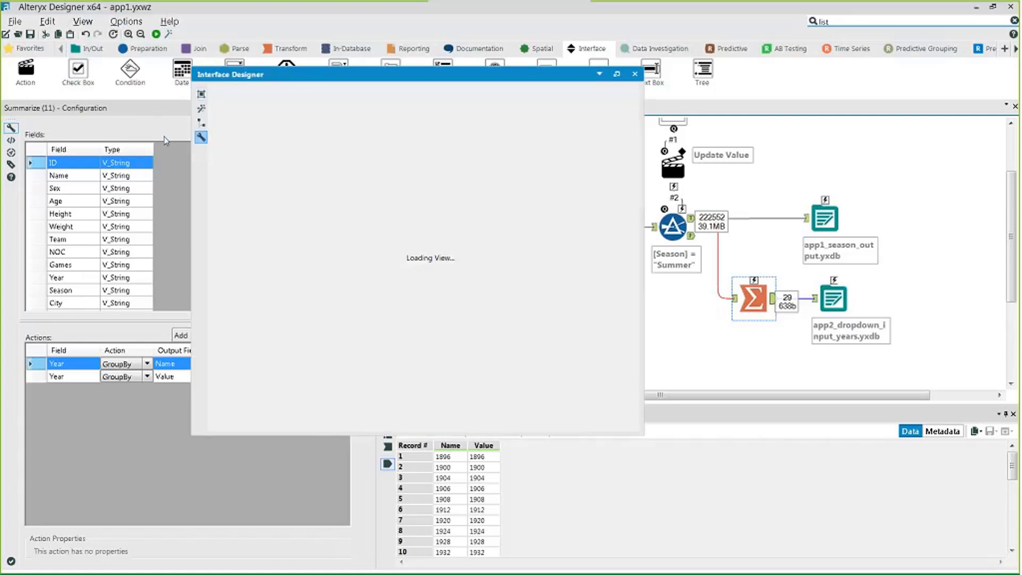
left_click_drag(336, 80, 393, 70)
left_click(322, 130)
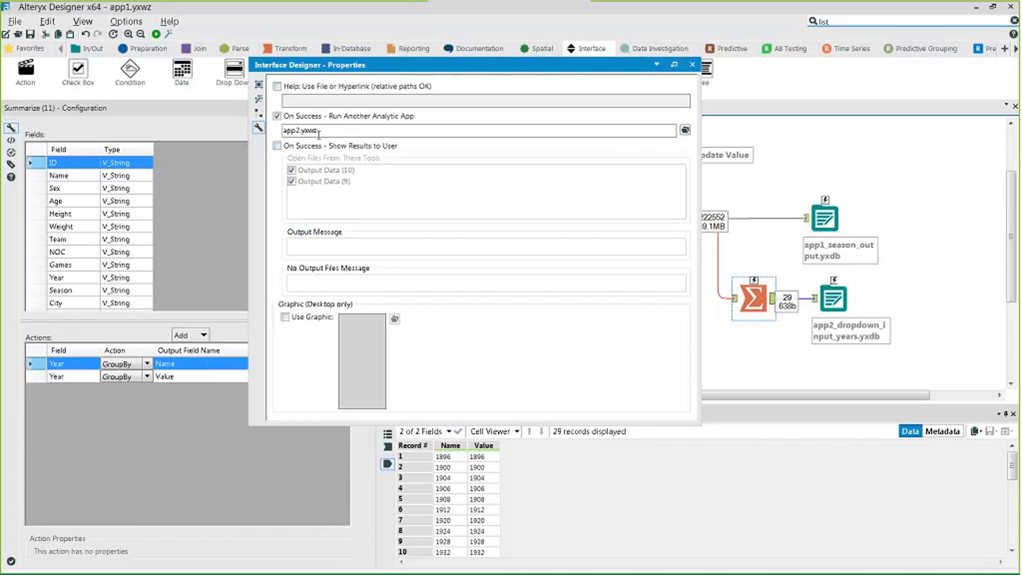
Set app1 to run another analytic app on success, choosing app2.yxwz from the workflows folder, and close the Interface Designer
left_click(277, 116)
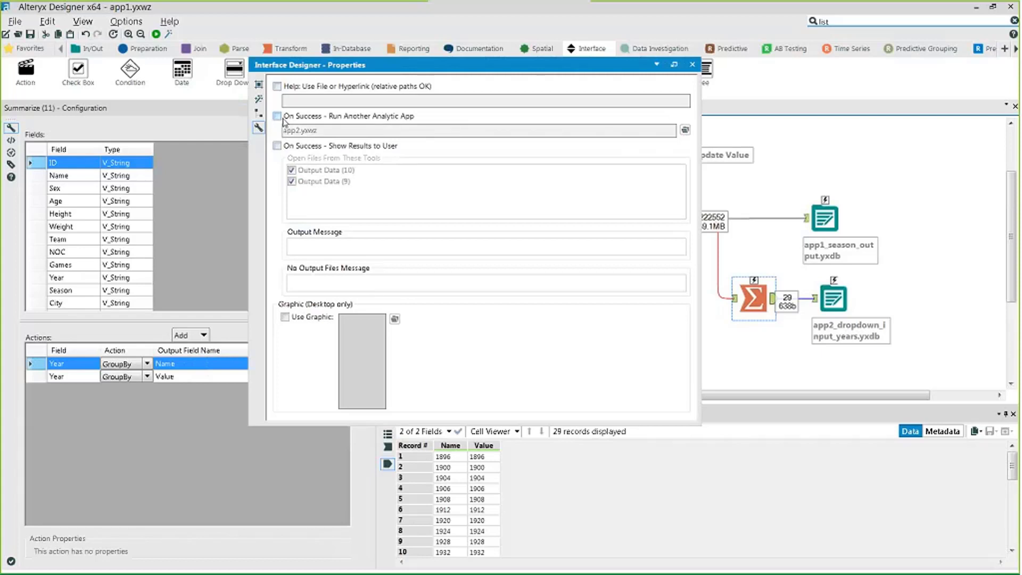
left_click(283, 121)
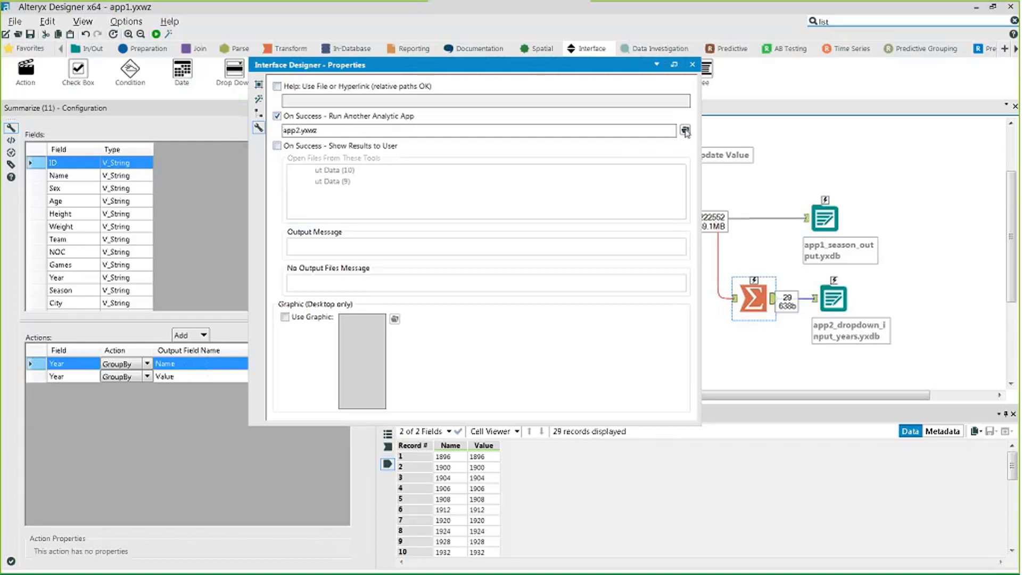
left_click(686, 131)
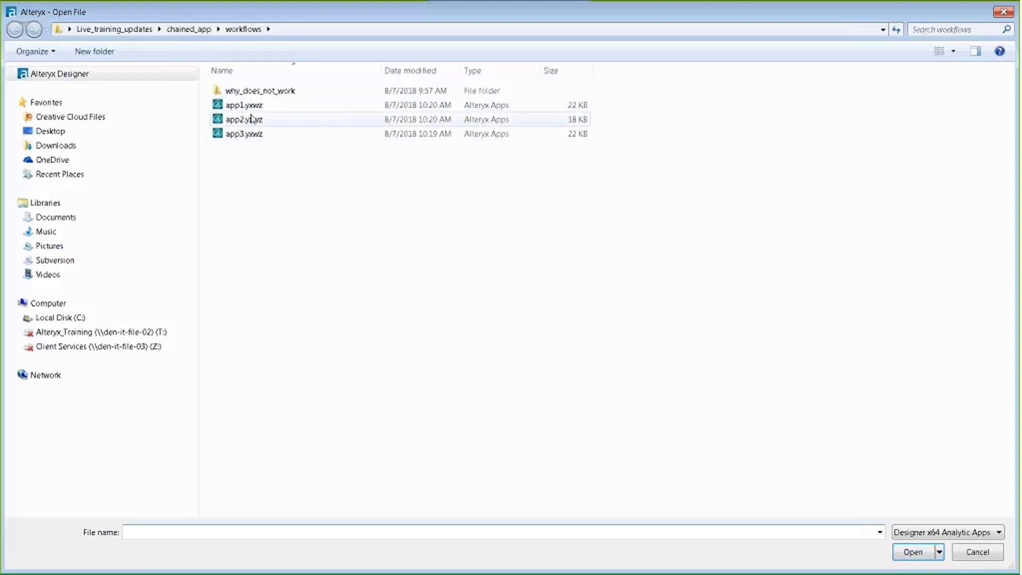
left_click(254, 119)
left_click(911, 552)
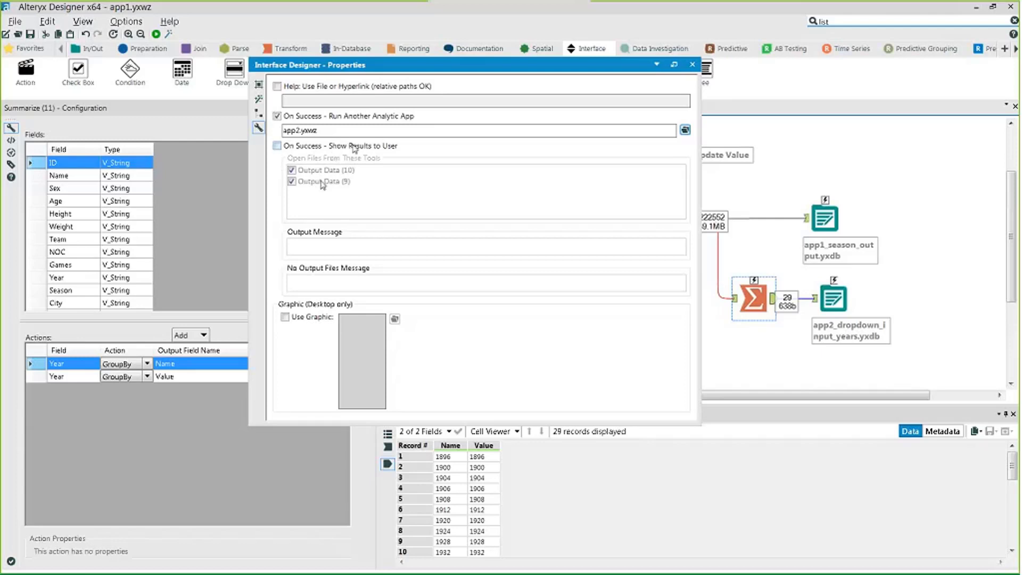
left_click(691, 64)
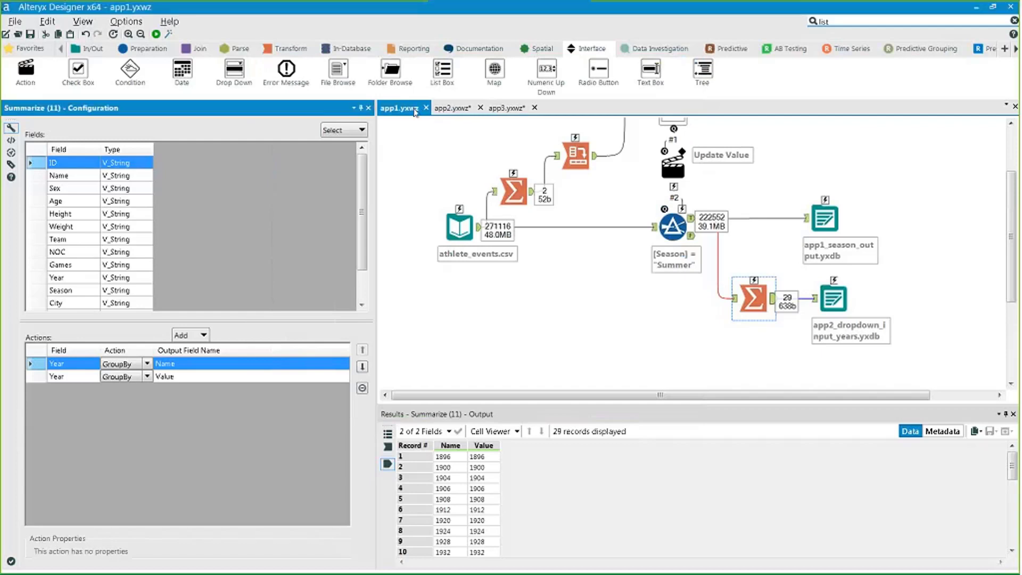
Examine which analytic app the app2 workflow runs on success in its Interface Designer properties, and close the designer
left_click(464, 115)
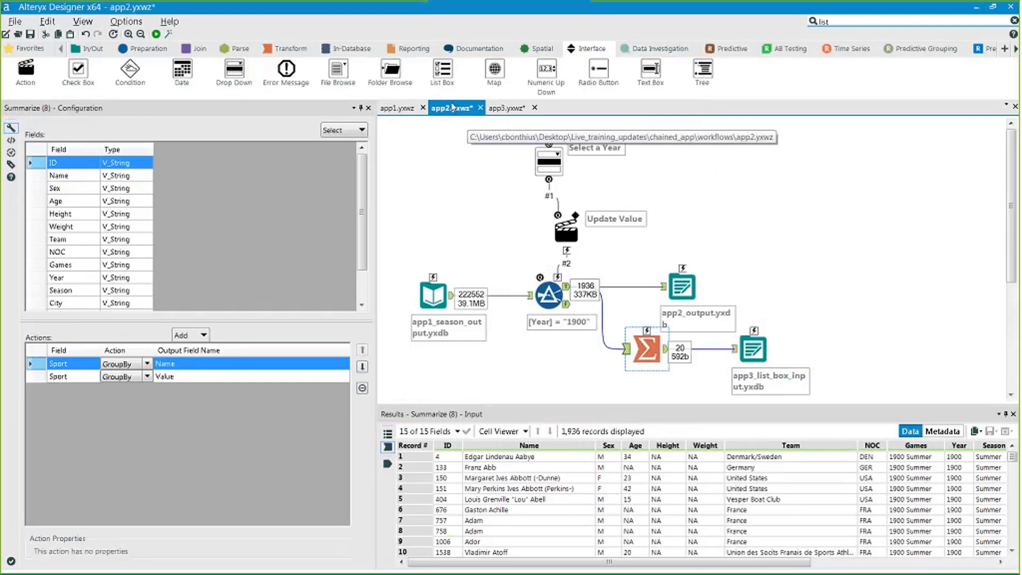
left_click(83, 21)
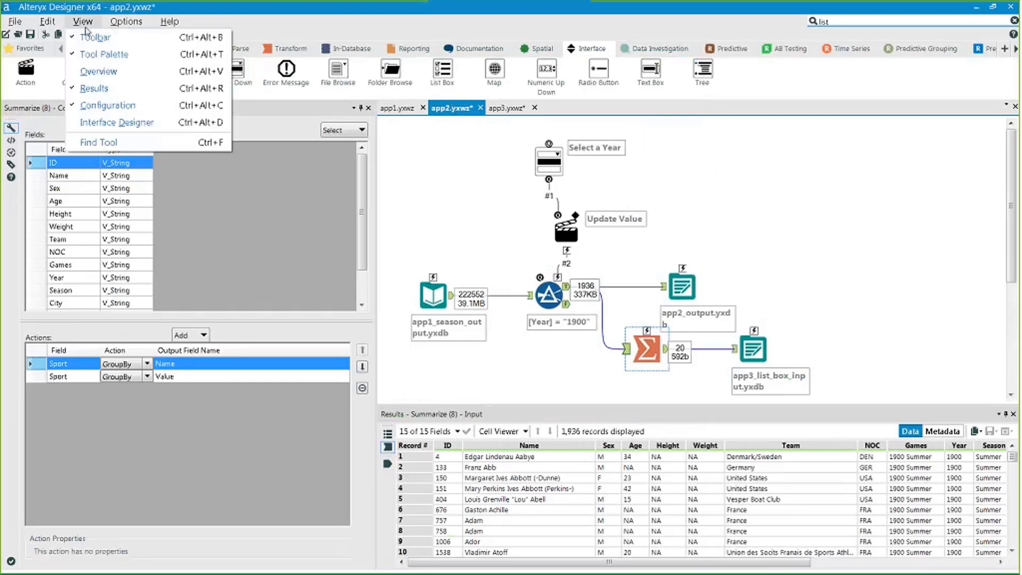
left_click(122, 122)
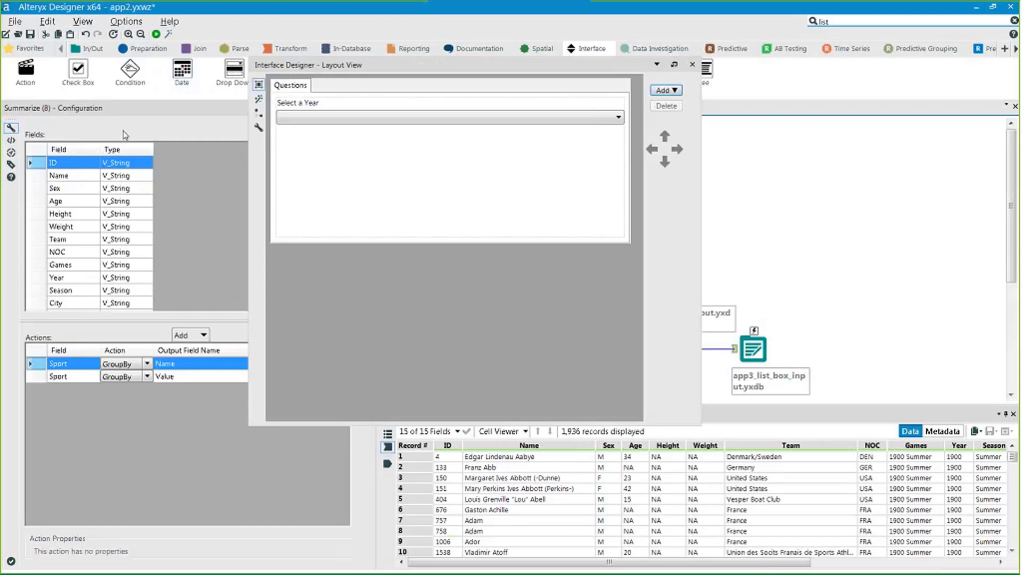
left_click(259, 127)
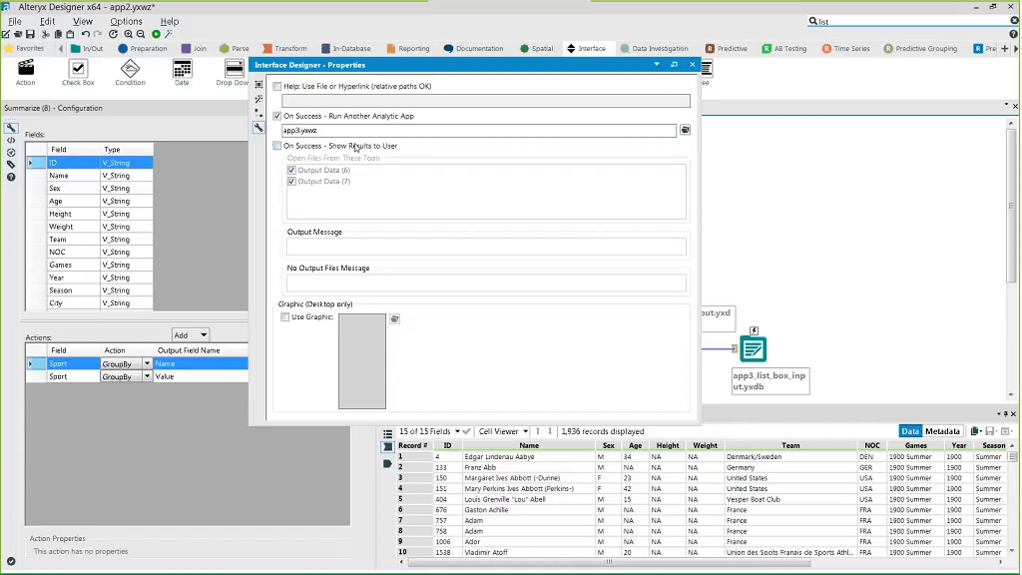
left_click(692, 65)
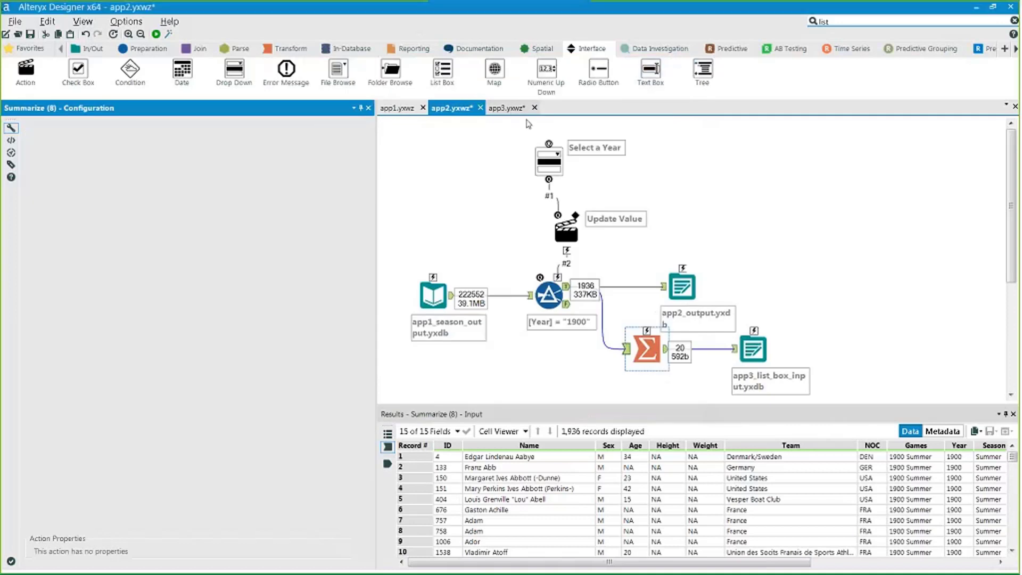
Switch to the app3 workflow, examine its on-success settings in the Interface Designer properties, and close the designer
left_click(506, 107)
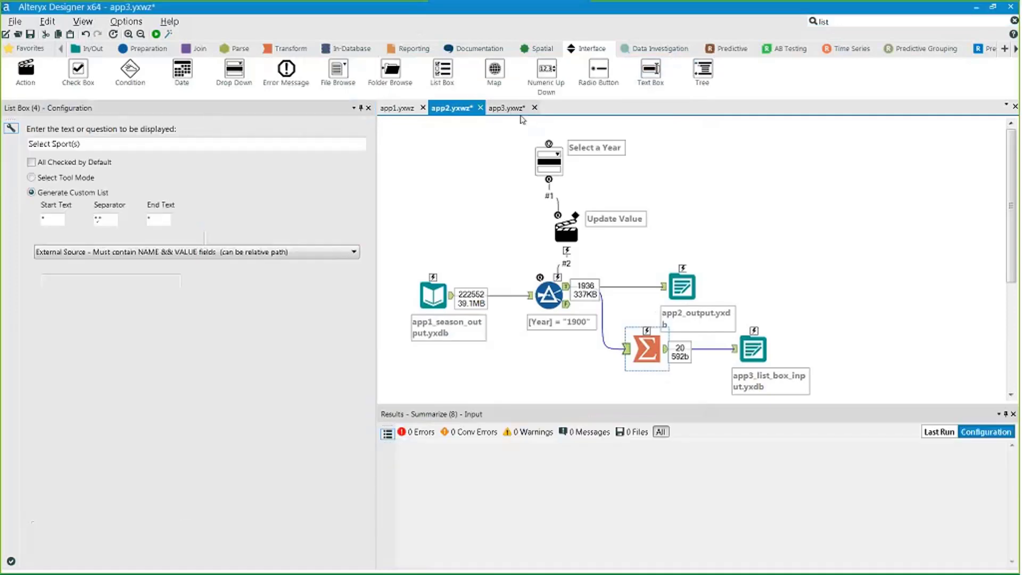
left_click(83, 22)
left_click(117, 118)
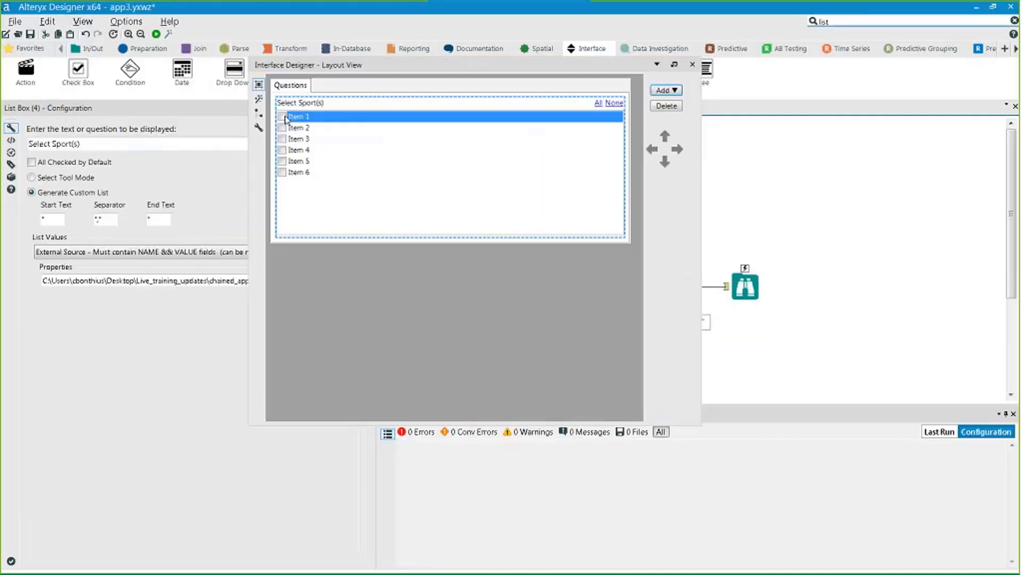
left_click(258, 127)
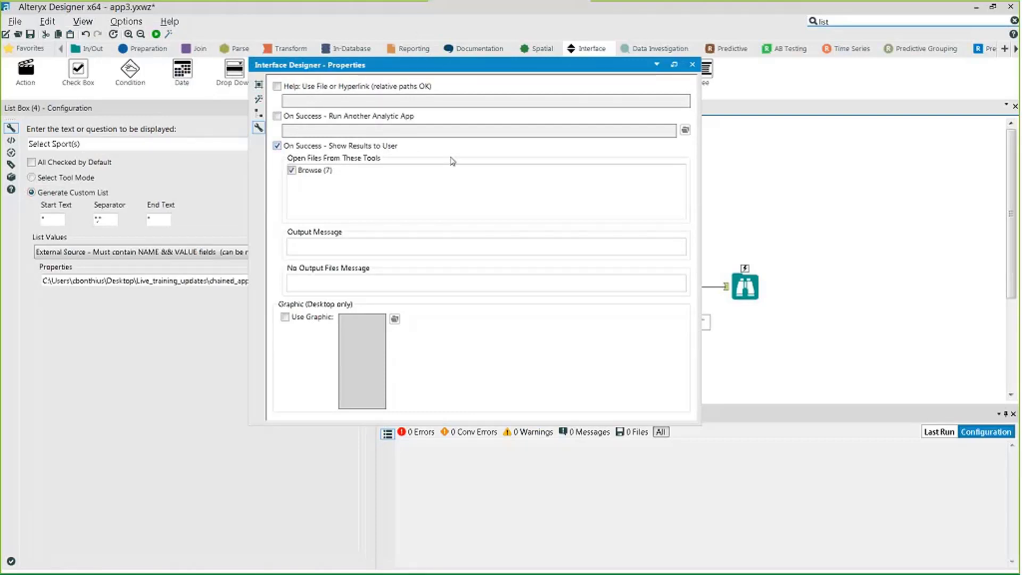
left_click(692, 65)
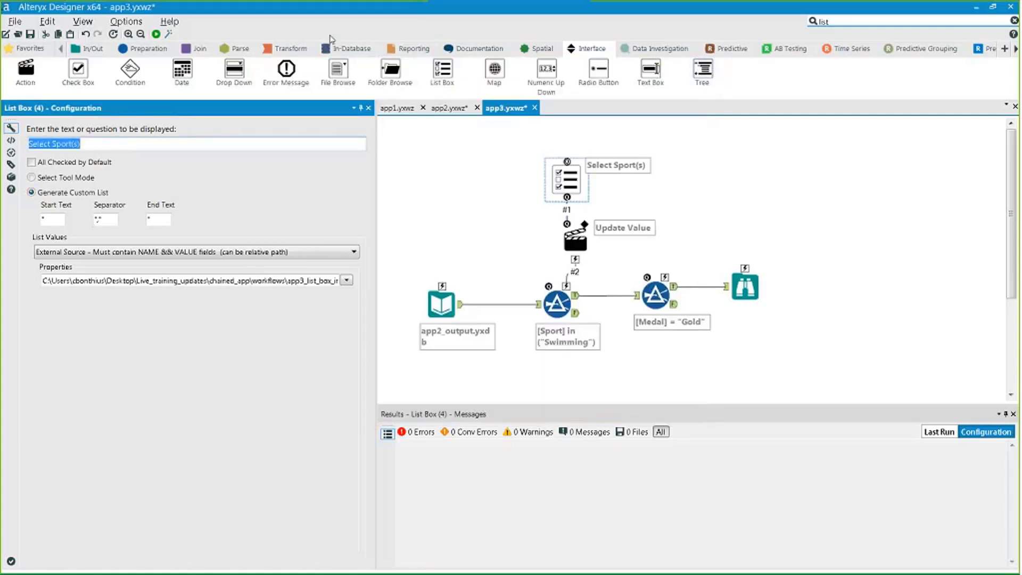
Switch to Windows Explorer and launch app1.yxwz from the Desktop folder Live_training_updates\chained_app\workflows
key("alt+Tab")
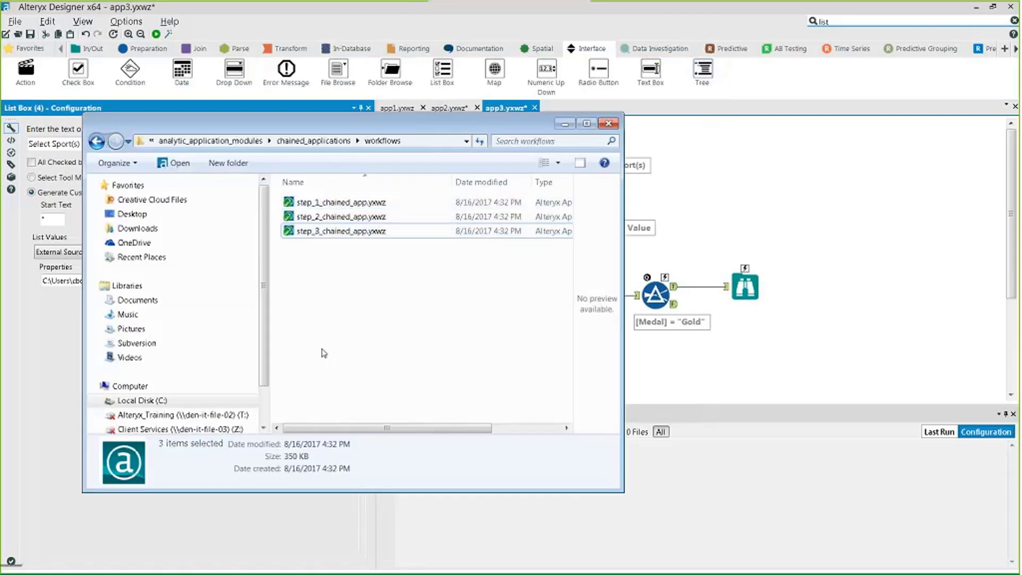
left_click(324, 353)
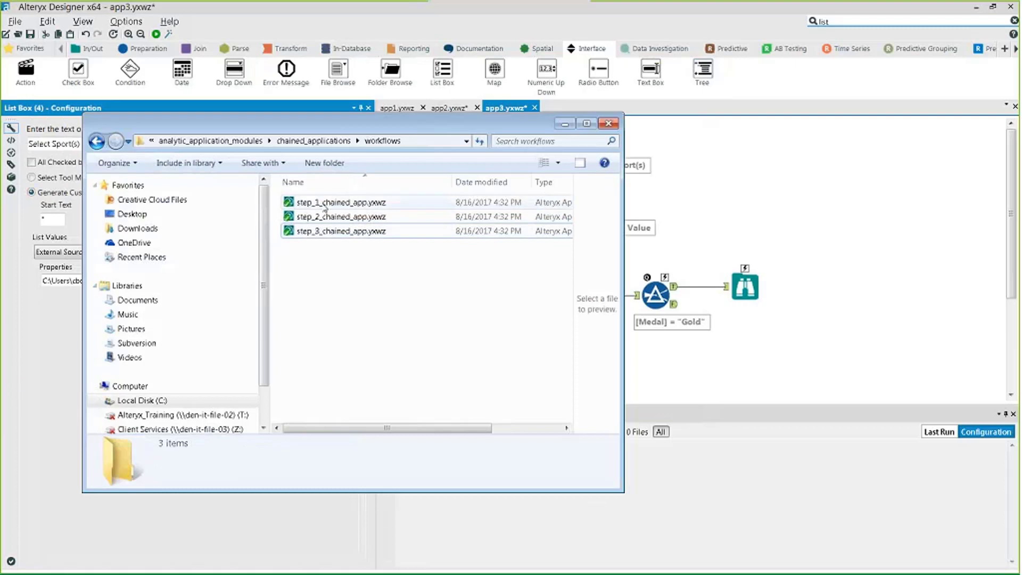
left_click(132, 214)
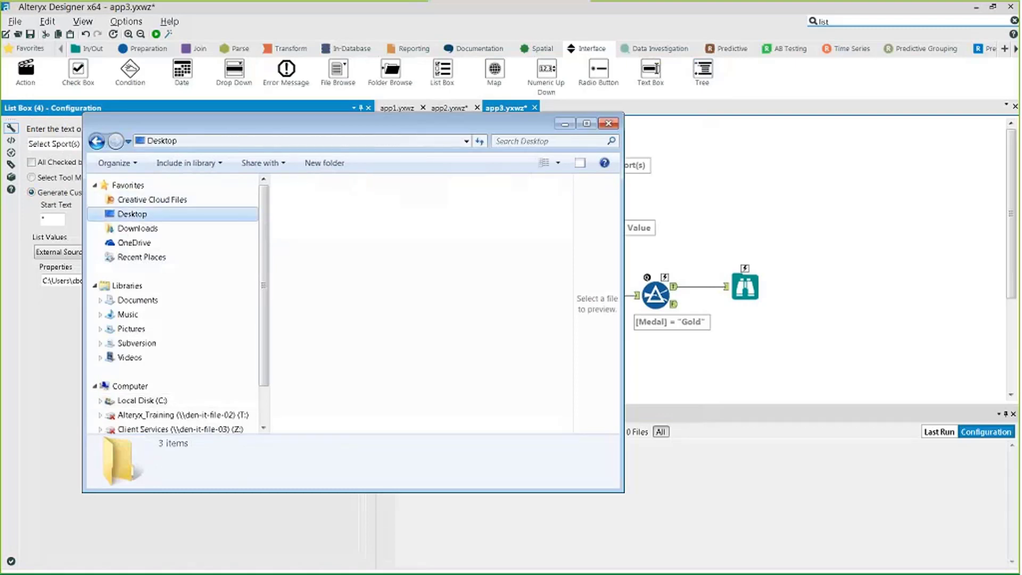
left_click_drag(306, 429, 391, 430)
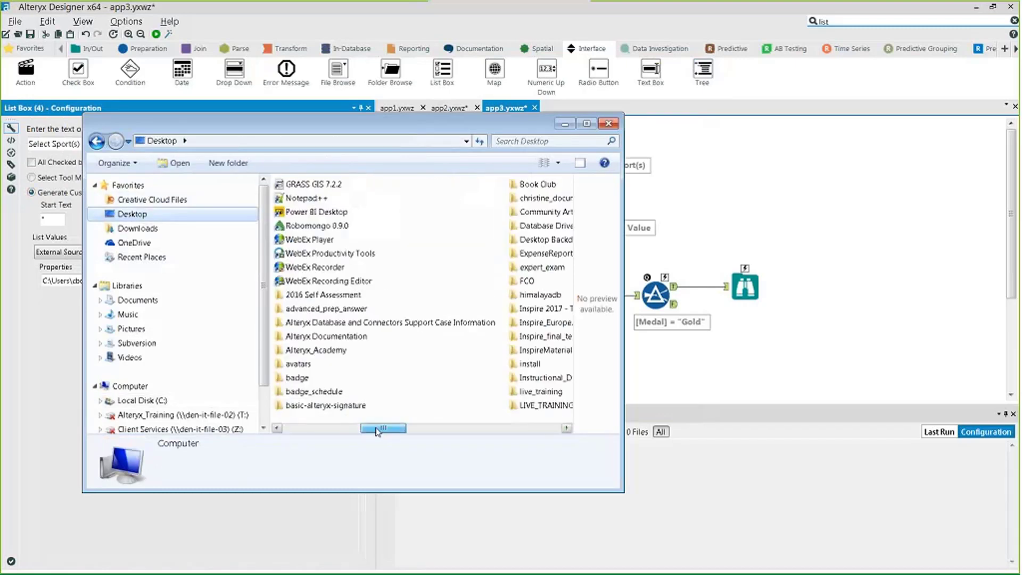
double_click(470, 190)
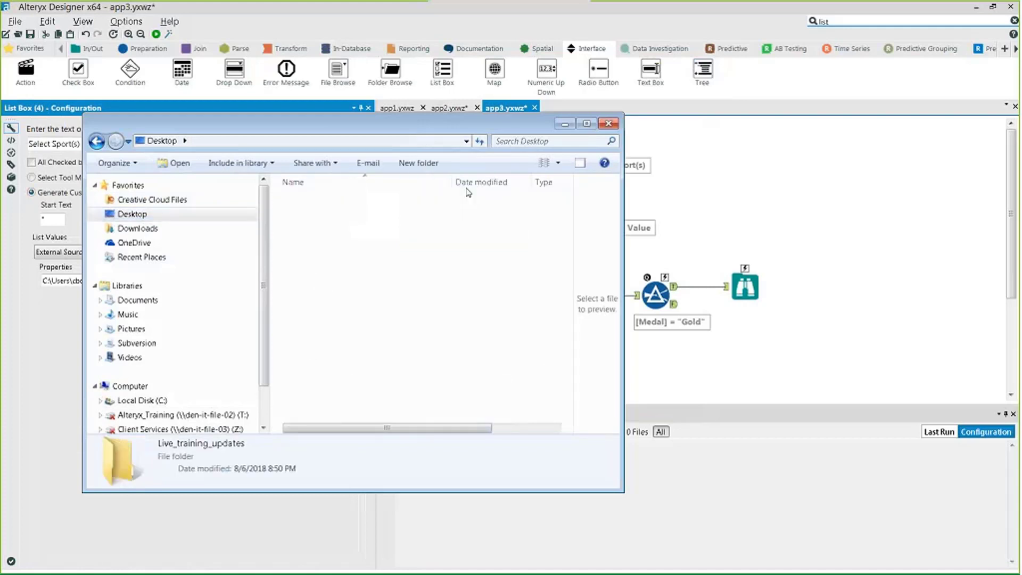
double_click(331, 233)
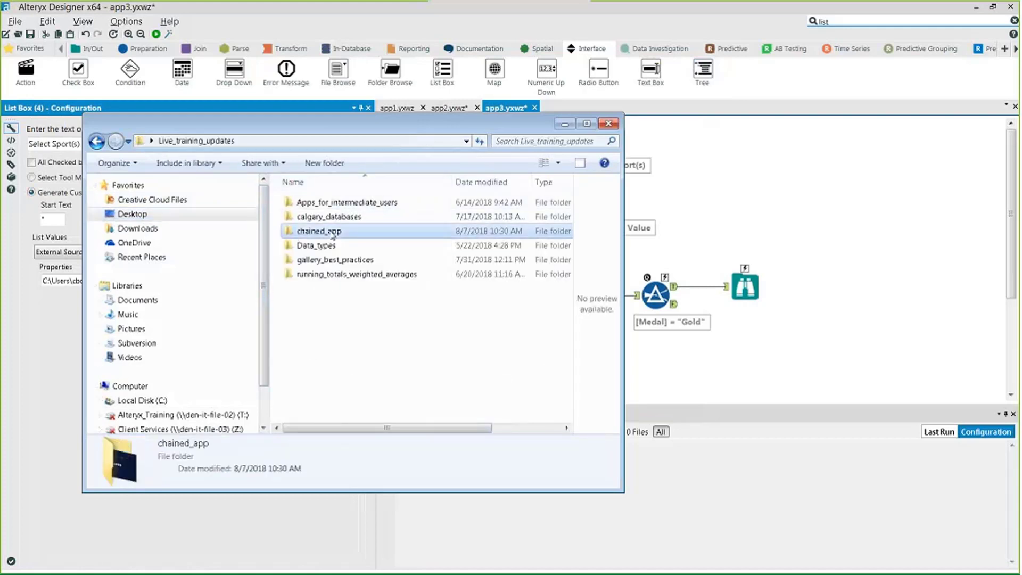
double_click(316, 218)
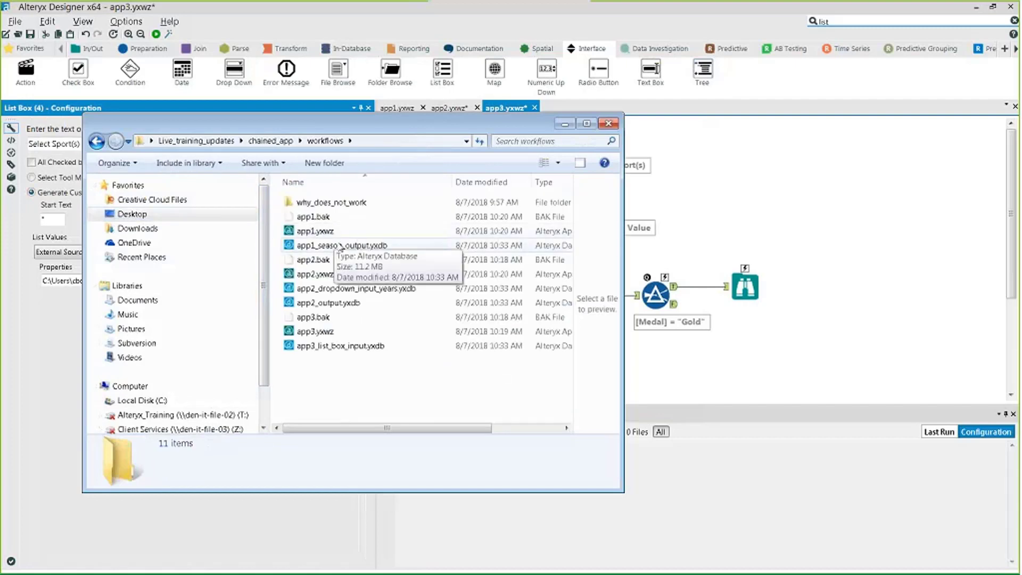
left_click(313, 233)
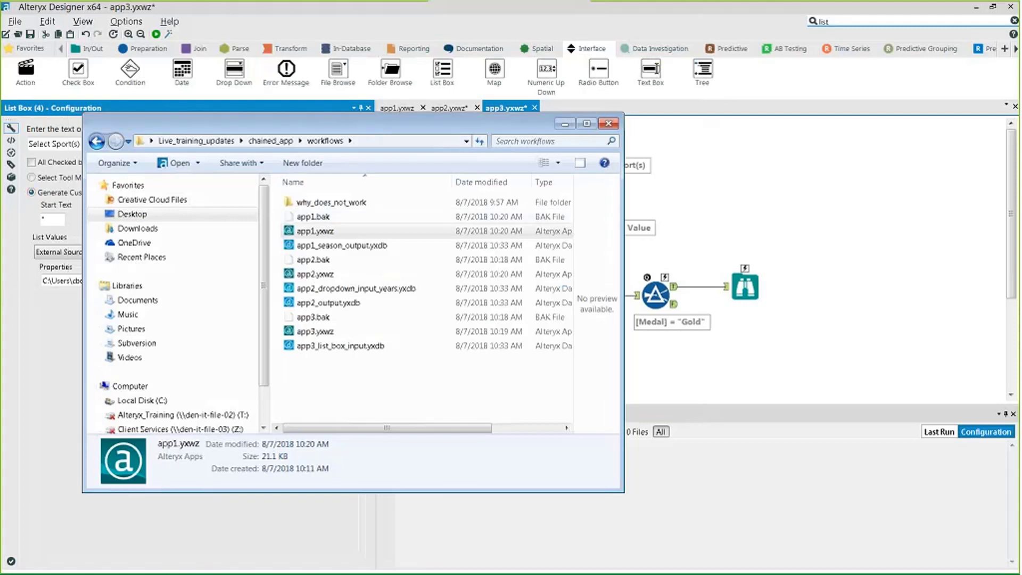
key("alt+Tab")
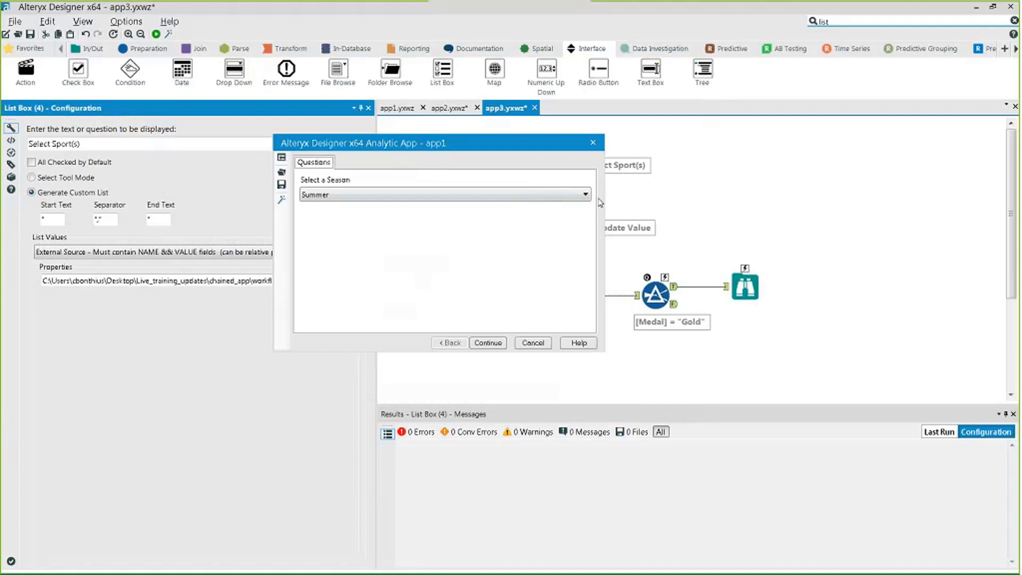
Select the Winter season in app1 and continue to the next chained app
left_click(585, 195)
left_click(513, 198)
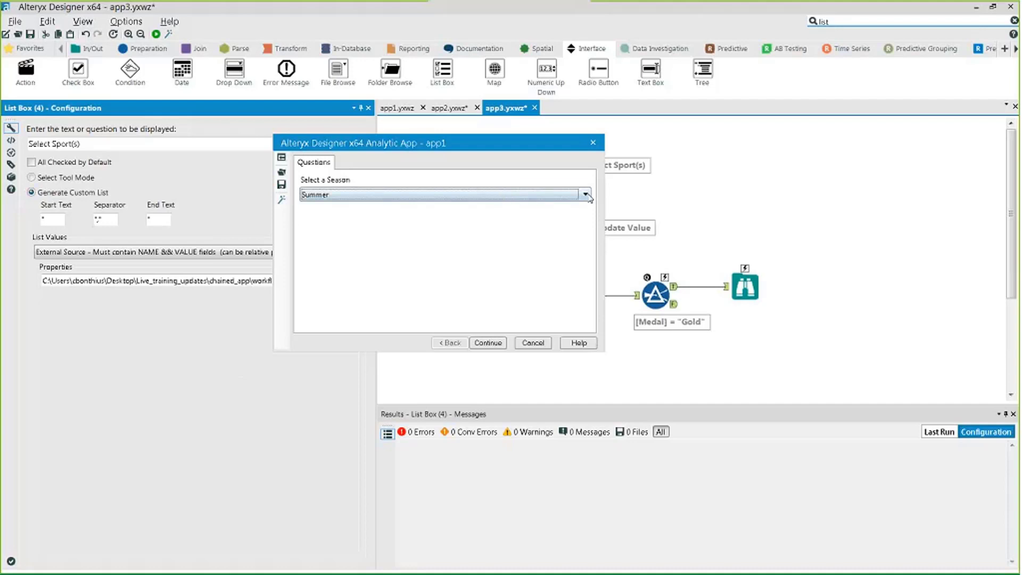
left_click(426, 195)
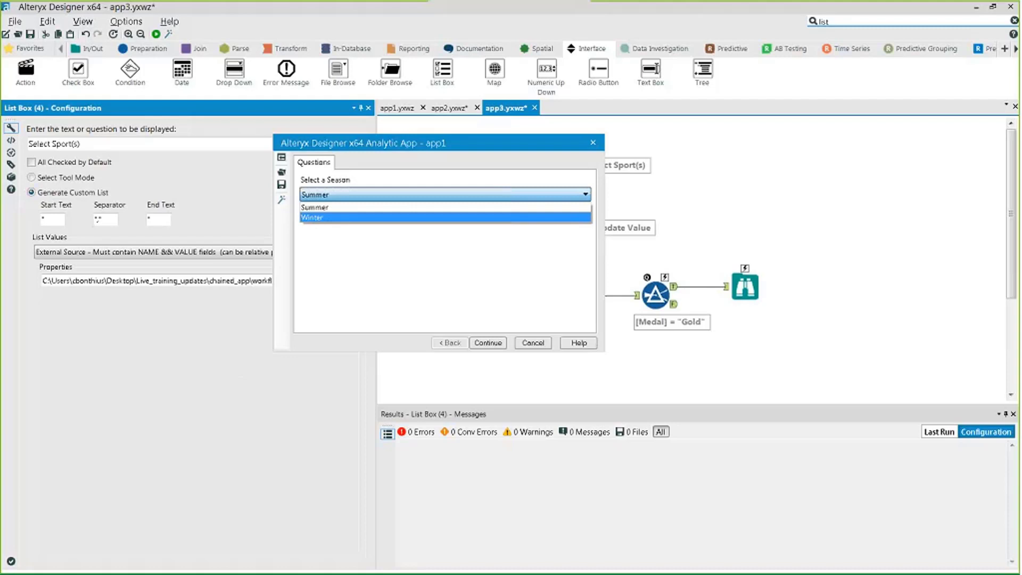
left_click(305, 219)
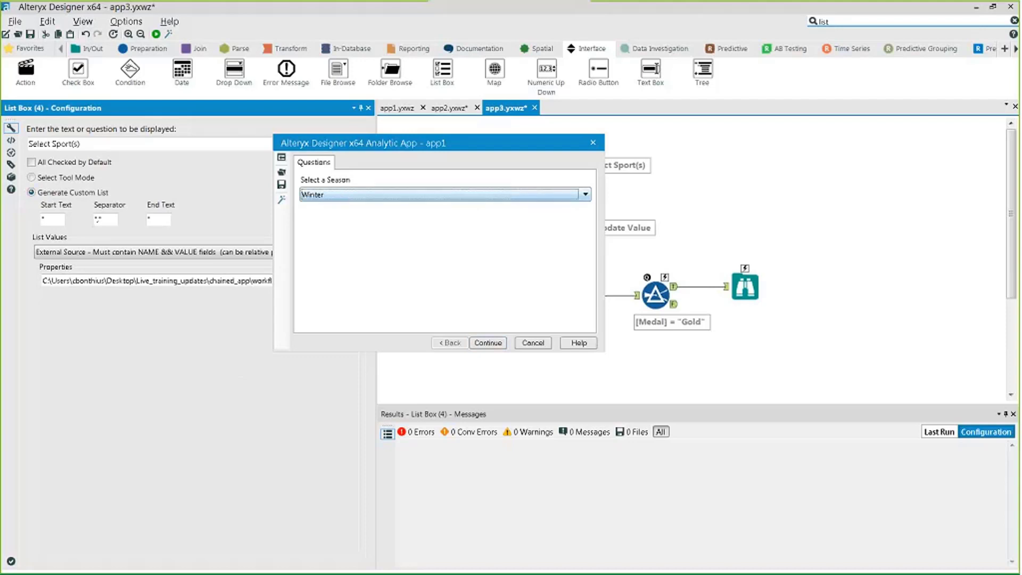
left_click(486, 342)
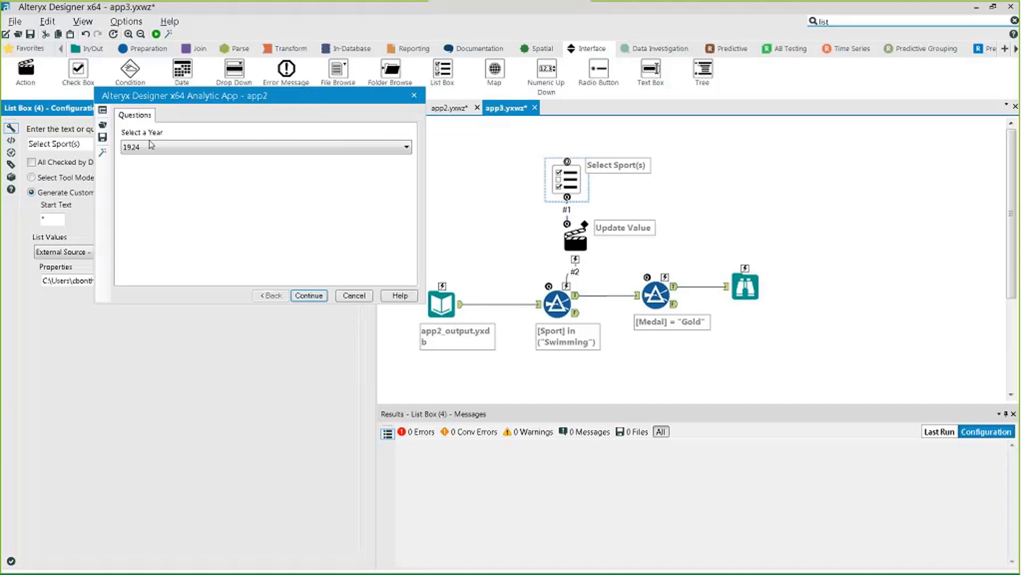
Select the year 2002 in app2 and continue to the sport selection
left_click(406, 148)
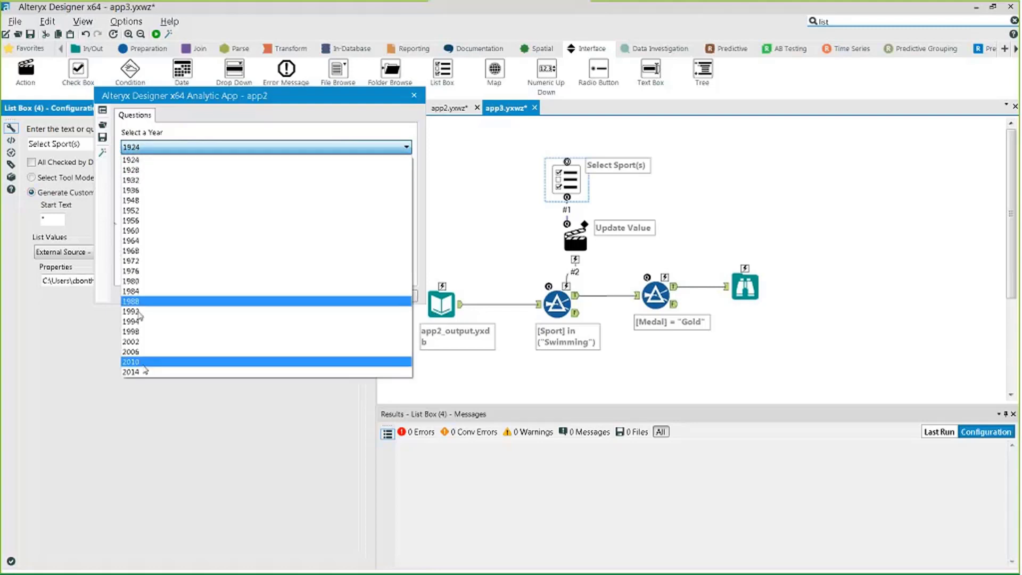
left_click(145, 346)
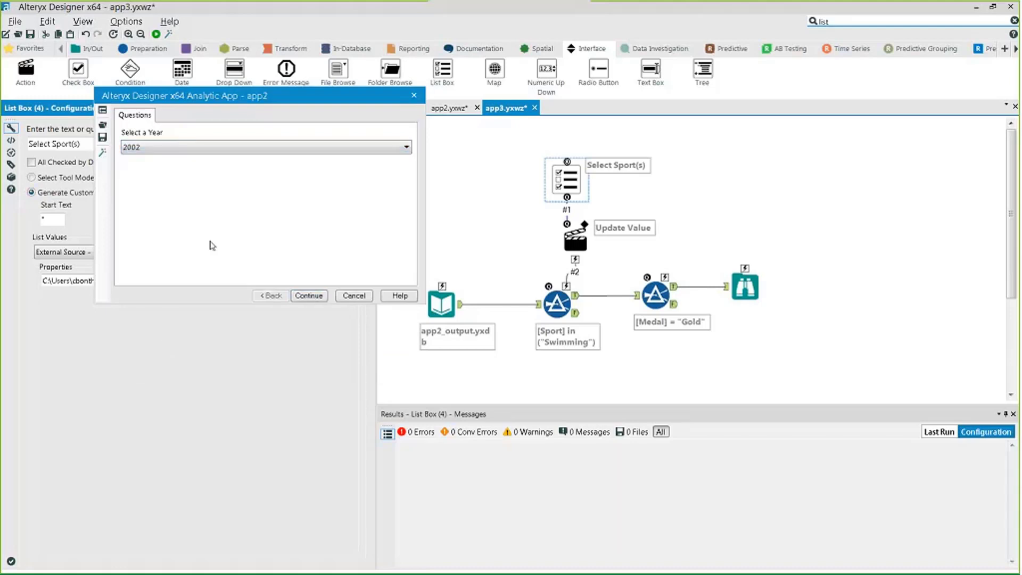
left_click(316, 298)
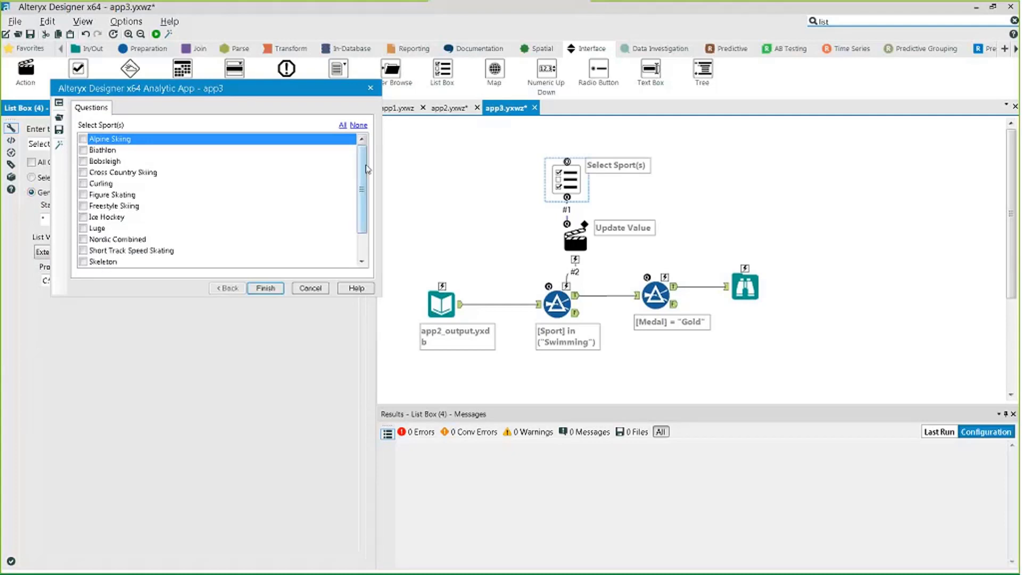
Look through the sports list in app3, select Biathlon and Ice Hockey, and finish the run
left_click_drag(365, 171, 363, 205)
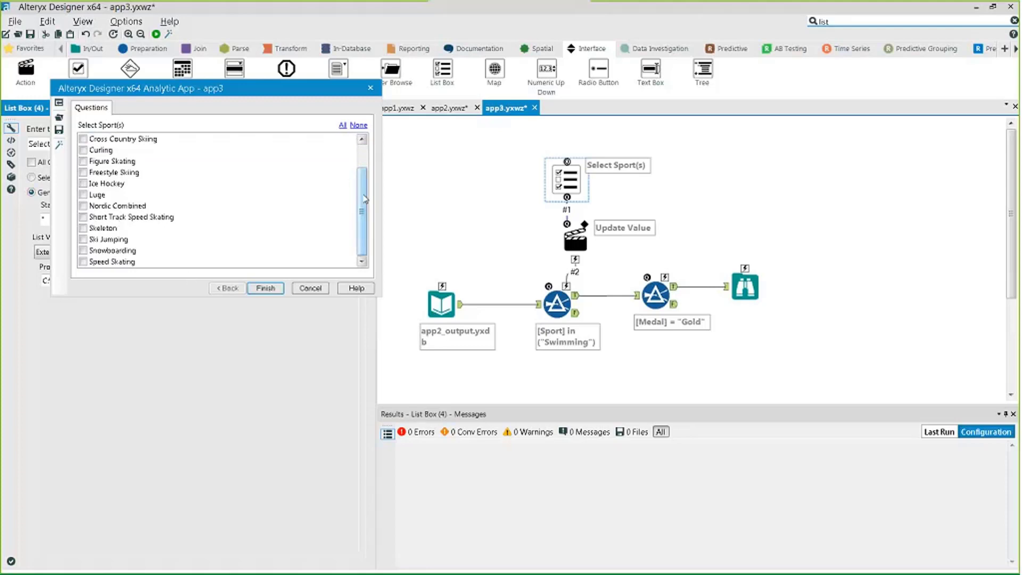
left_click_drag(363, 199, 362, 171)
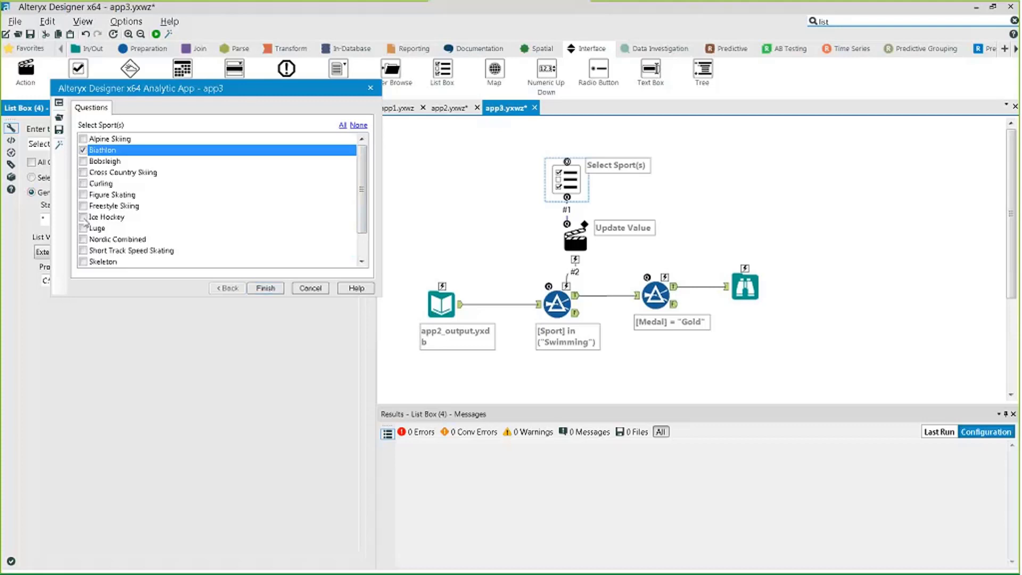
left_click(84, 218)
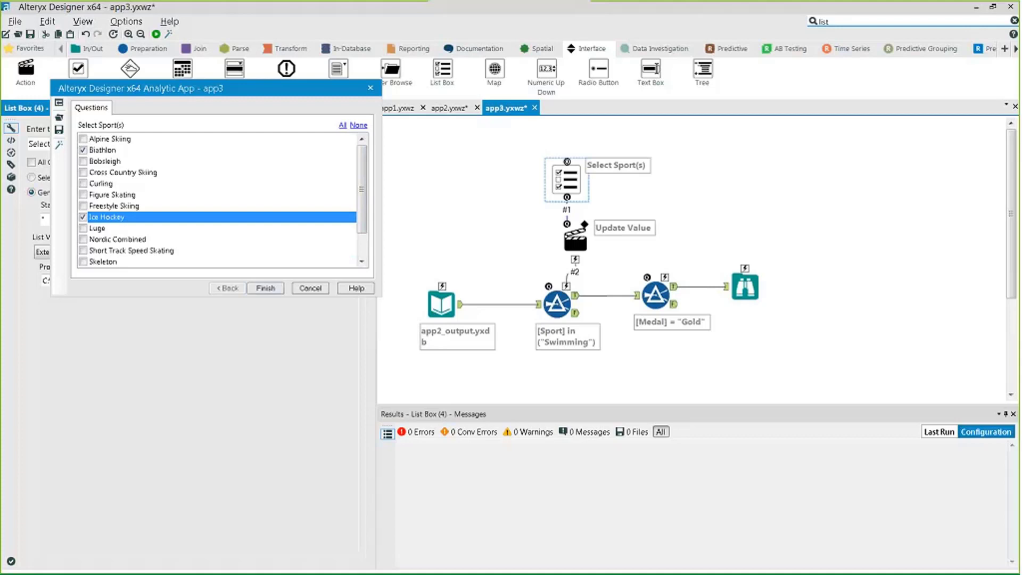
left_click(271, 290)
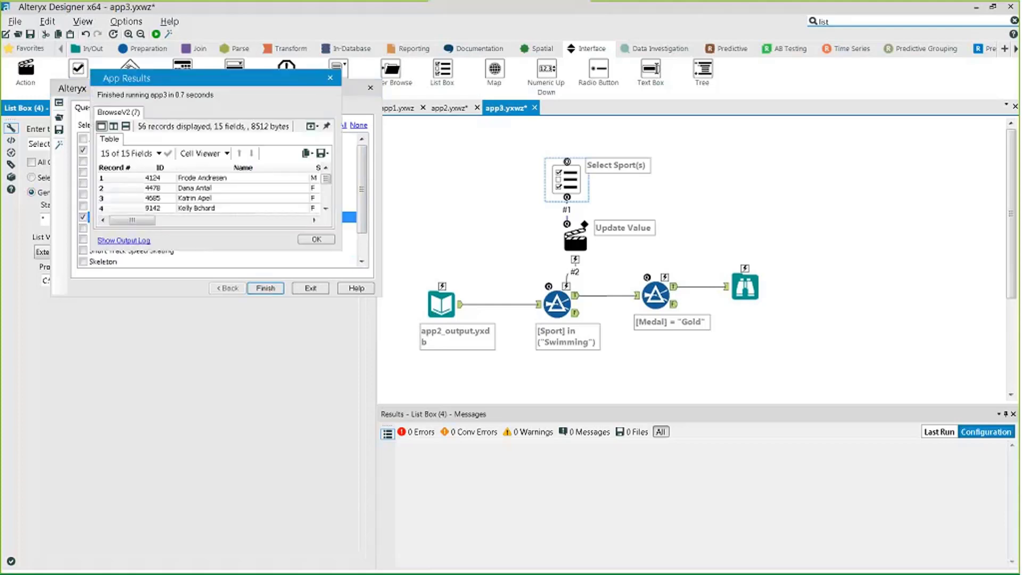
Enlarge the App Results window, review the output table across its columns, and close the results and the app3 dialog
left_click_drag(210, 288, 207, 336)
left_click_drag(341, 223, 535, 238)
left_click_drag(215, 305, 406, 304)
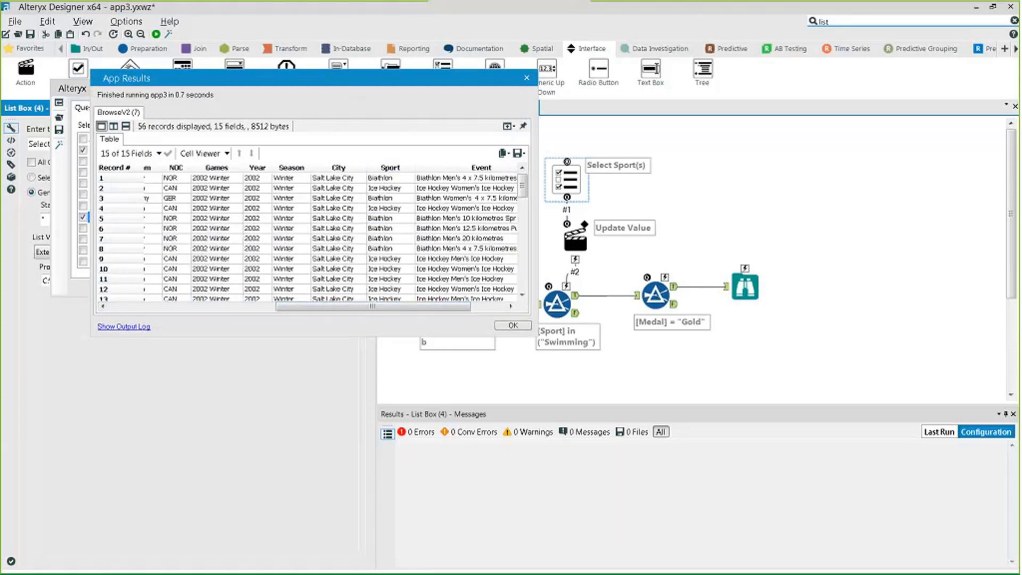
left_click_drag(374, 307, 240, 308)
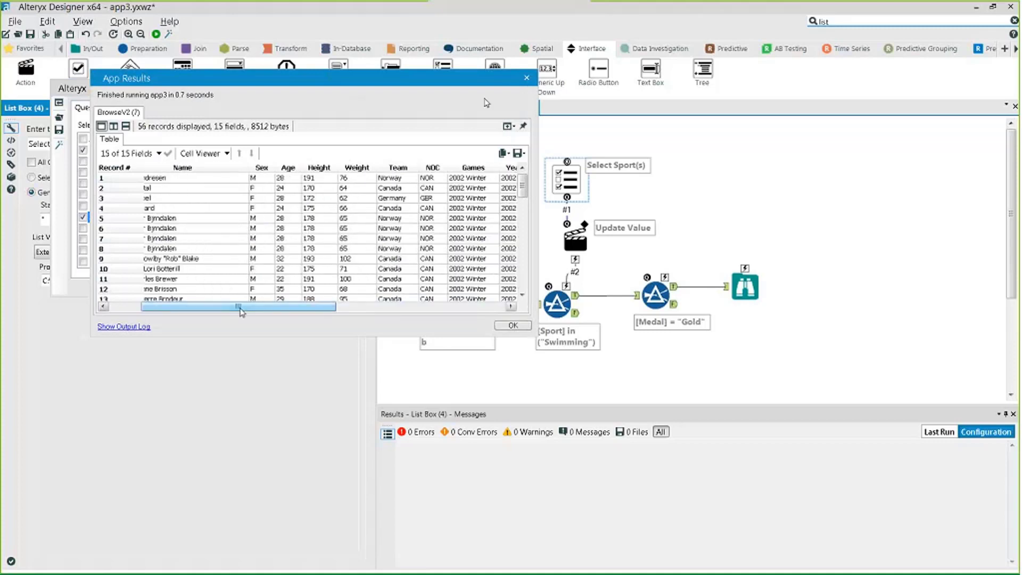
left_click(526, 78)
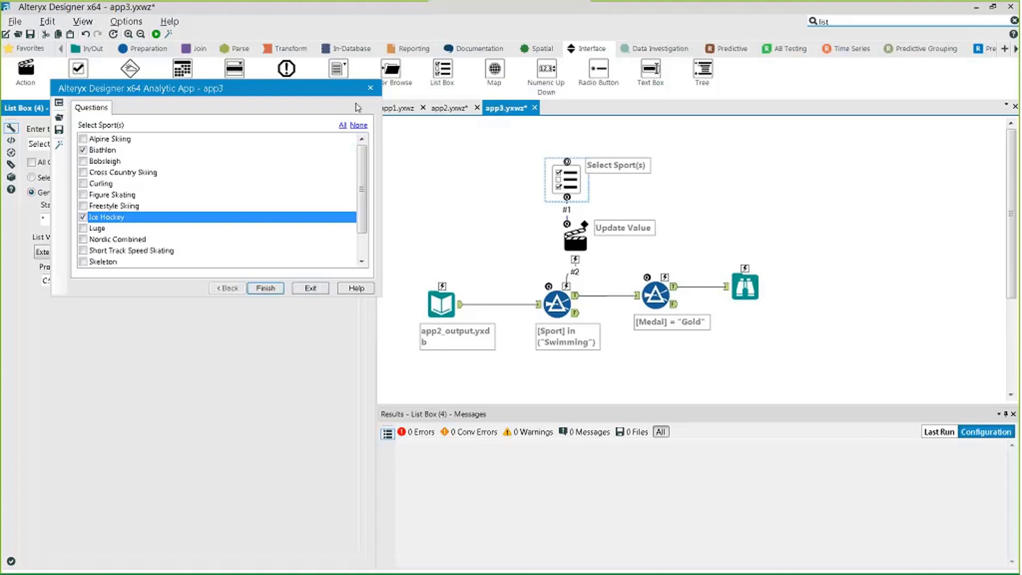
left_click(371, 87)
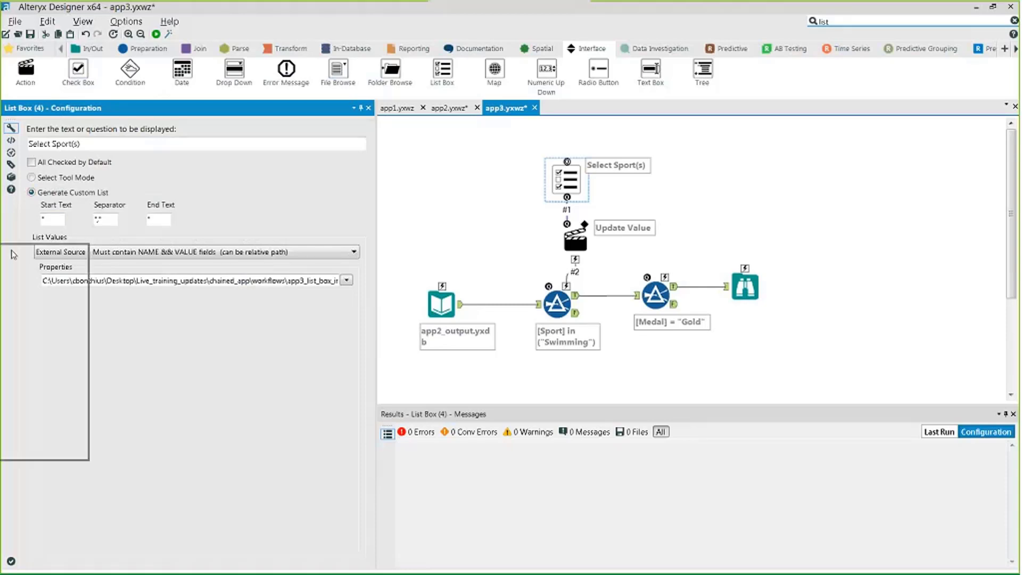
Run the chain again from app1 with the Summer season, choosing the year 1904 in app2
left_click_drag(374, 119, 288, 107)
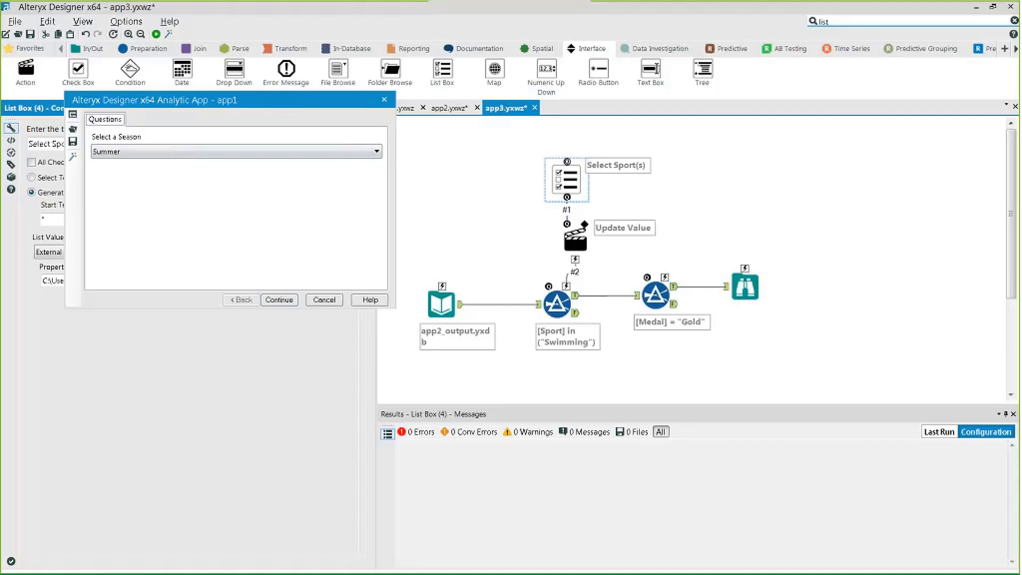
left_click(277, 301)
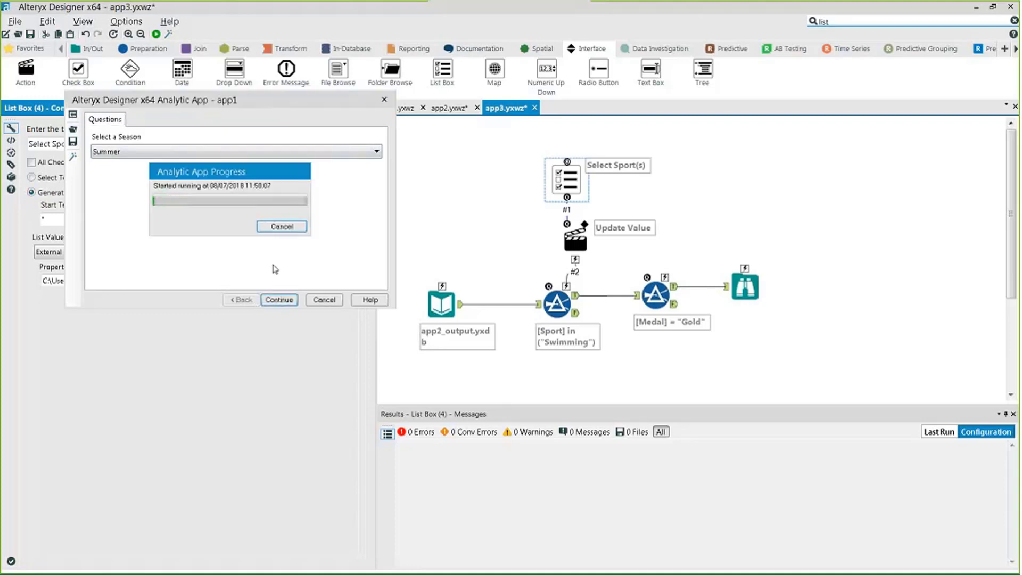
left_click_drag(0, 226, 373, 160)
left_click(238, 190)
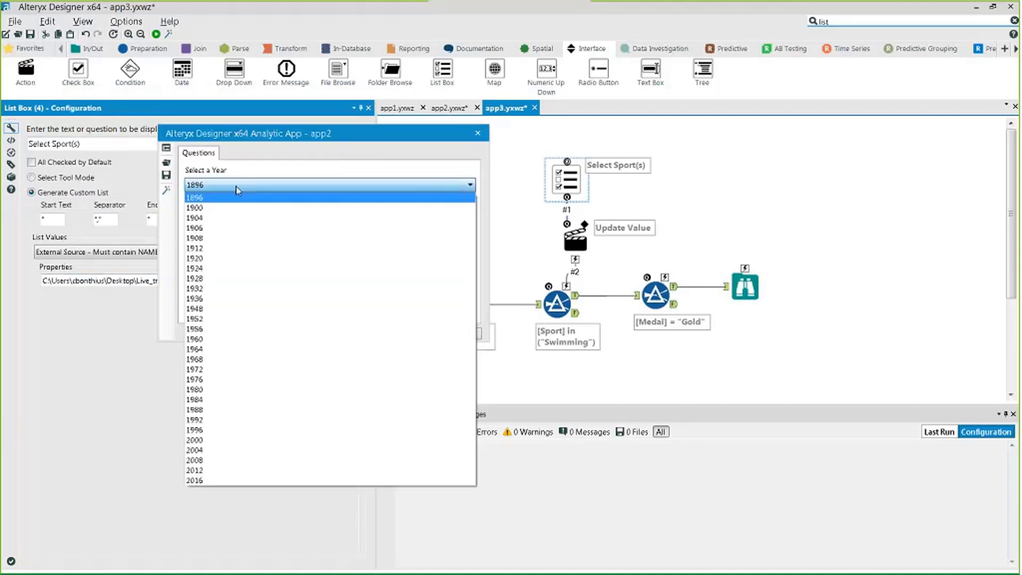
left_click(223, 218)
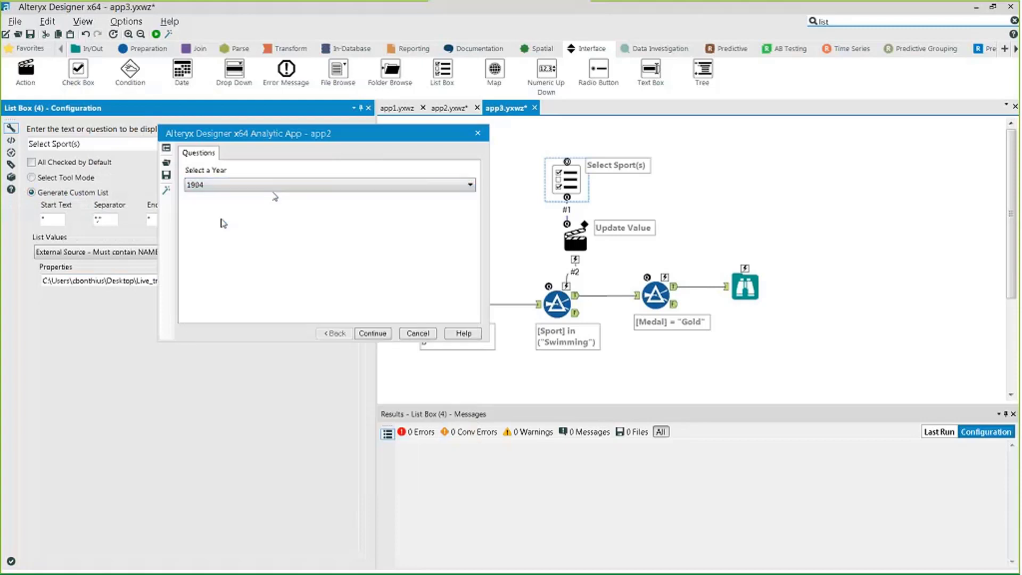
left_click(371, 337)
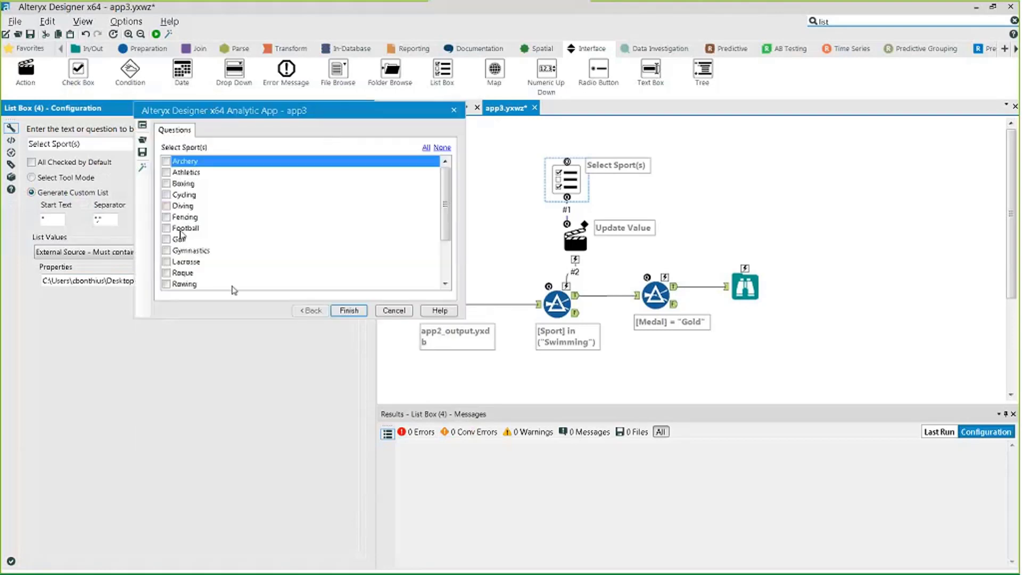
Look through the sports list in app3 and finish the run without selecting any sport
scroll(183, 237, "down", 2)
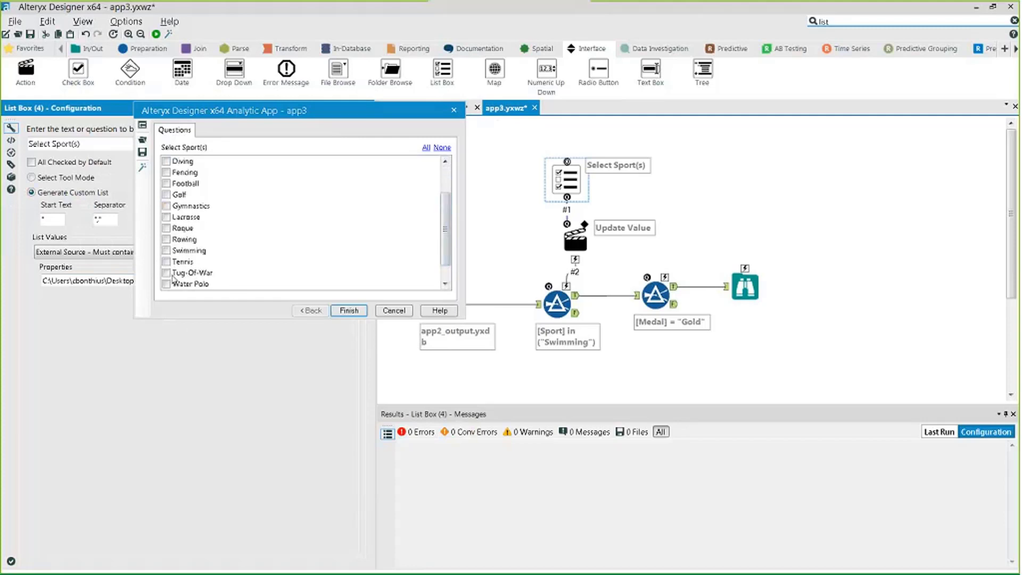
left_click(346, 314)
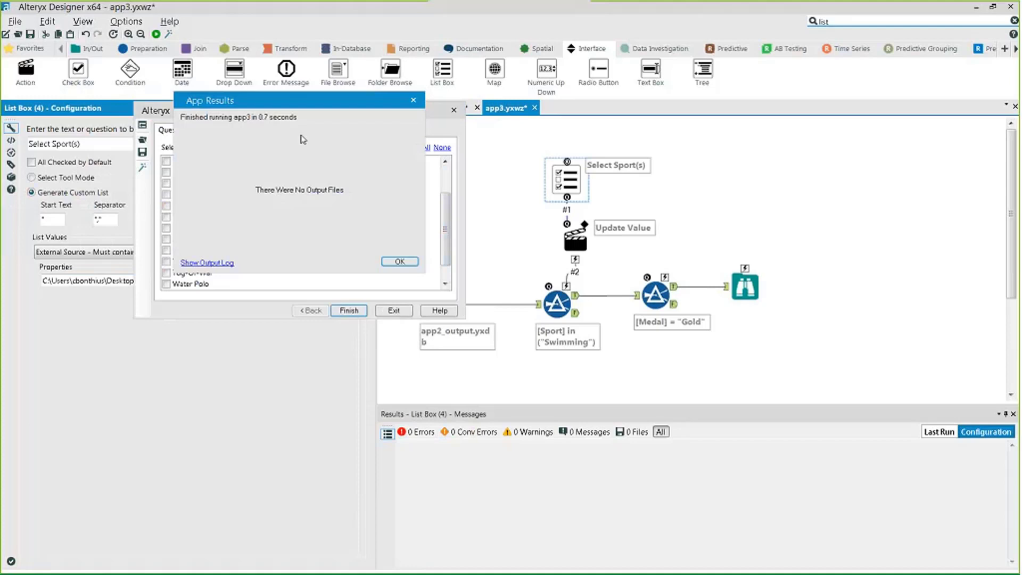
Close the App Results window and the app3 dialog, and narrow the configuration pane to widen the canvas
left_click(399, 262)
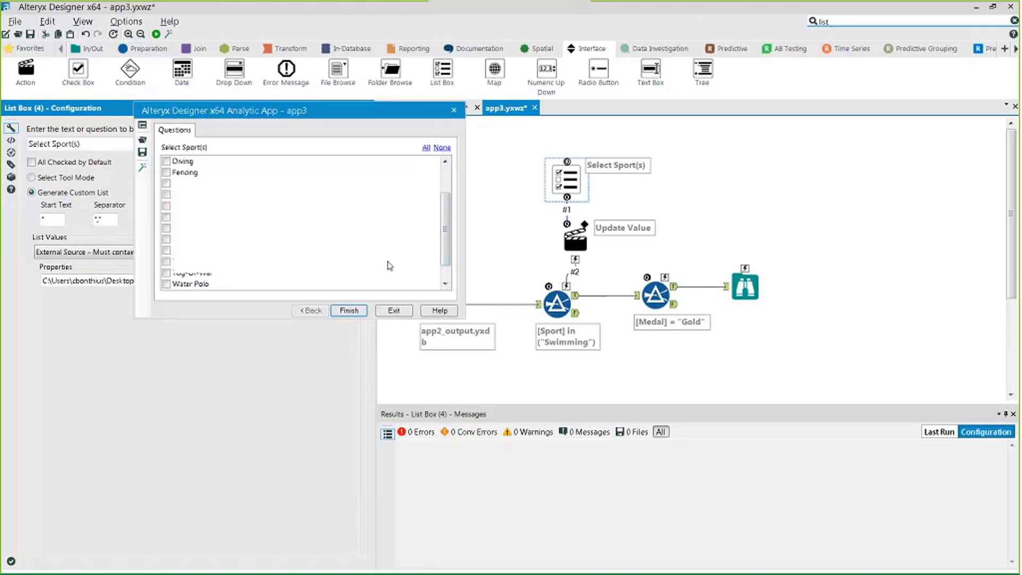
left_click(454, 110)
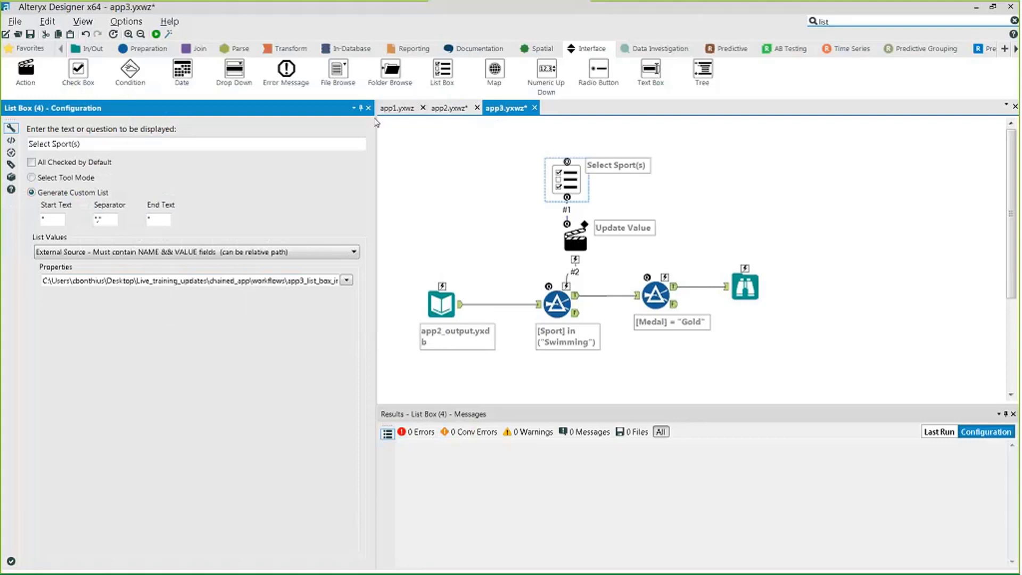
left_click_drag(376, 114, 299, 150)
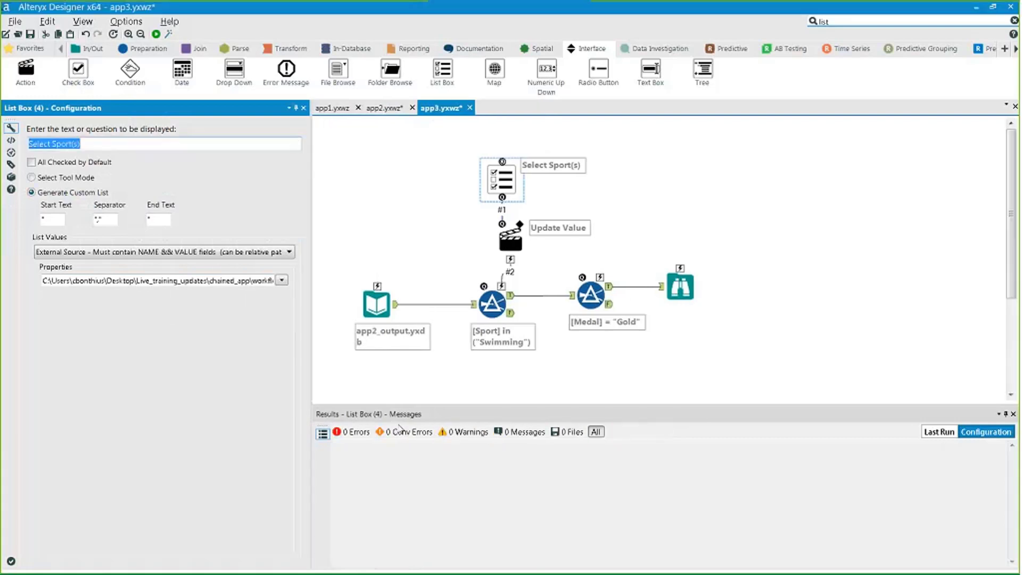
left_click(543, 400)
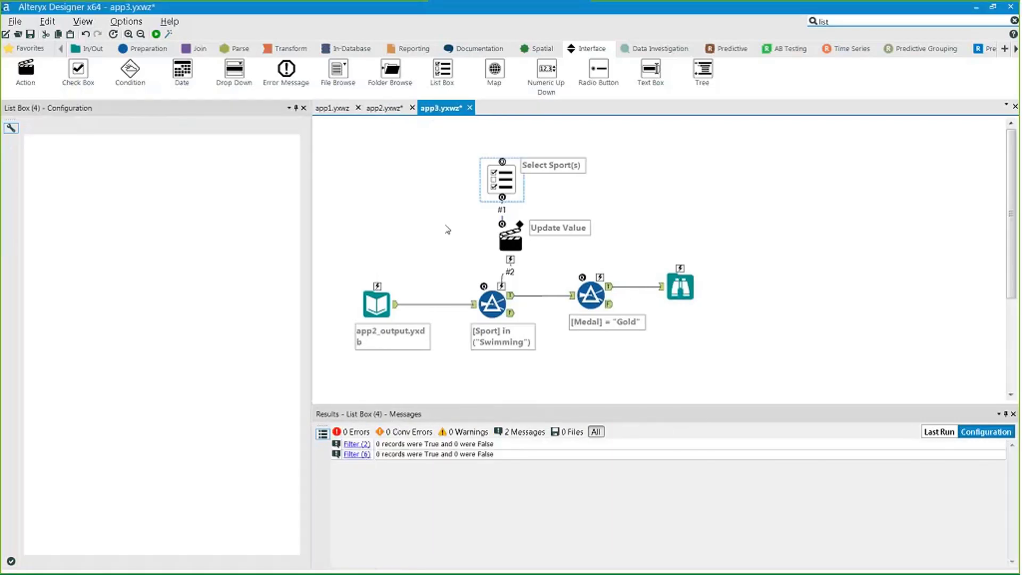
Bring up the chained_app workflows folder, select app1.yxwz to examine it, and close the folder and minimize Alteryx Designer
left_click_drag(1, 85, 362, 64)
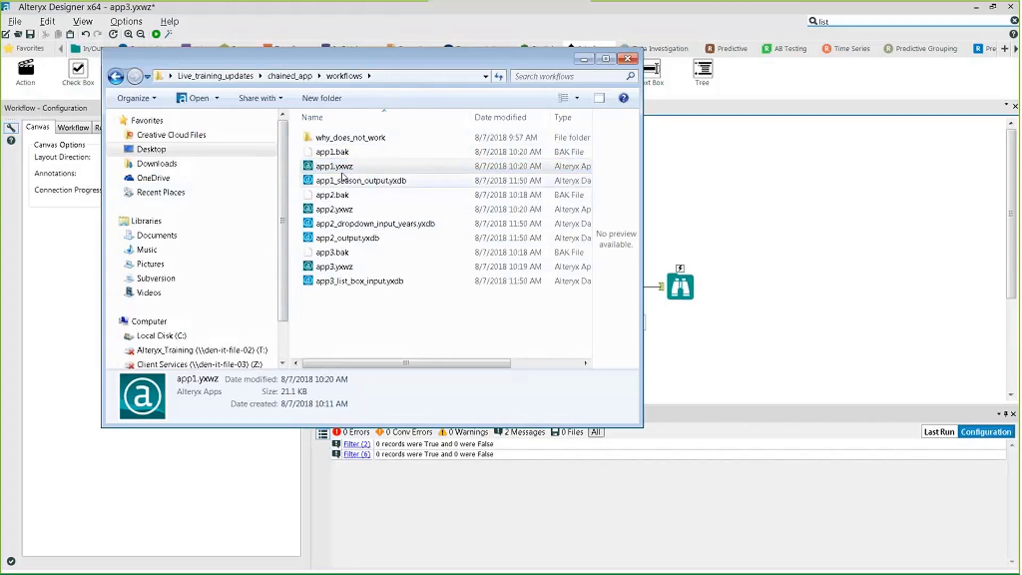
left_click(312, 166)
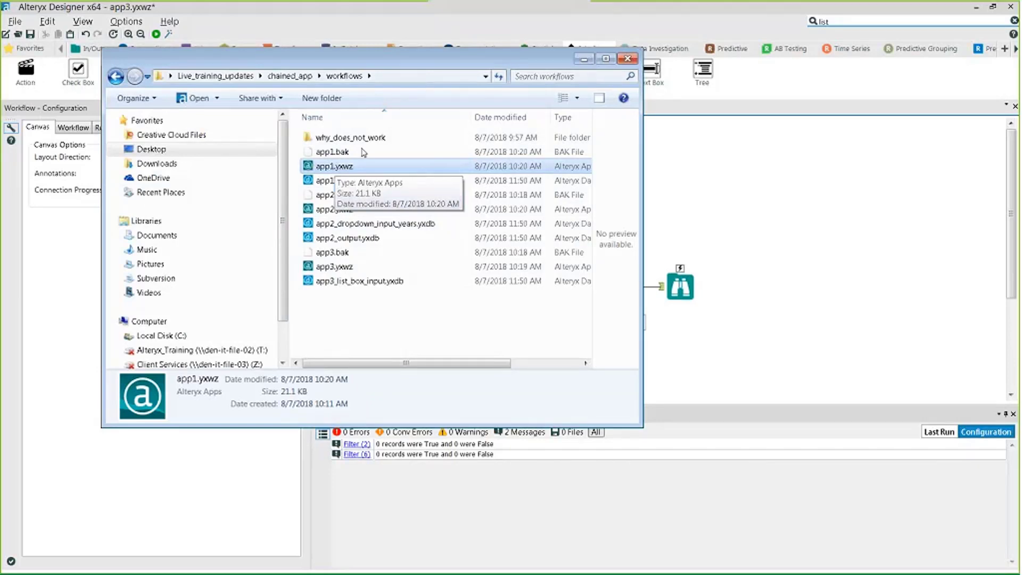
left_click(628, 60)
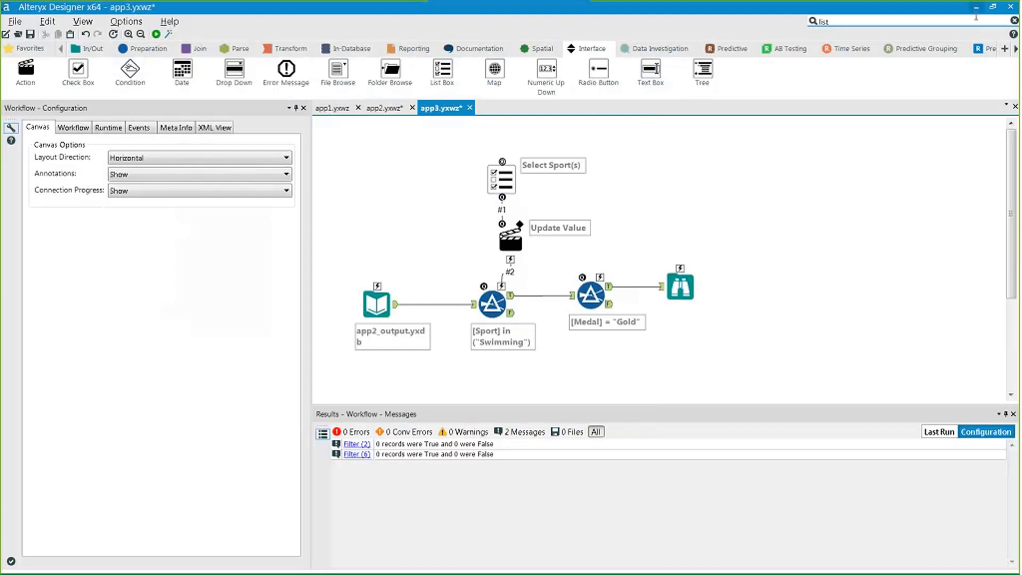
left_click(978, 8)
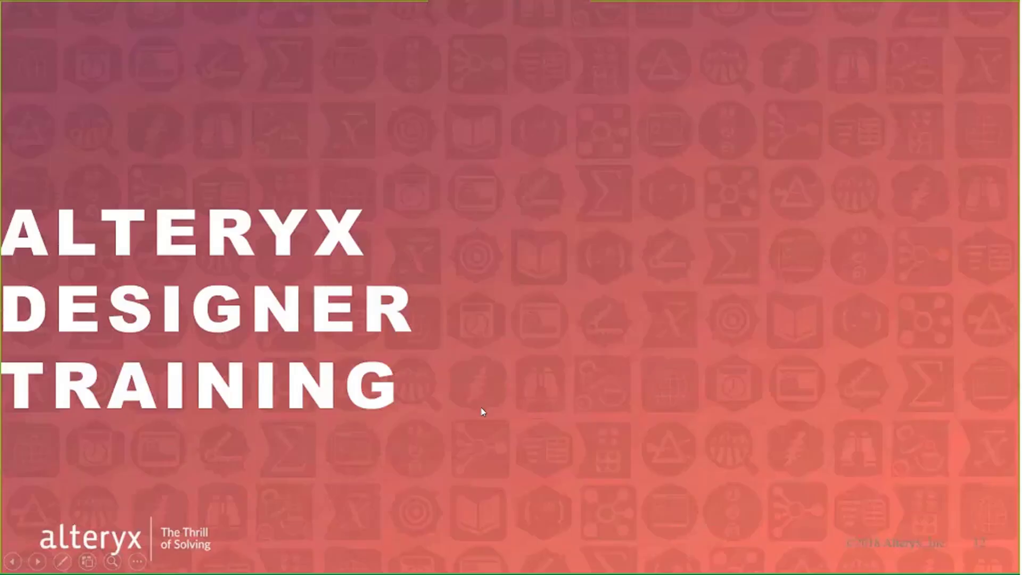
key("Right")
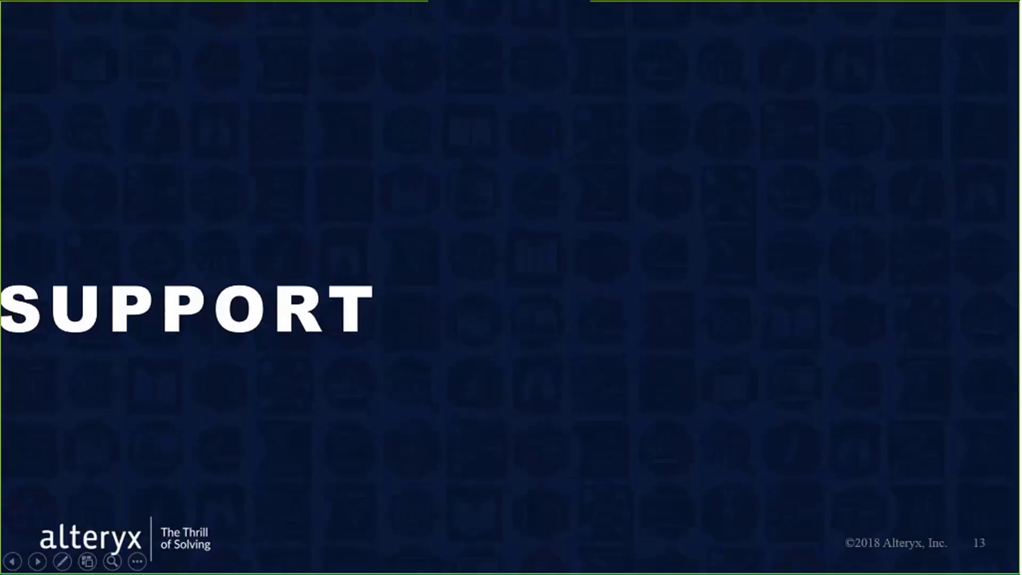
key("Right")
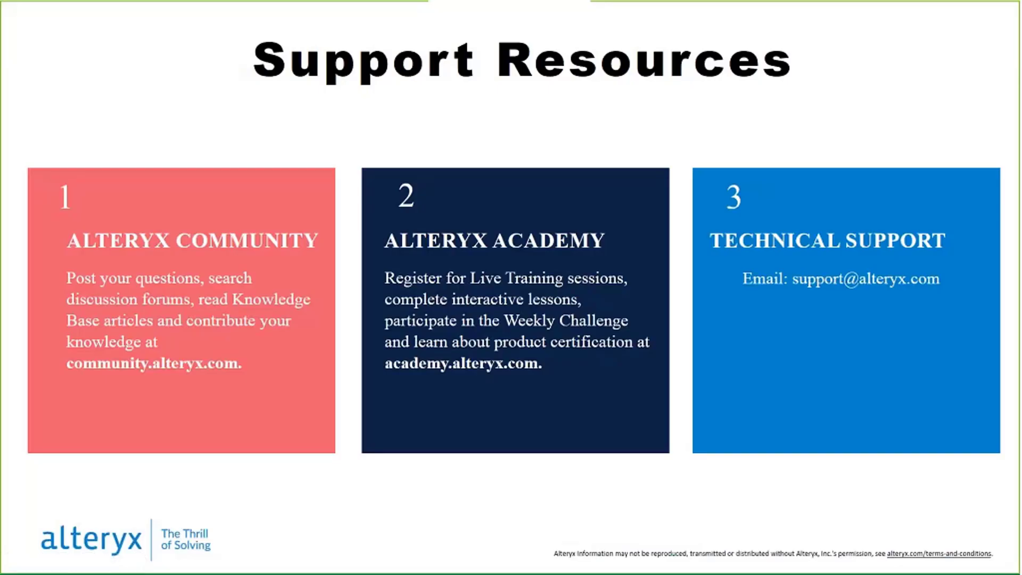